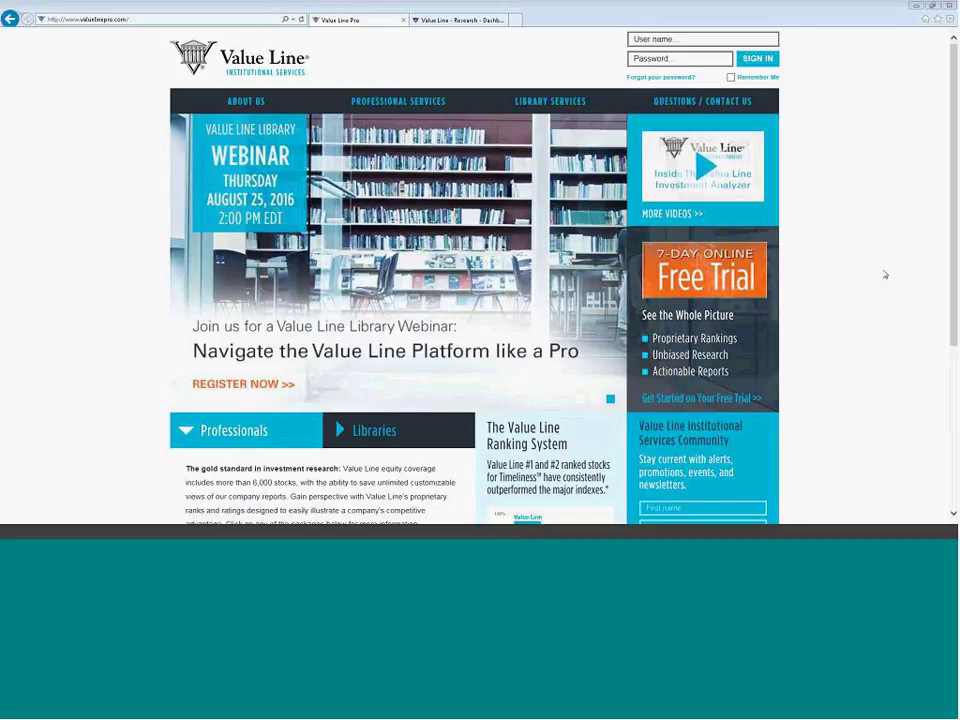
# Open the Library Services page, circle its product list and the Classic Print link, and clear the annotations
pyautogui.moveTo(534, 120)
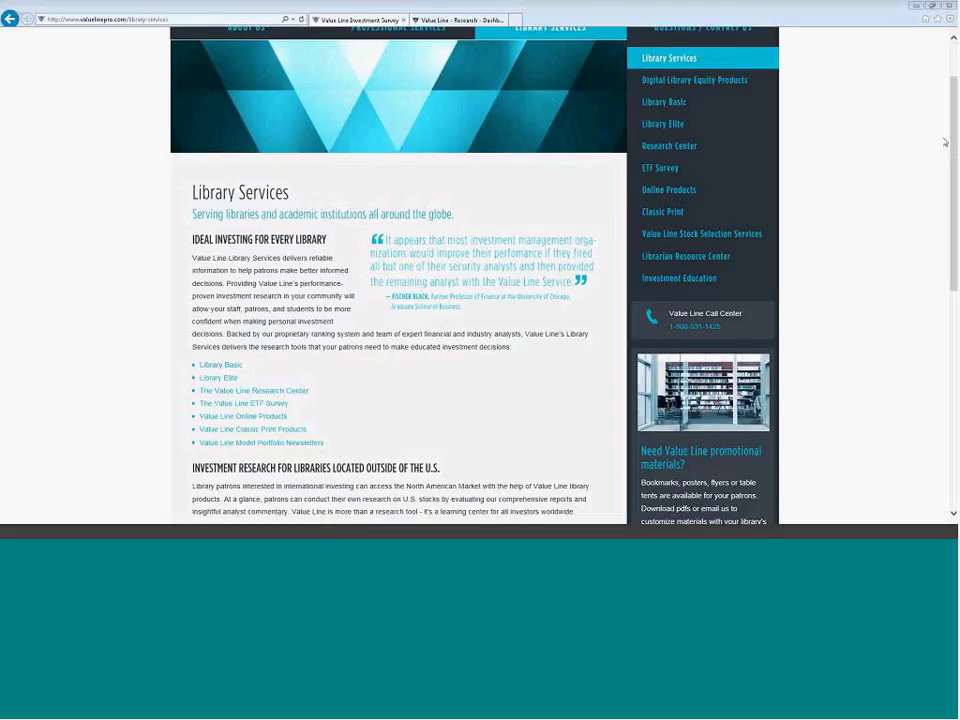
pyautogui.moveTo(240, 326)
pyautogui.mouseDown()
pyautogui.moveTo(160, 468)
pyautogui.moveTo(311, 484)
pyautogui.moveTo(396, 380)
pyautogui.moveTo(338, 336)
pyautogui.mouseUp()
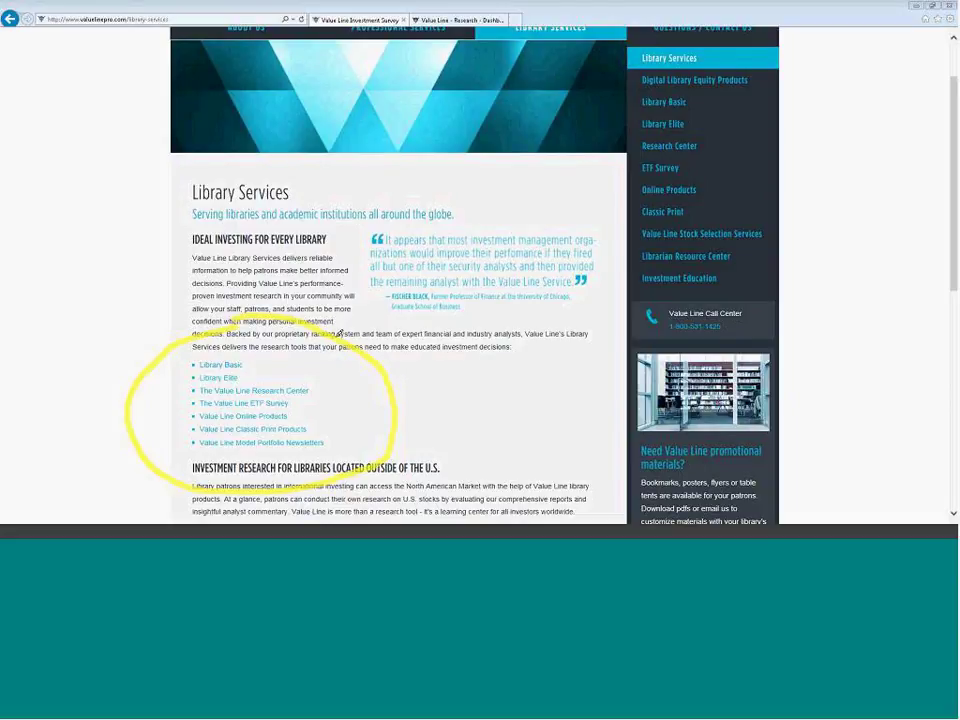
pyautogui.moveTo(675, 200)
pyautogui.mouseDown()
pyautogui.moveTo(697, 200)
pyautogui.moveTo(638, 222)
pyautogui.moveTo(703, 204)
pyautogui.mouseUp()
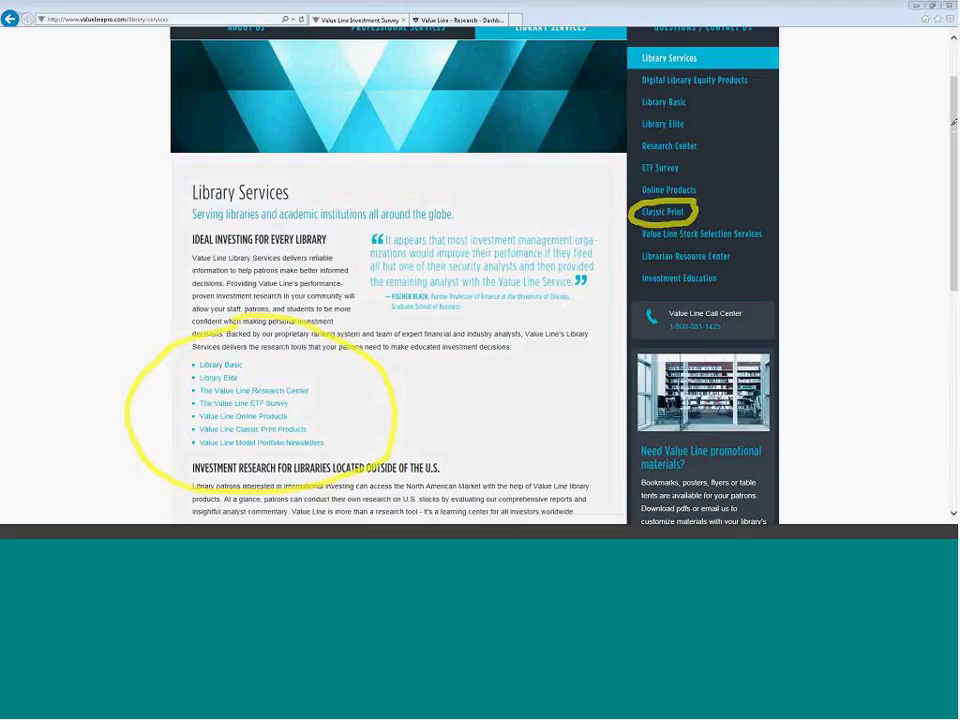
pyautogui.press('Escape')
pyautogui.moveTo(953, 121); pyautogui.dragTo(953, 50)
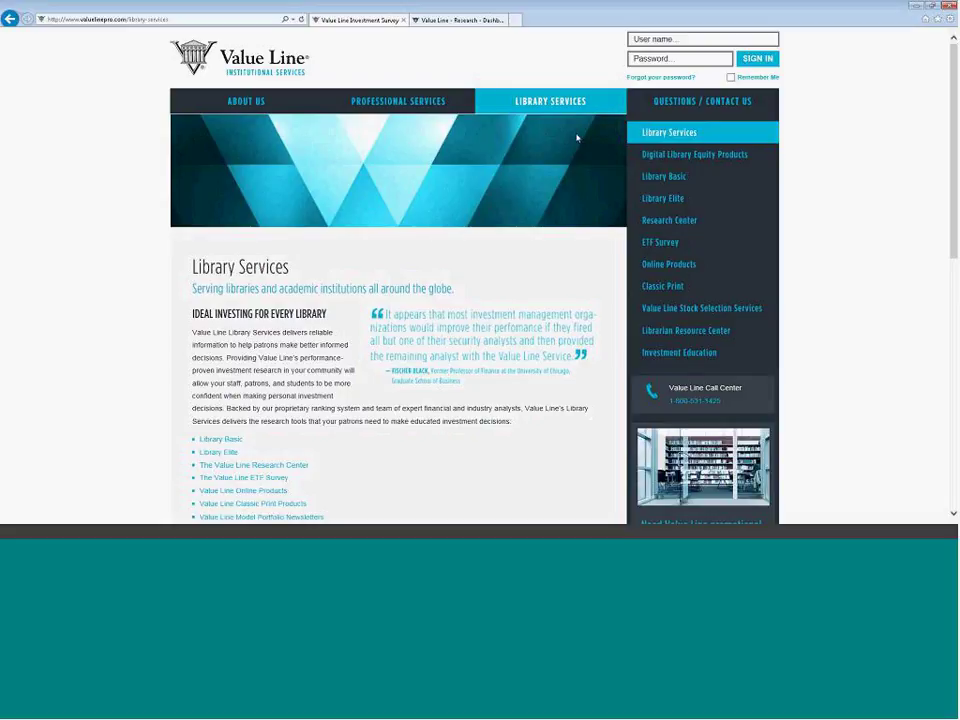
# Return to the Value Line Pro home page and switch to the already open Value Line research dashboard
pyautogui.moveTo(540, 101)
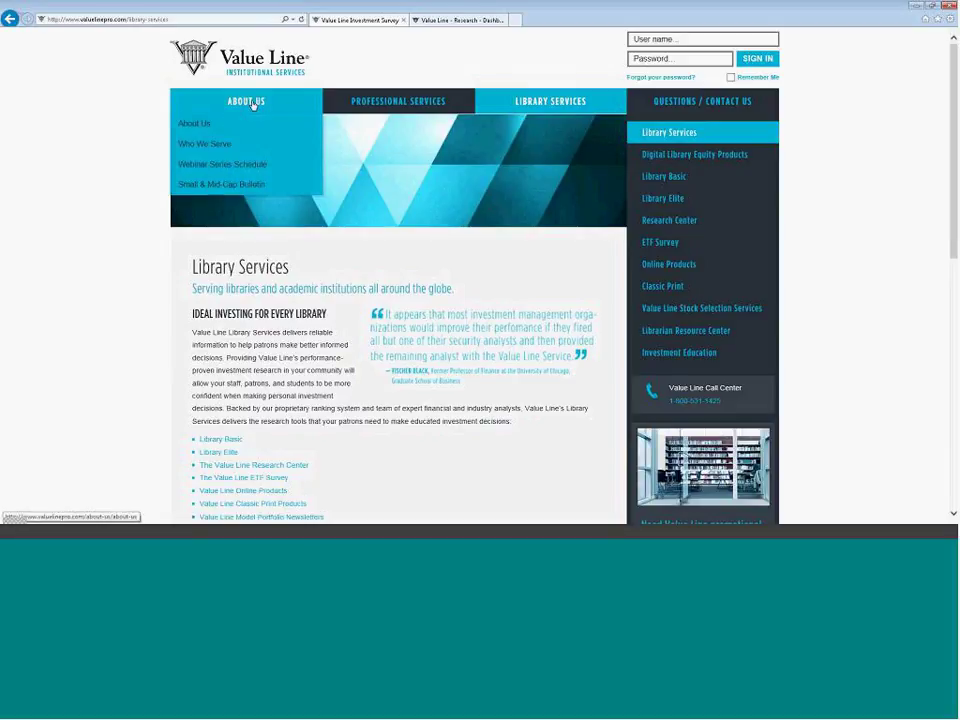
pyautogui.click(263, 65)
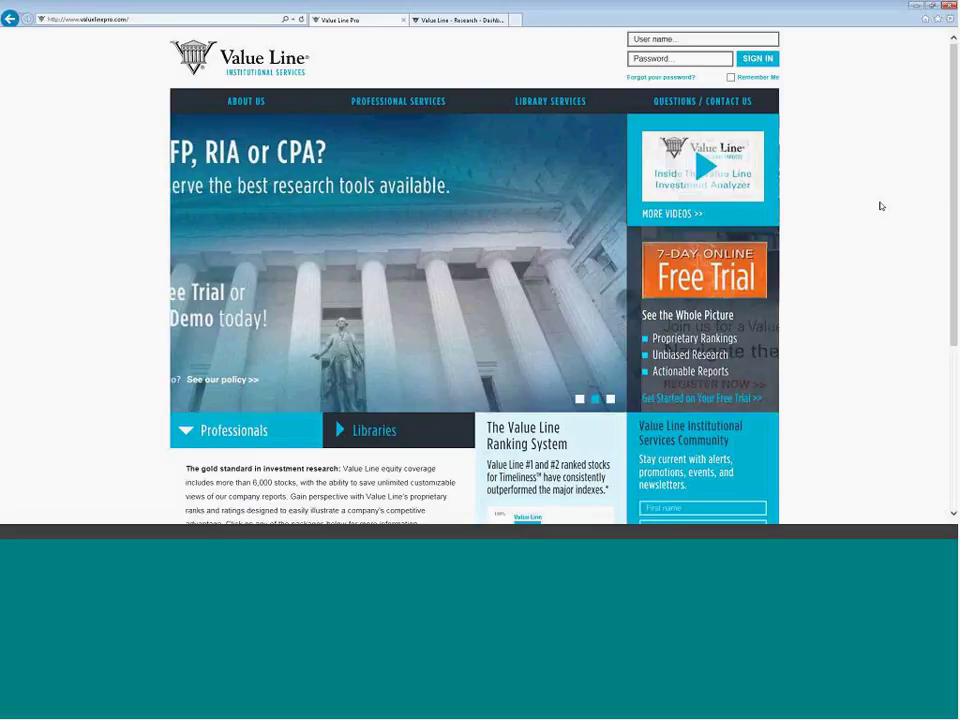
pyautogui.click(460, 20)
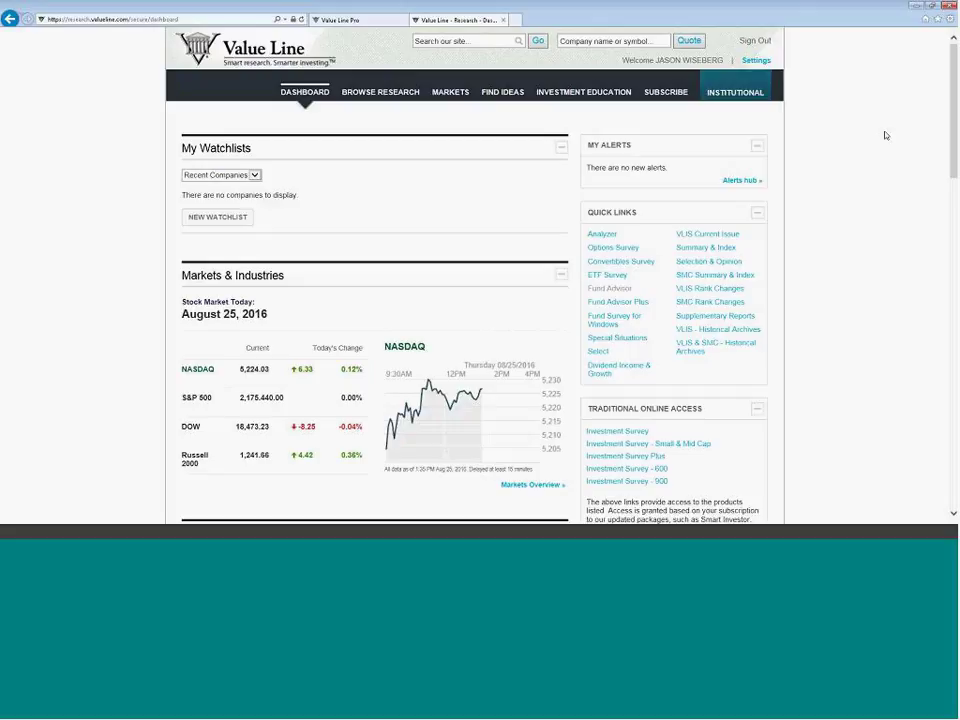
# Open Browse Research and look over the List Universe page with its saved screens and featured lists
pyautogui.click(381, 92)
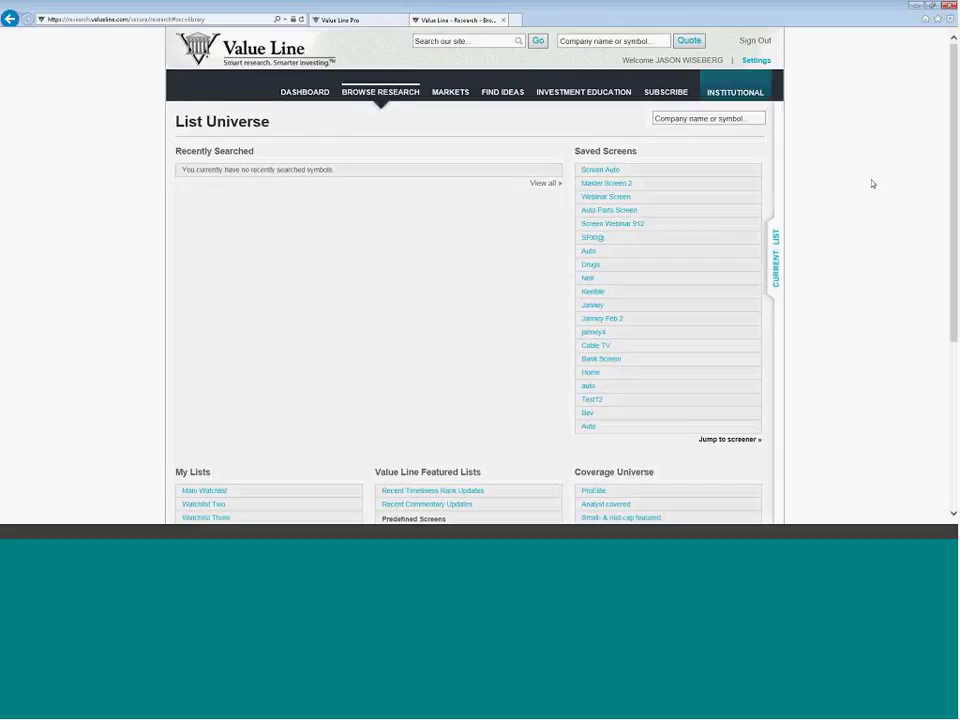
pyautogui.scroll(-2, 872, 184)
pyautogui.scroll(2, 870, 184)
# Return to the dashboard and move the Quick Links module above My Alerts
pyautogui.click(308, 93)
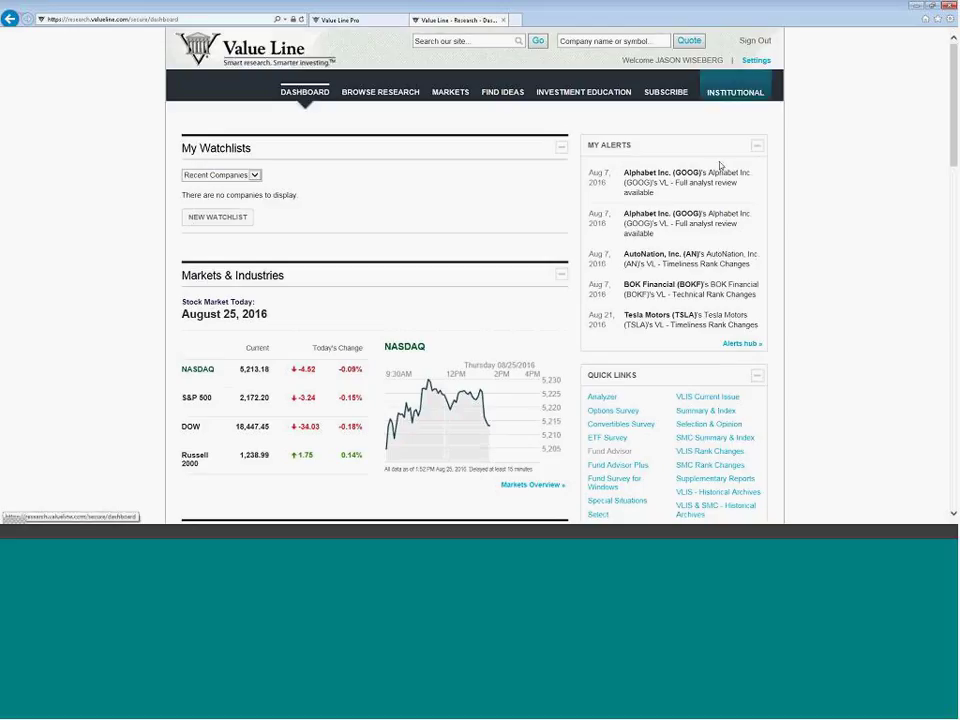
pyautogui.moveTo(666, 377); pyautogui.dragTo(660, 151)
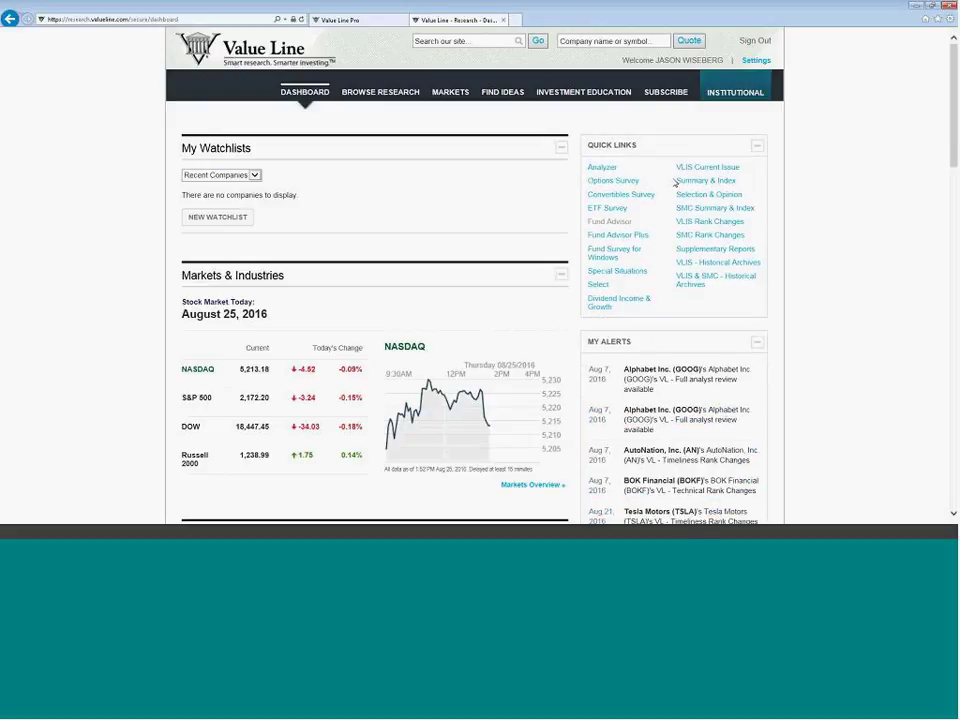
# Circle the Quick Links module, annotate its VLIS Current Issue and Fund Advisor links with arrows and letters, and clear the markings
pyautogui.moveTo(597, 127)
pyautogui.mouseDown()
pyautogui.moveTo(525, 163)
pyautogui.moveTo(580, 348)
pyautogui.moveTo(823, 256)
pyautogui.moveTo(784, 122)
pyautogui.mouseUp()
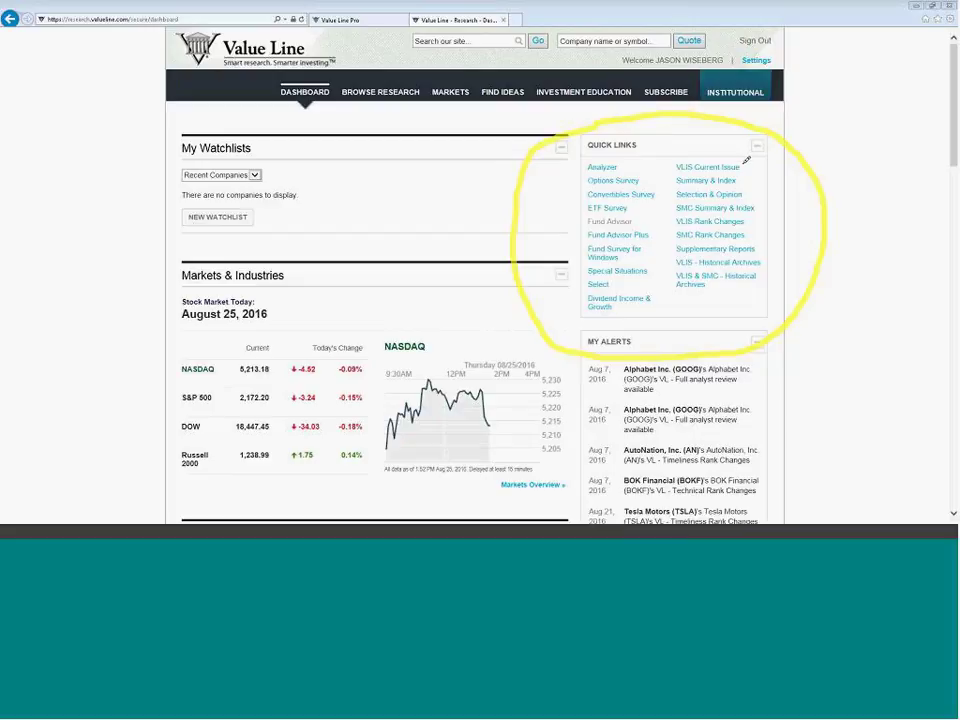
pyautogui.moveTo(800, 145)
pyautogui.mouseDown()
pyautogui.moveTo(747, 157)
pyautogui.moveTo(754, 166)
pyautogui.mouseUp()
pyautogui.moveTo(826, 122)
pyautogui.mouseDown()
pyautogui.moveTo(822, 150)
pyautogui.moveTo(846, 133)
pyautogui.moveTo(826, 150)
pyautogui.mouseUp()
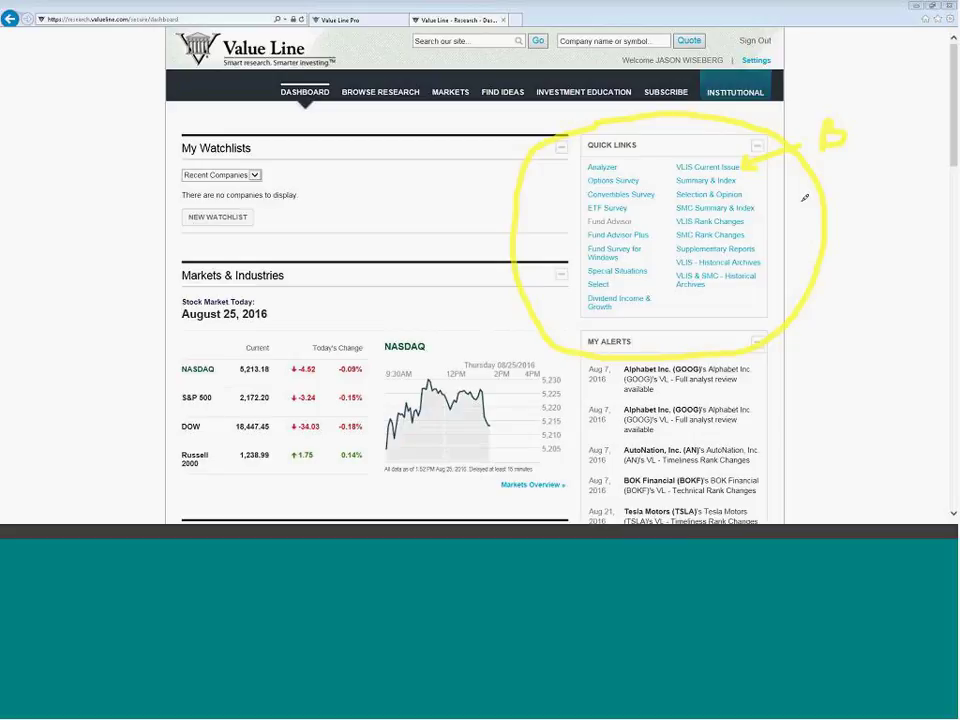
pyautogui.moveTo(530, 262)
pyautogui.mouseDown()
pyautogui.moveTo(577, 230)
pyautogui.moveTo(562, 240)
pyautogui.mouseUp()
pyautogui.moveTo(531, 288)
pyautogui.mouseDown()
pyautogui.moveTo(528, 304)
pyautogui.moveTo(585, 307)
pyautogui.mouseUp()
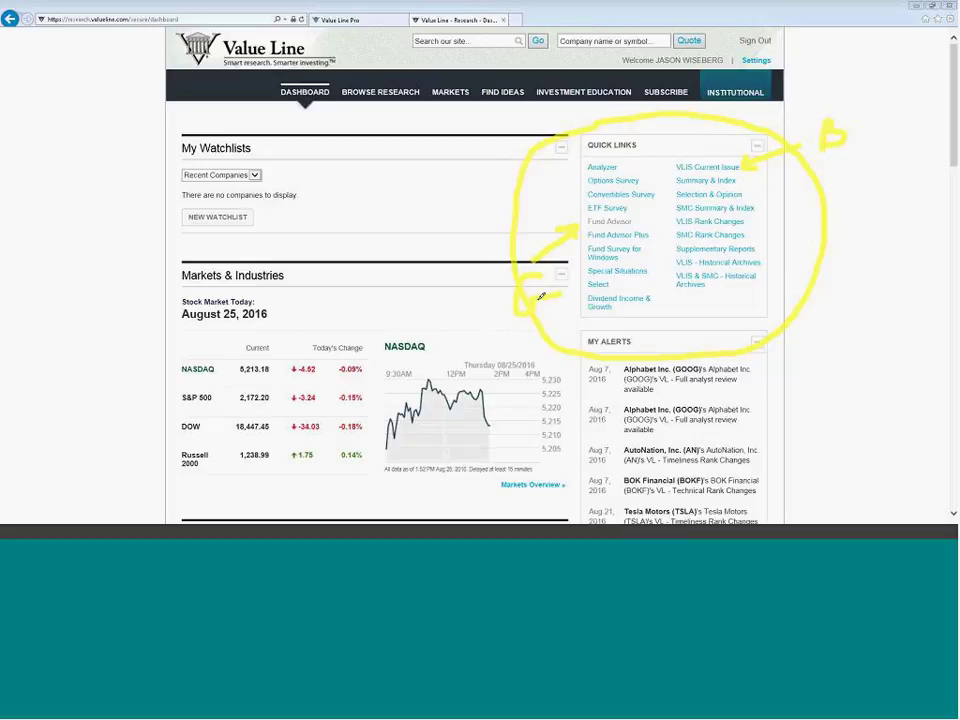
pyautogui.moveTo(540, 296); pyautogui.dragTo(562, 291)
pyautogui.press('Escape')
# Circle VLIS Current Issue and the two Historical Archives links, mark Summary & Index and Selection & Opinion, and clear the markings
pyautogui.moveTo(615, 223)
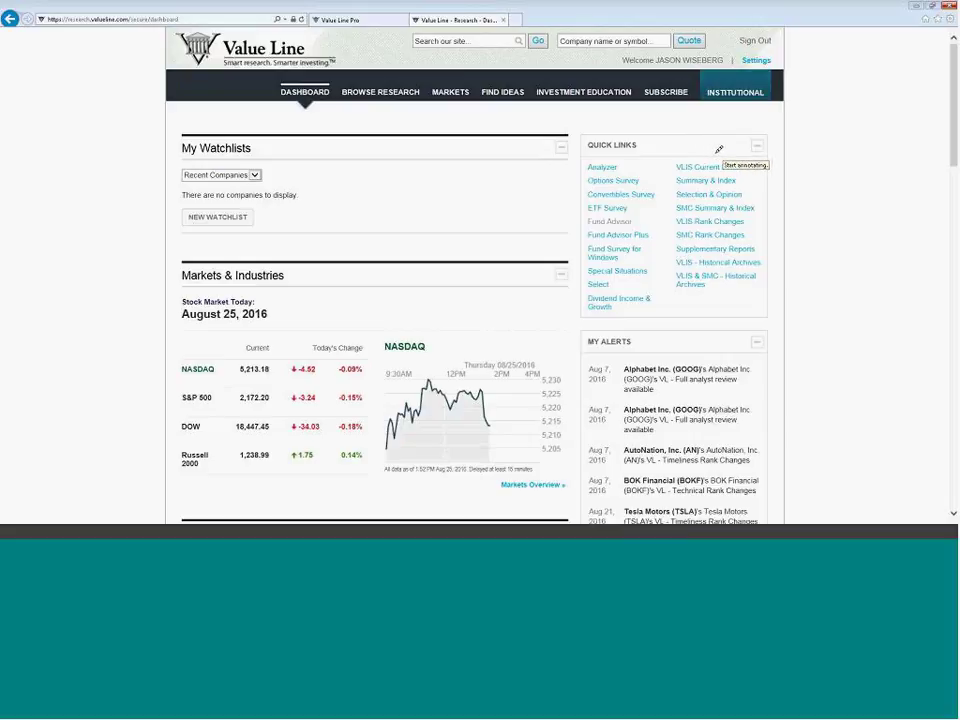
pyautogui.moveTo(705, 152)
pyautogui.mouseDown()
pyautogui.moveTo(676, 156)
pyautogui.moveTo(700, 178)
pyautogui.moveTo(749, 171)
pyautogui.moveTo(712, 154)
pyautogui.mouseUp()
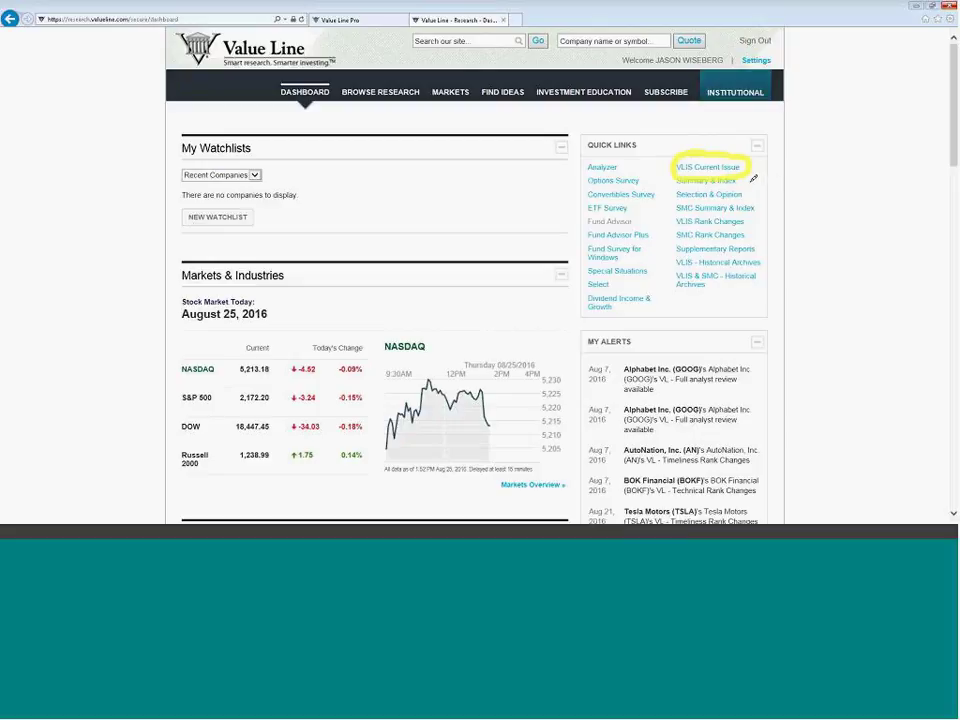
pyautogui.moveTo(751, 181); pyautogui.dragTo(771, 194)
pyautogui.moveTo(759, 248)
pyautogui.mouseDown()
pyautogui.moveTo(681, 255)
pyautogui.moveTo(700, 291)
pyautogui.moveTo(777, 291)
pyautogui.moveTo(761, 250)
pyautogui.mouseUp()
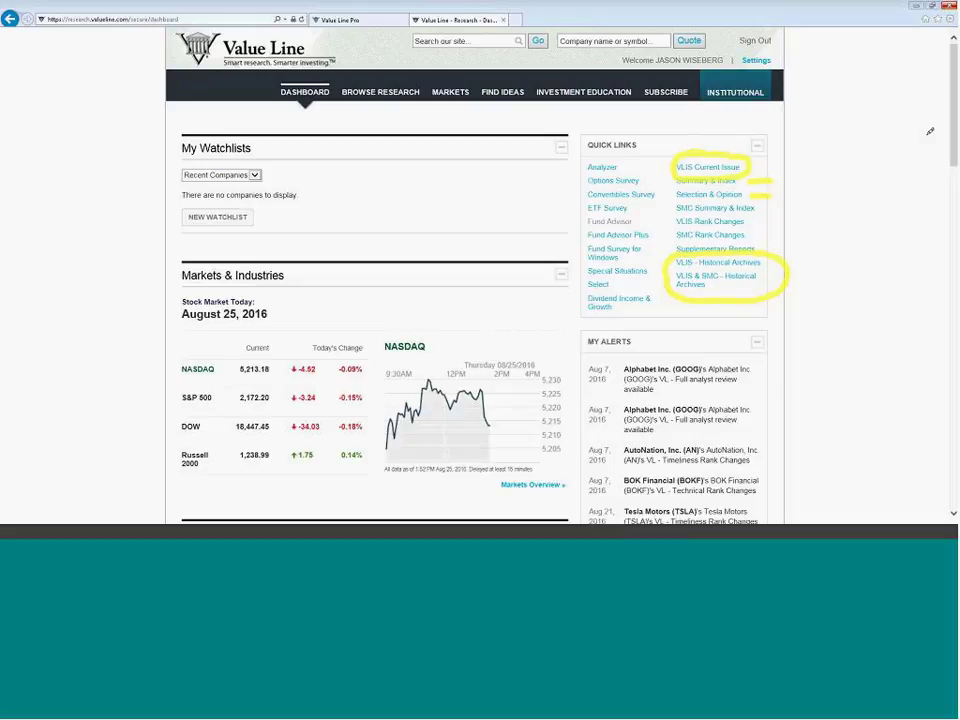
pyautogui.press('Escape')
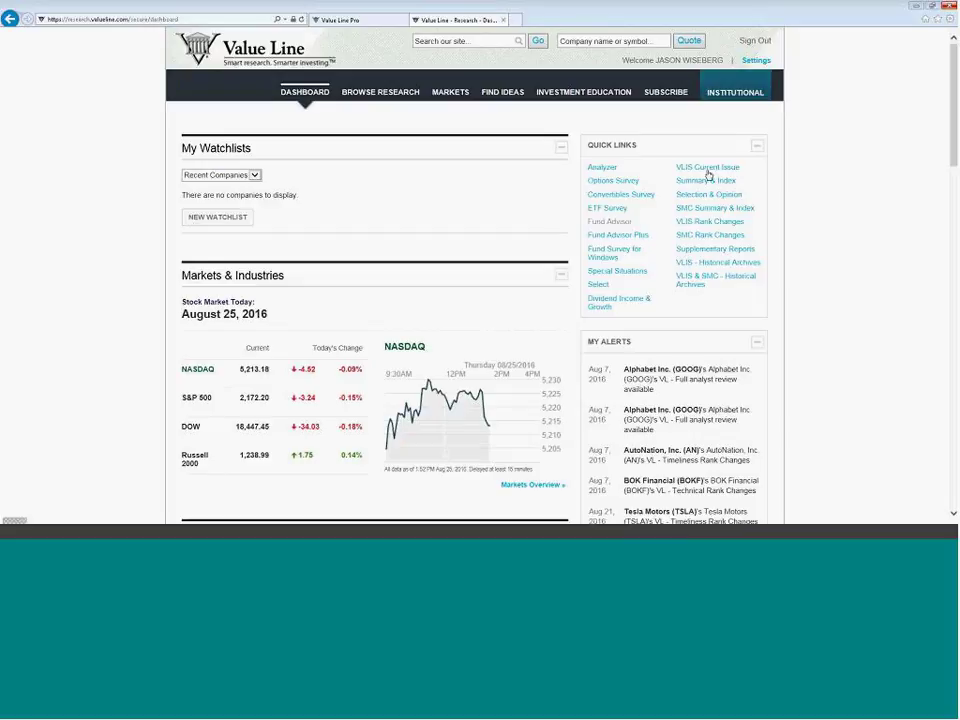
# Open VLIS Current Issue from Quick Links and temporarily mark up the column headings and Company Name column
pyautogui.click(707, 169)
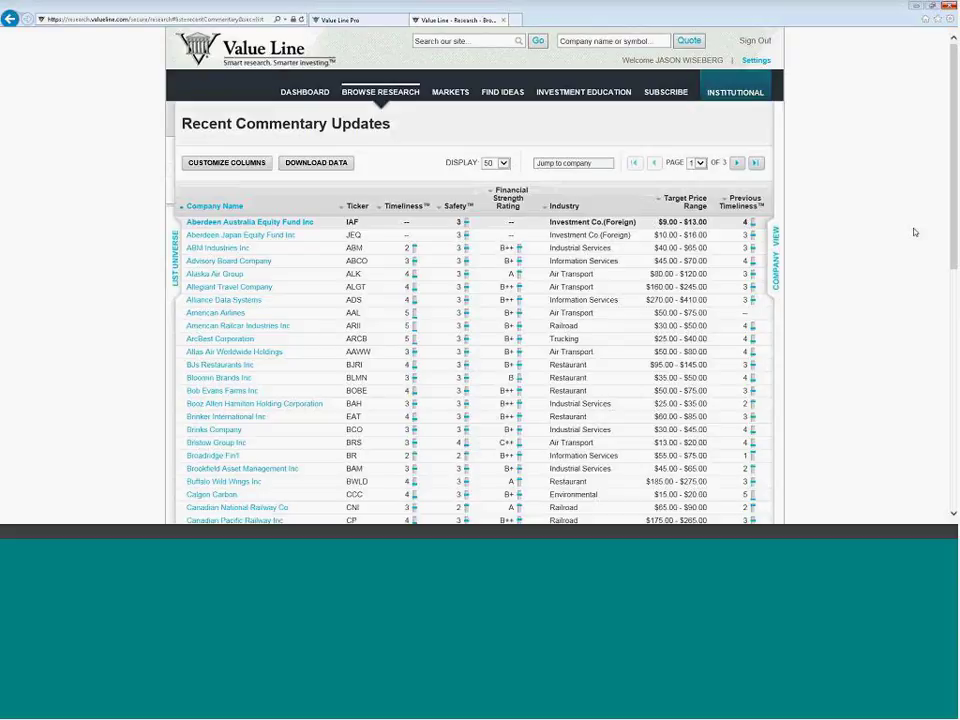
pyautogui.moveTo(242, 178)
pyautogui.mouseDown()
pyautogui.moveTo(135, 205)
pyautogui.moveTo(306, 233)
pyautogui.moveTo(763, 226)
pyautogui.moveTo(720, 180)
pyautogui.moveTo(255, 178)
pyautogui.mouseUp()
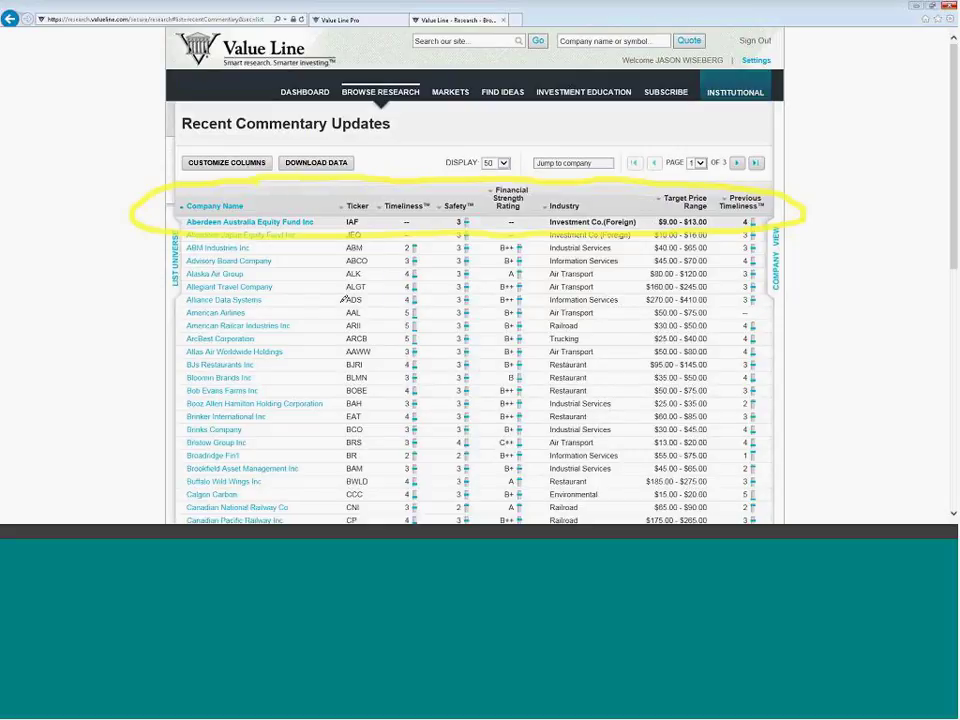
pyautogui.moveTo(92, 298)
pyautogui.mouseDown()
pyautogui.moveTo(184, 229)
pyautogui.moveTo(205, 250)
pyautogui.mouseUp()
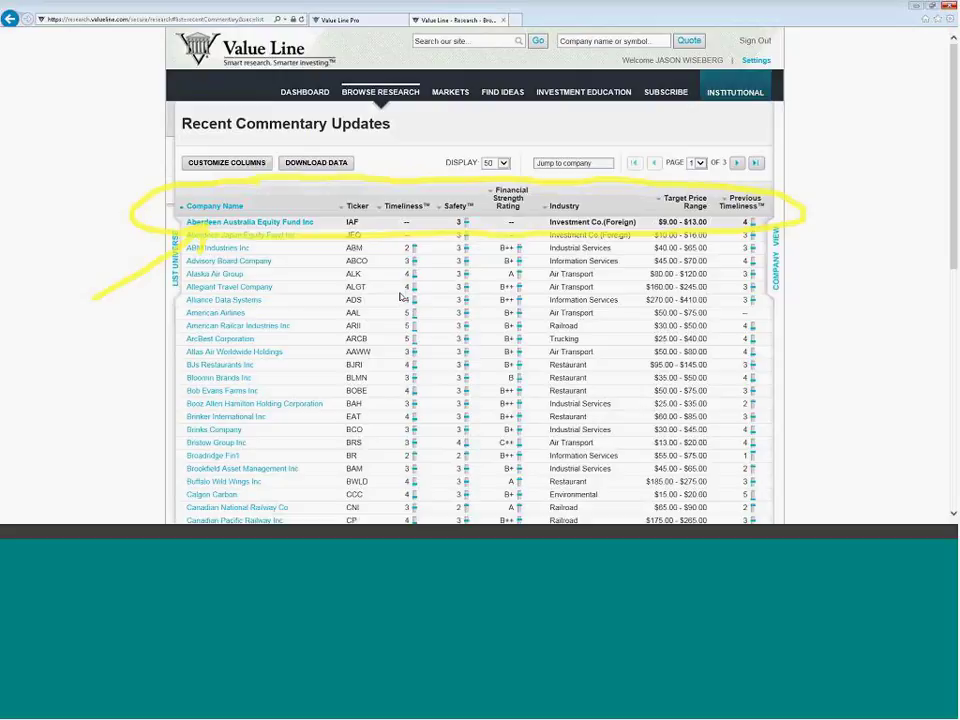
pyautogui.press('Escape')
# Sort the Recent Commentary Updates list by Timeliness, descending from rank 5, and temporarily circle Download Data
pyautogui.click(409, 207)
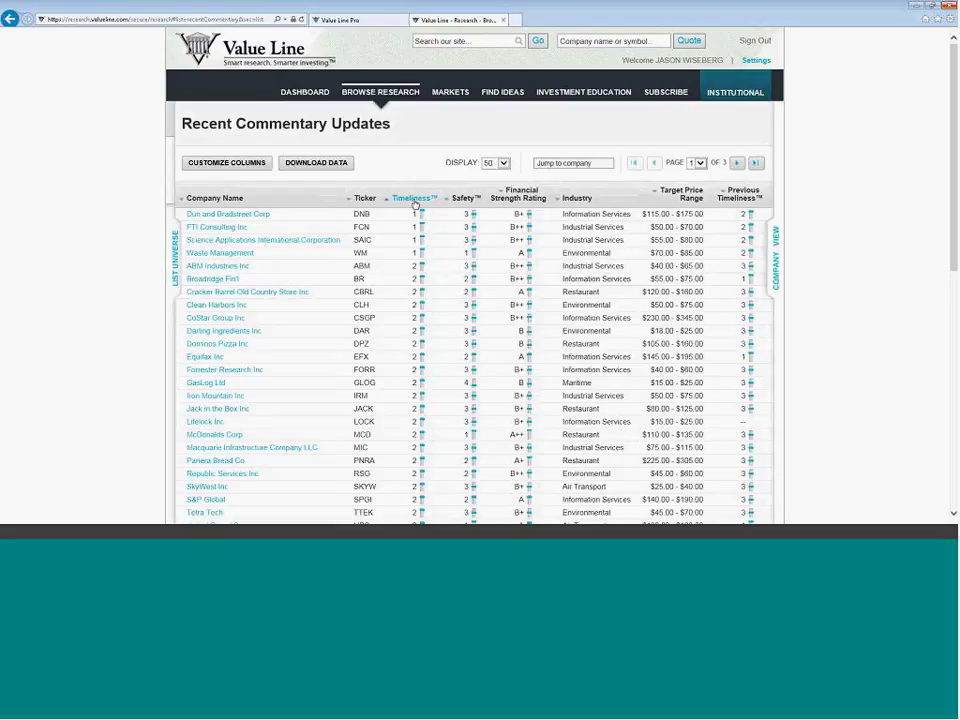
pyautogui.click(415, 200)
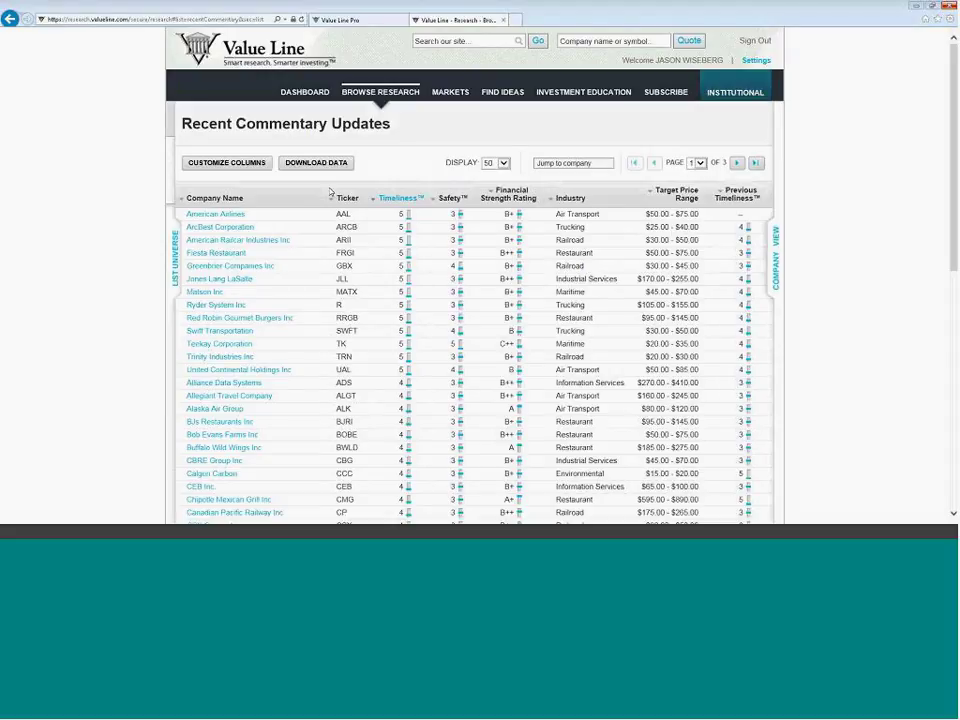
pyautogui.moveTo(355, 142)
pyautogui.mouseDown()
pyautogui.moveTo(275, 180)
pyautogui.moveTo(370, 176)
pyautogui.moveTo(380, 152)
pyautogui.mouseUp()
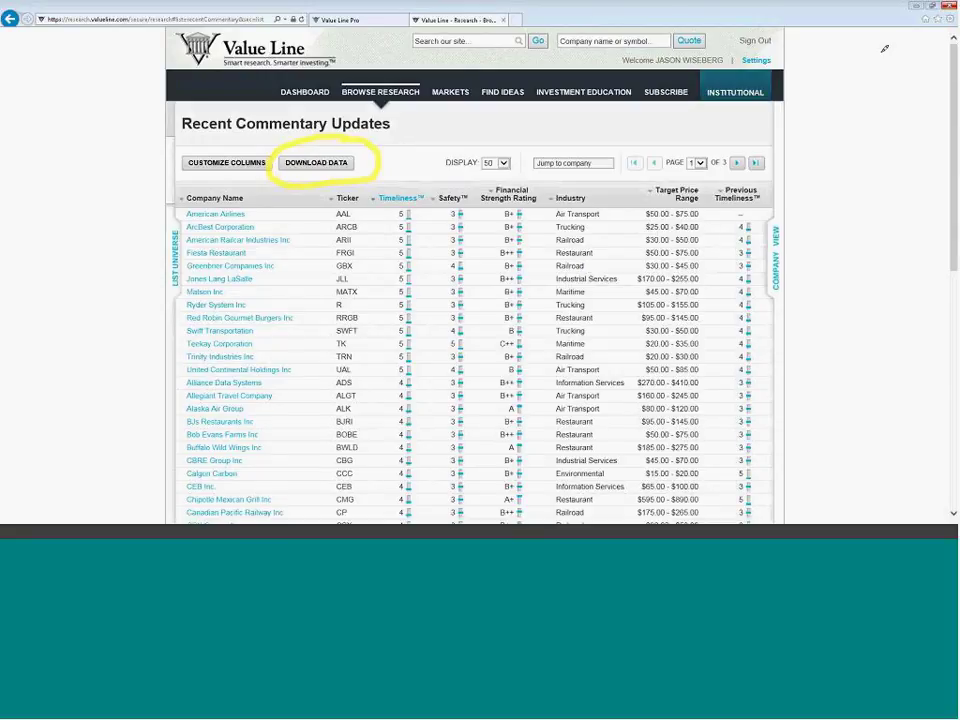
pyautogui.press('Escape')
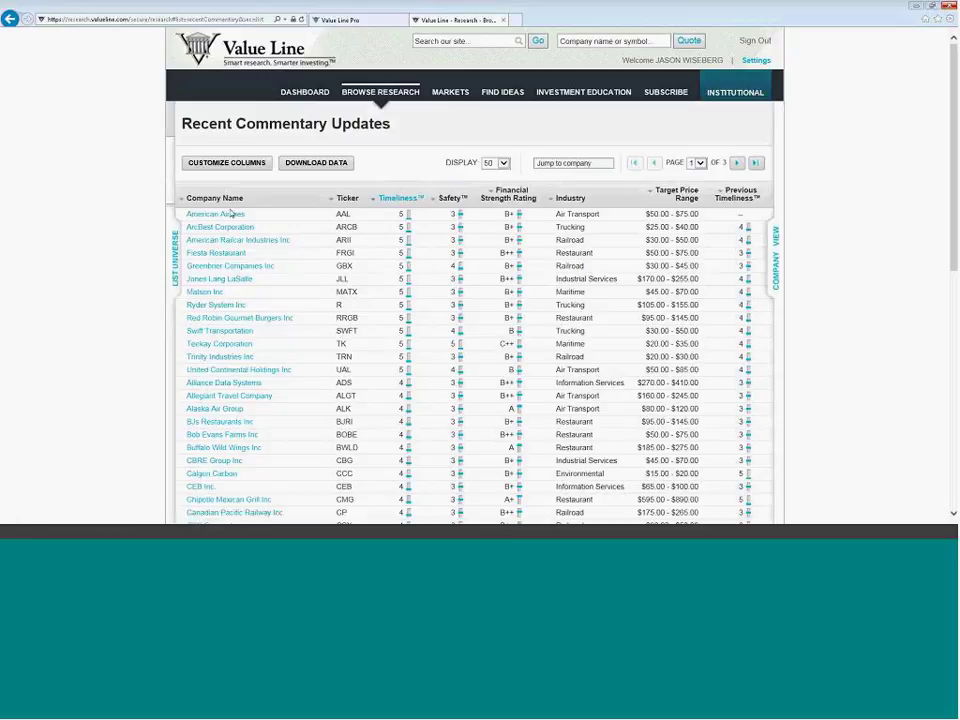
# Customize the list columns by hiding Previous Timeliness and adding Last Close Price, and save the layout
pyautogui.click(237, 166)
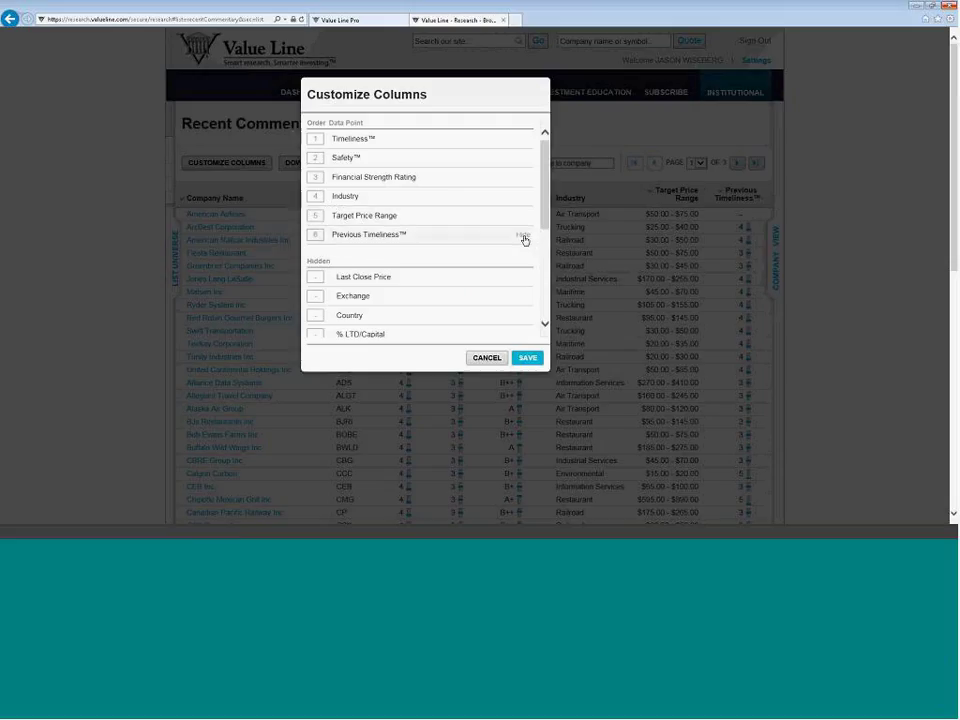
pyautogui.click(523, 237)
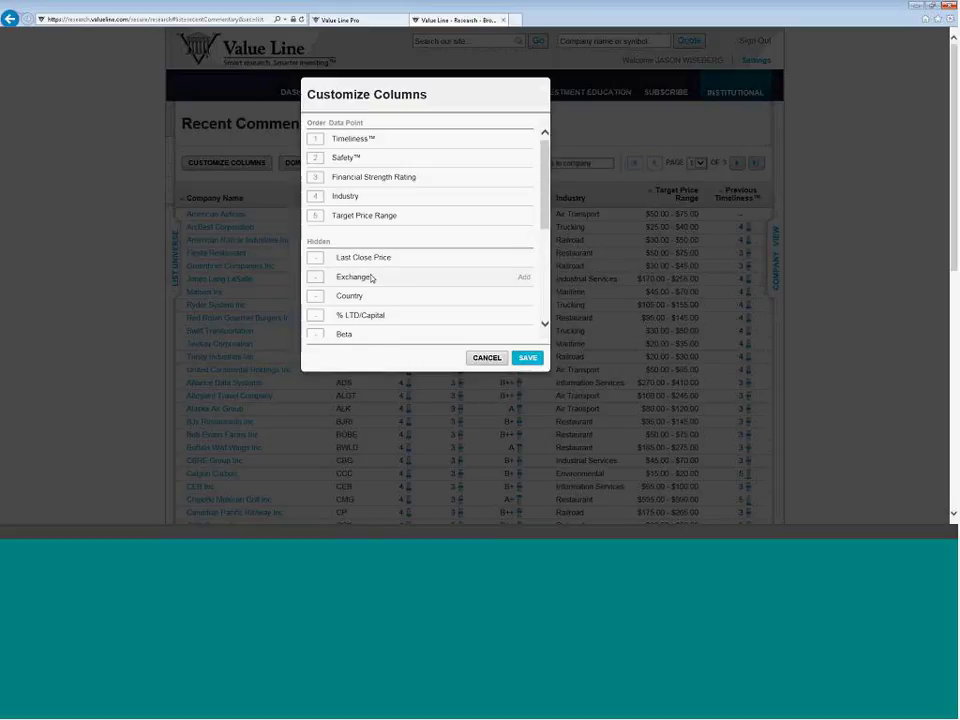
pyautogui.click(524, 257)
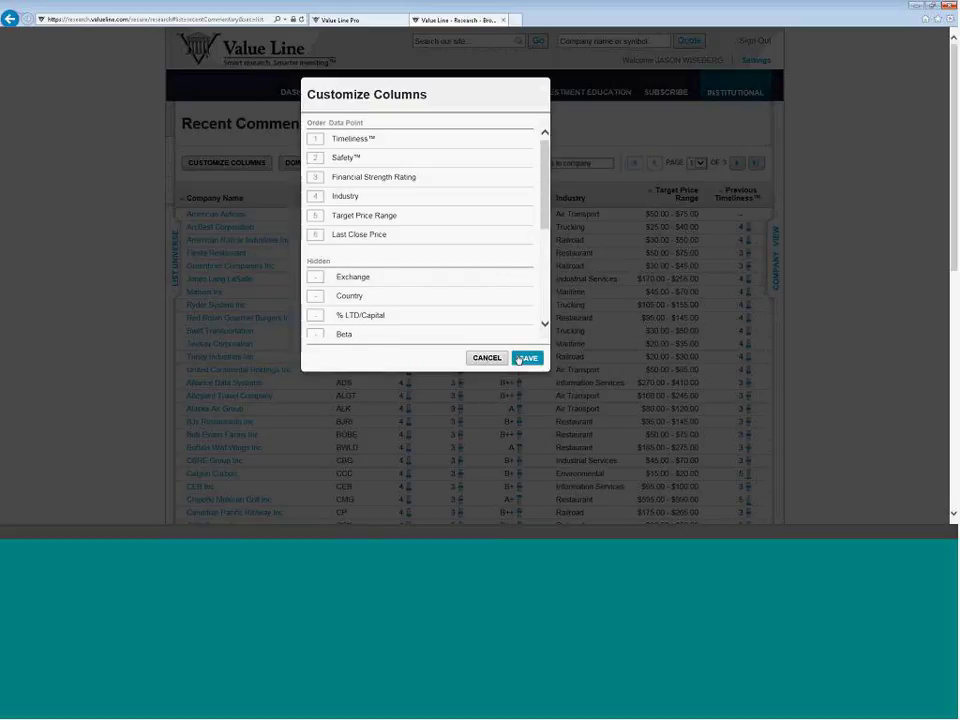
pyautogui.click(527, 358)
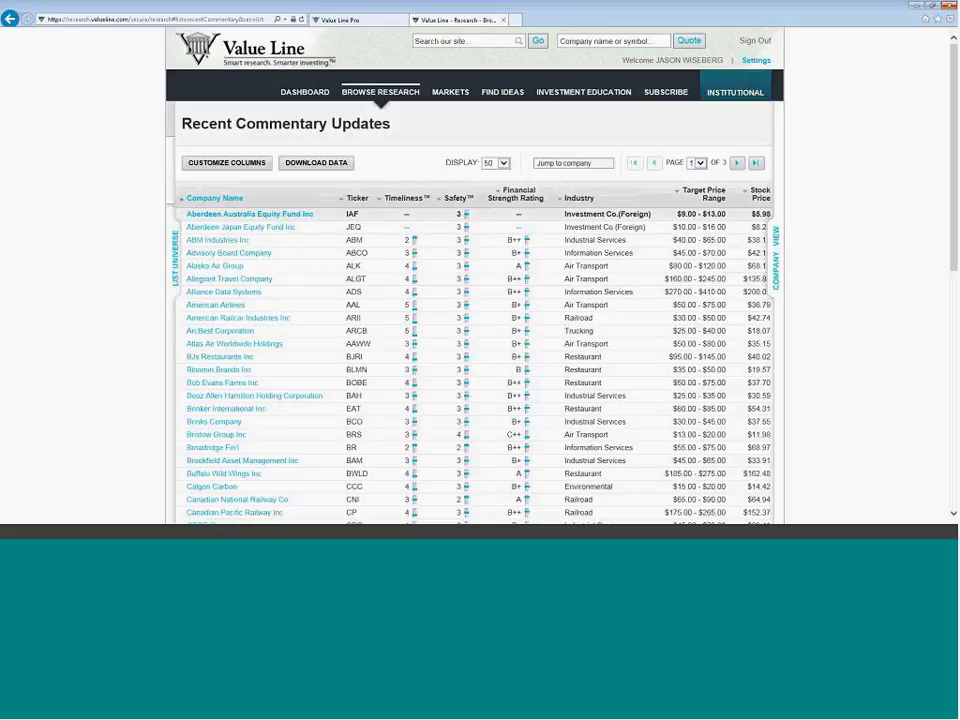
# Open the American Airlines company report and temporarily mark up its Commentary section
pyautogui.click(217, 305)
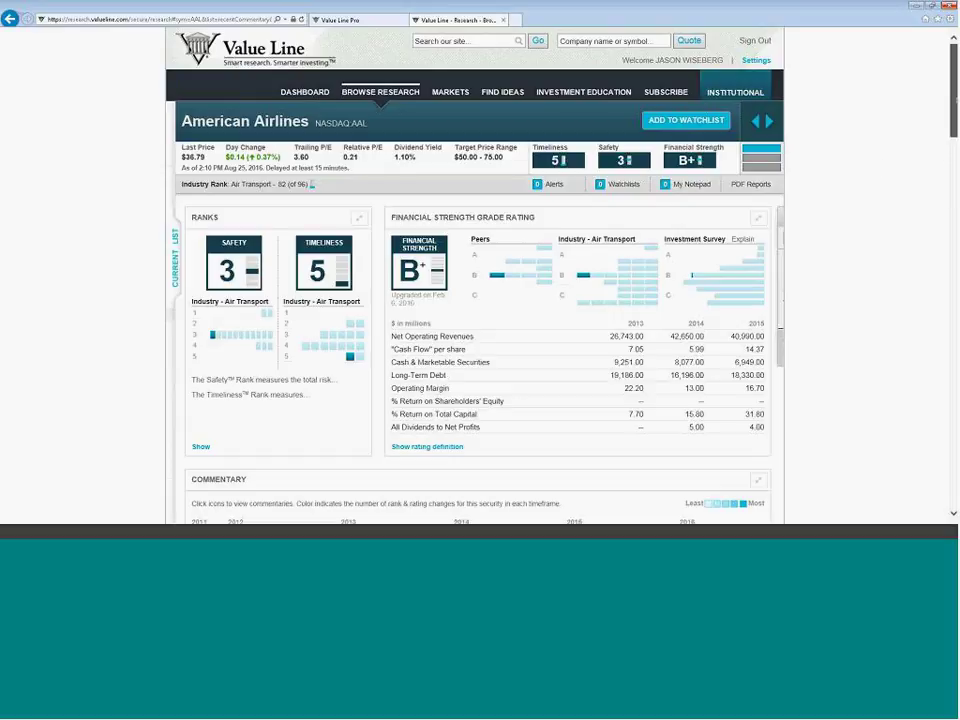
pyautogui.moveTo(955, 100); pyautogui.dragTo(954, 156)
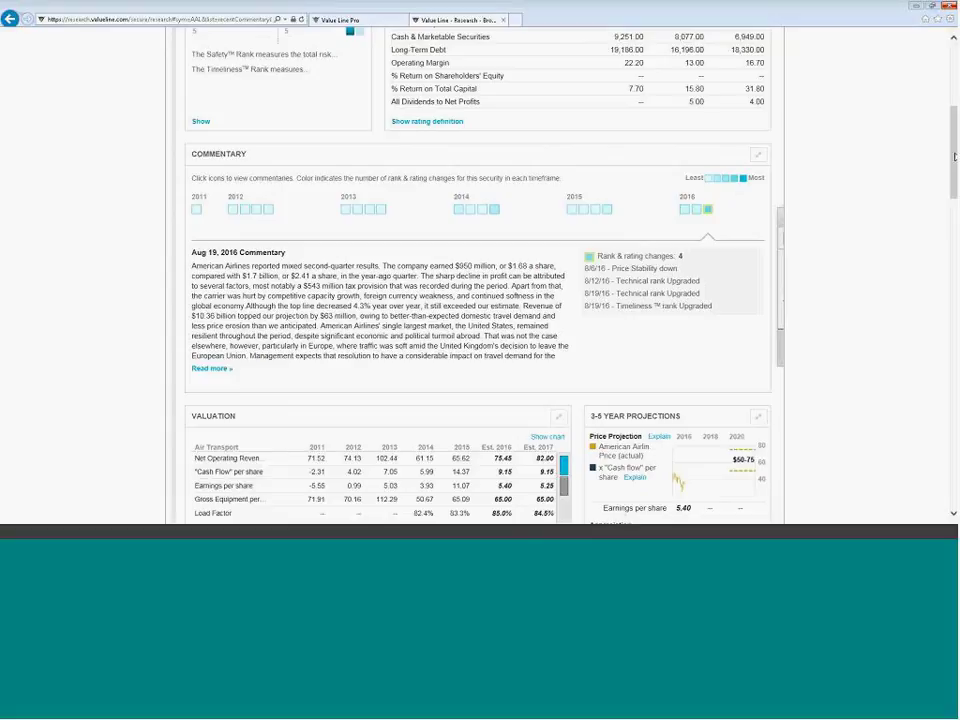
pyautogui.moveTo(258, 121)
pyautogui.mouseDown()
pyautogui.moveTo(244, 127)
pyautogui.moveTo(208, 376)
pyautogui.moveTo(414, 403)
pyautogui.moveTo(851, 266)
pyautogui.moveTo(707, 133)
pyautogui.moveTo(248, 104)
pyautogui.moveTo(215, 117)
pyautogui.mouseUp()
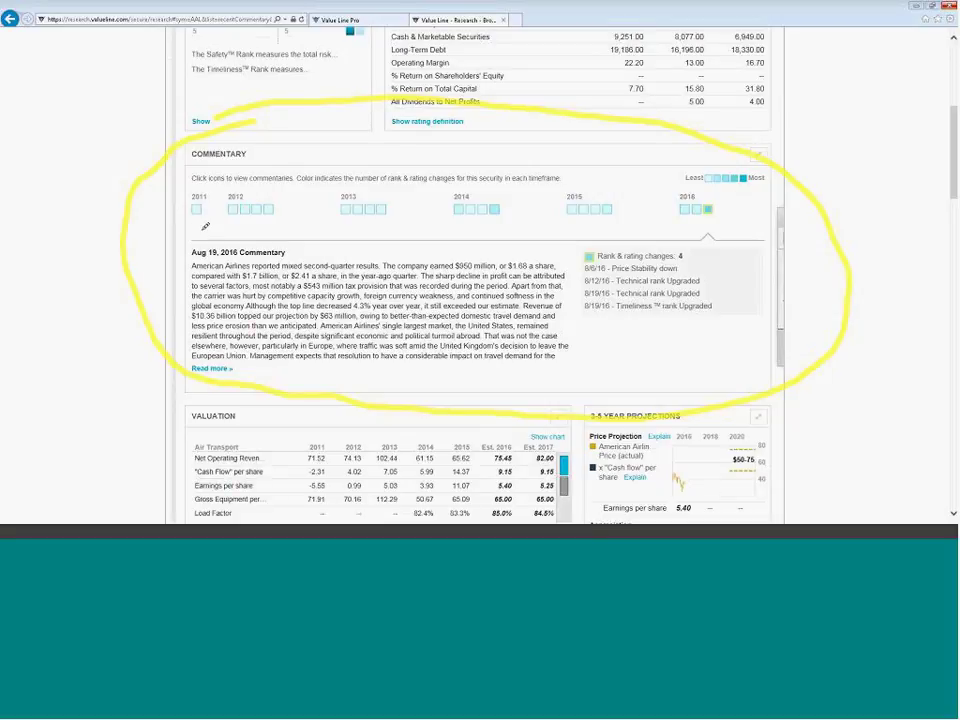
pyautogui.moveTo(306, 214); pyautogui.dragTo(309, 252)
pyautogui.moveTo(297, 240); pyautogui.dragTo(327, 232)
pyautogui.press('Escape')
# Review the Valuation, 3-5 Year Projections, Sales and Earnings modules of the American Airlines report and circle the Valuation heading
pyautogui.scroll(-3, 856, 103)
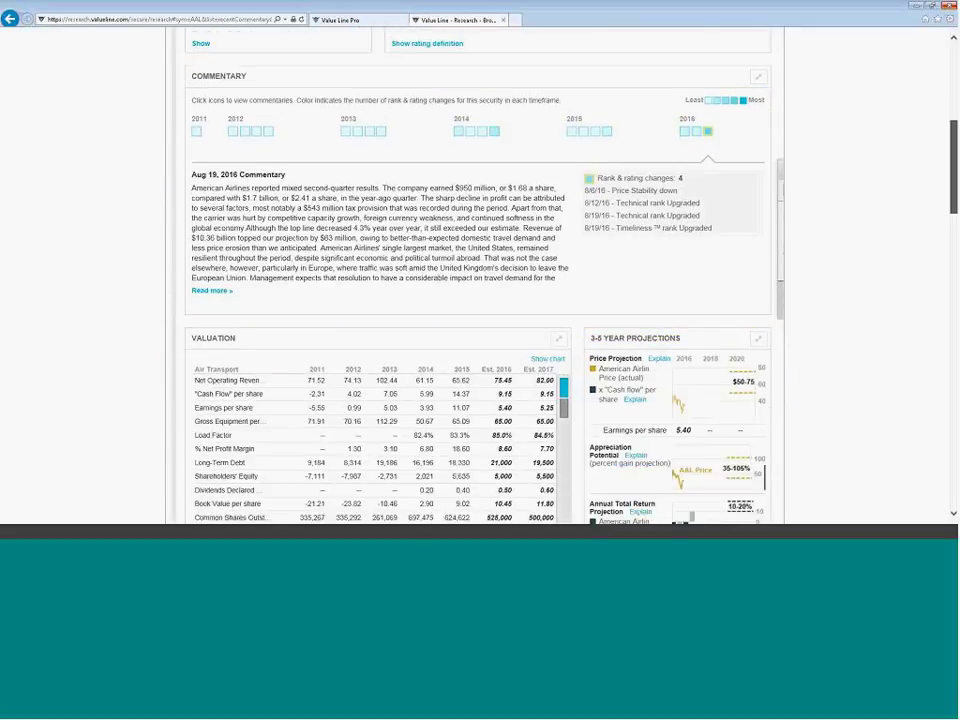
pyautogui.scroll(-4, 475, 280)
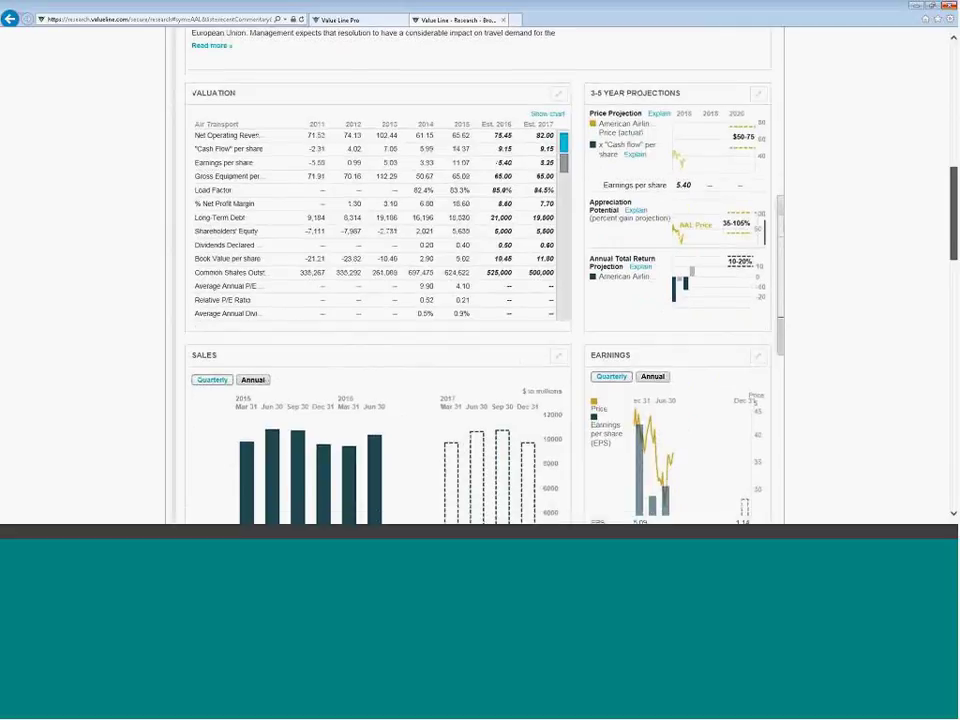
pyautogui.scroll(2, 953, 200)
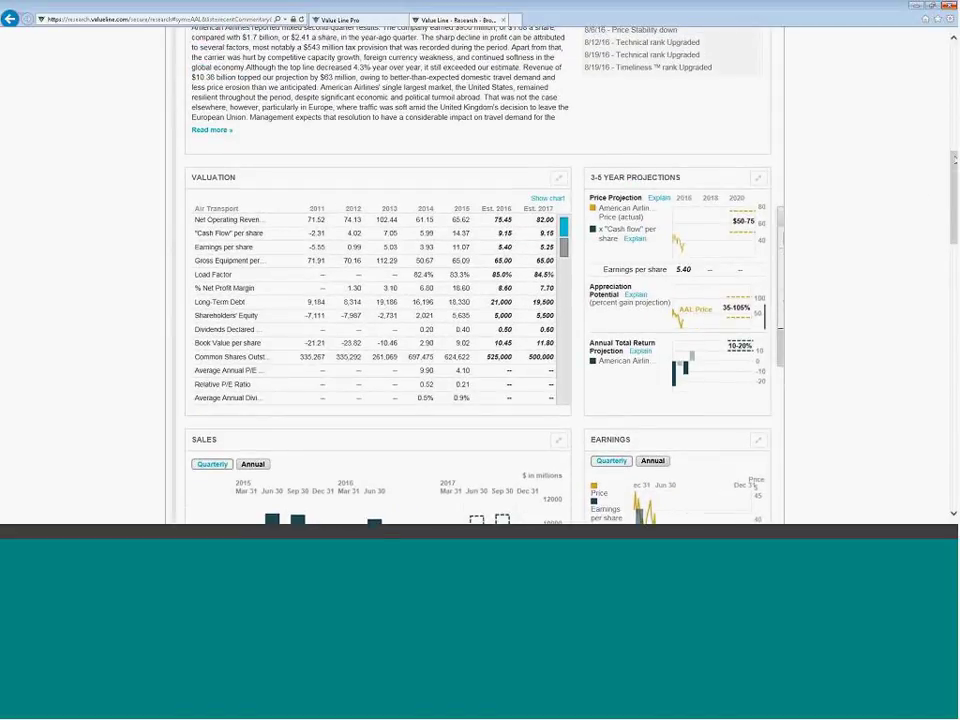
pyautogui.moveTo(240, 152)
pyautogui.mouseDown()
pyautogui.moveTo(189, 154)
pyautogui.moveTo(297, 206)
pyautogui.moveTo(469, 208)
pyautogui.moveTo(501, 146)
pyautogui.moveTo(242, 146)
pyautogui.mouseUp()
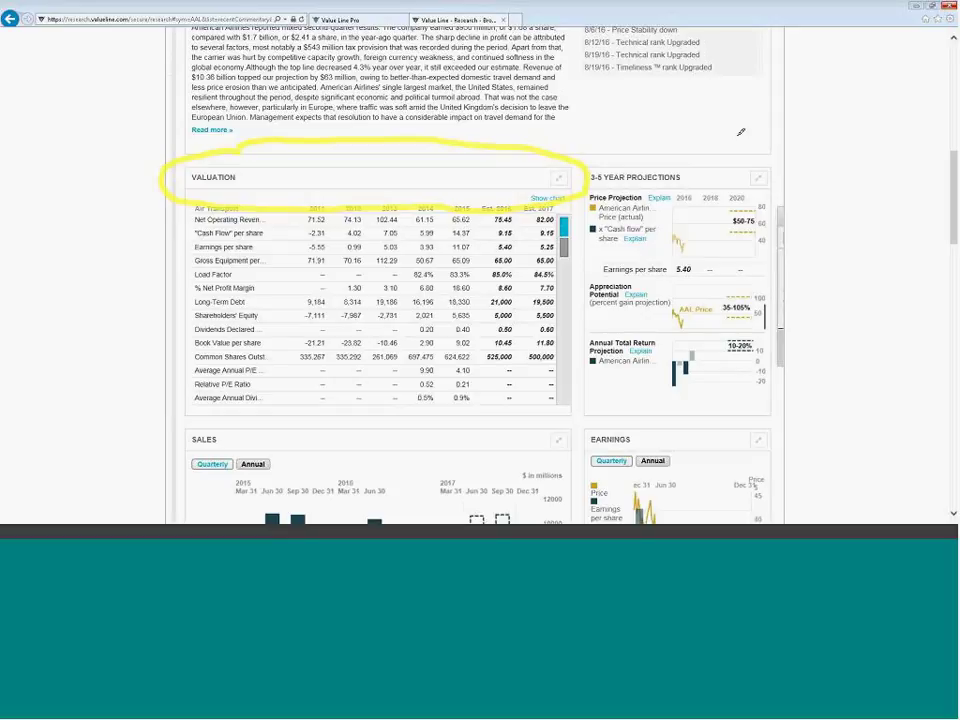
# Enlarge the American Airlines Valuation module and circle the estimate and projection columns and the 2009 to 2011 figures
pyautogui.press('Escape')
pyautogui.click(558, 177)
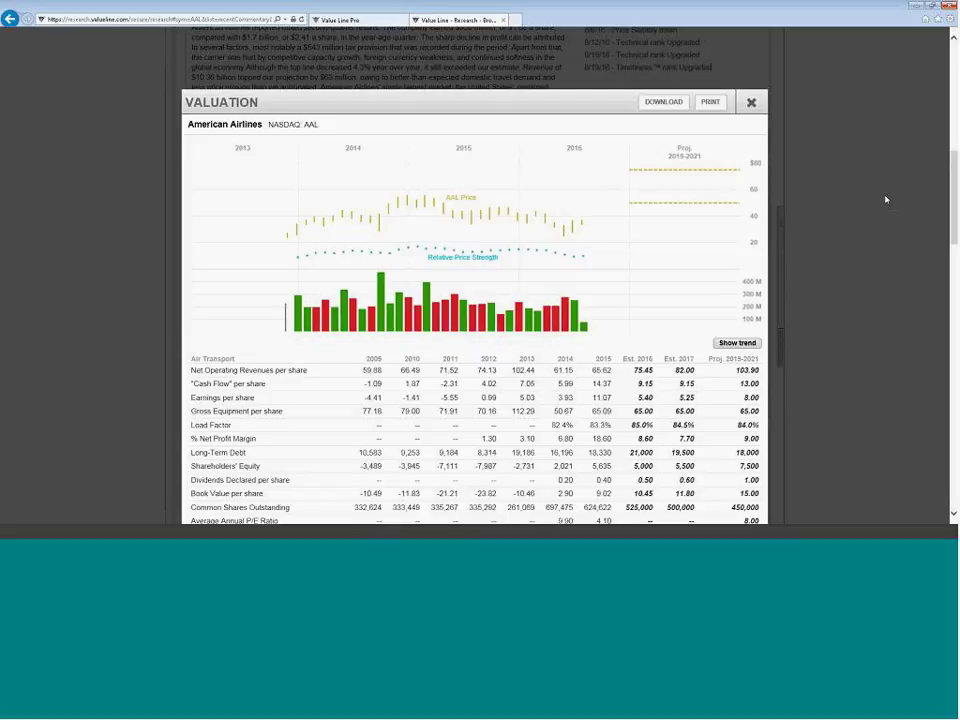
pyautogui.scroll(-1, 890, 202)
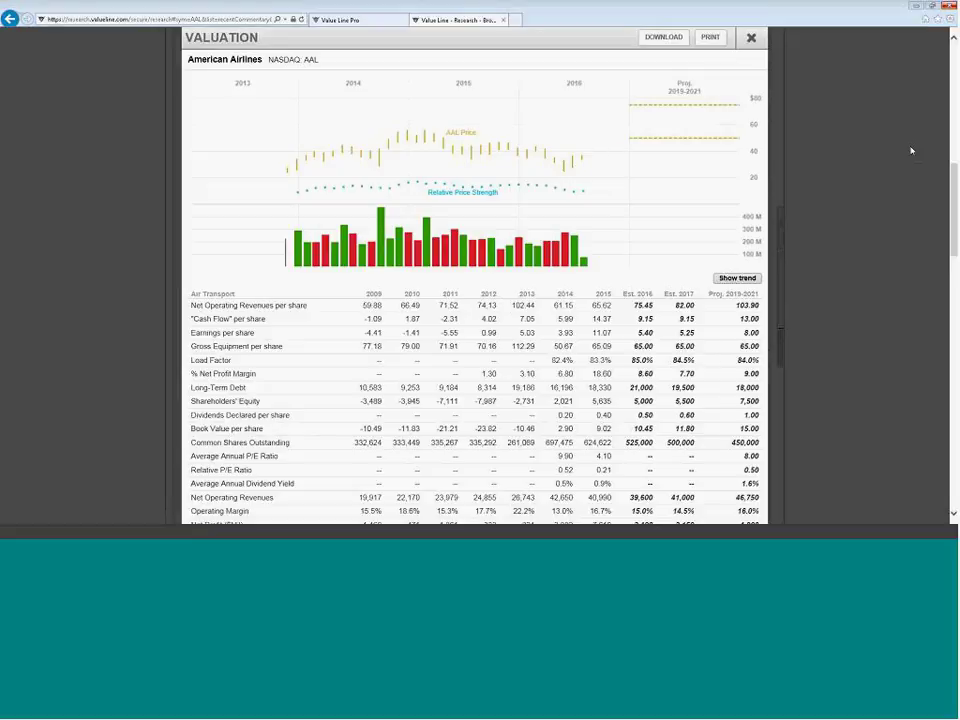
pyautogui.moveTo(623, 283)
pyautogui.mouseDown()
pyautogui.moveTo(602, 323)
pyautogui.moveTo(640, 366)
pyautogui.moveTo(778, 318)
pyautogui.moveTo(705, 284)
pyautogui.moveTo(615, 279)
pyautogui.mouseUp()
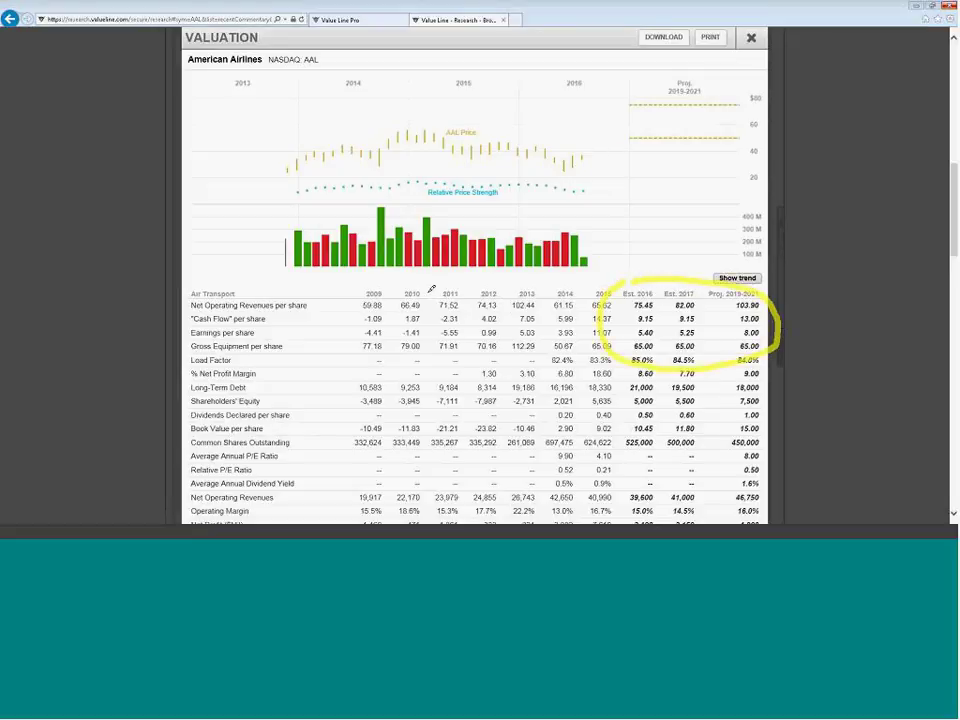
pyautogui.moveTo(430, 282)
pyautogui.mouseDown()
pyautogui.moveTo(345, 305)
pyautogui.moveTo(420, 350)
pyautogui.moveTo(465, 297)
pyautogui.mouseUp()
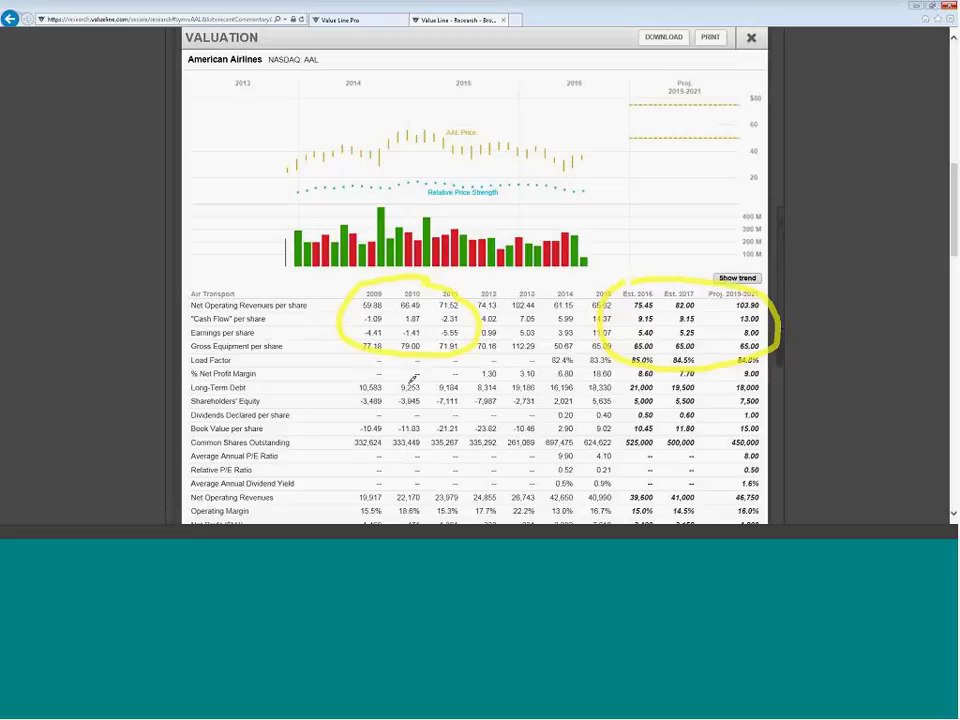
# Label the estimate and projection columns "E + P" and the historical columns "A" with arrows, and circle the metric names
pyautogui.moveTo(627, 200)
pyautogui.mouseDown()
pyautogui.moveTo(624, 262)
pyautogui.moveTo(641, 255)
pyautogui.mouseUp()
pyautogui.moveTo(646, 156)
pyautogui.mouseDown()
pyautogui.moveTo(666, 185)
pyautogui.moveTo(677, 155)
pyautogui.mouseUp()
pyautogui.moveTo(646, 173)
pyautogui.mouseDown()
pyautogui.moveTo(672, 170)
pyautogui.moveTo(707, 186)
pyautogui.moveTo(729, 140)
pyautogui.moveTo(731, 163)
pyautogui.mouseUp()
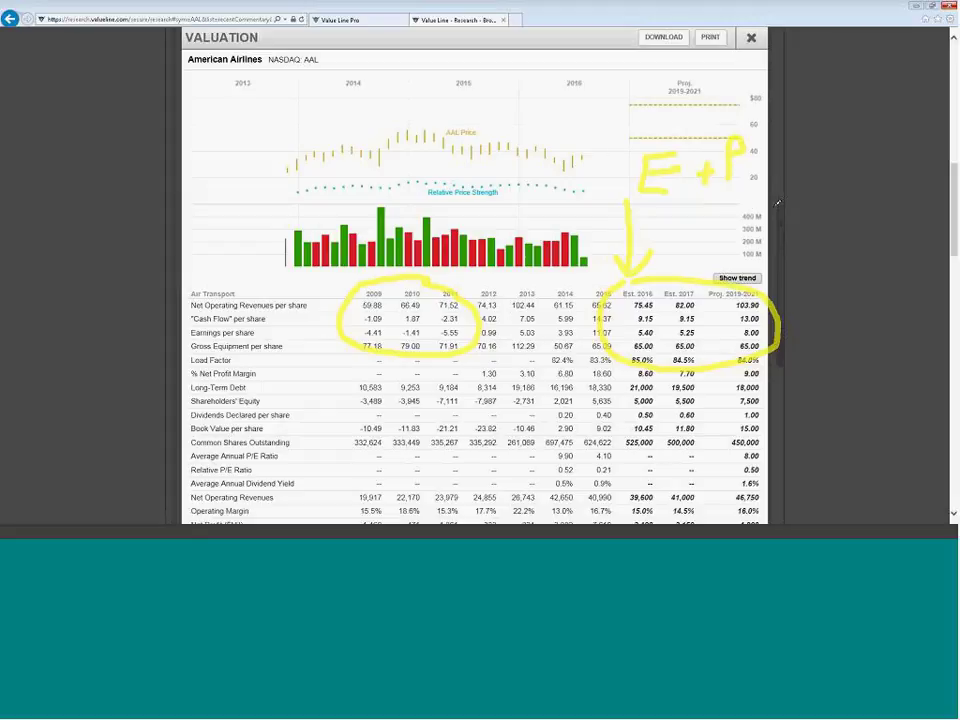
pyautogui.moveTo(252, 284)
pyautogui.mouseDown()
pyautogui.moveTo(163, 413)
pyautogui.moveTo(200, 470)
pyautogui.moveTo(336, 334)
pyautogui.moveTo(300, 286)
pyautogui.mouseUp()
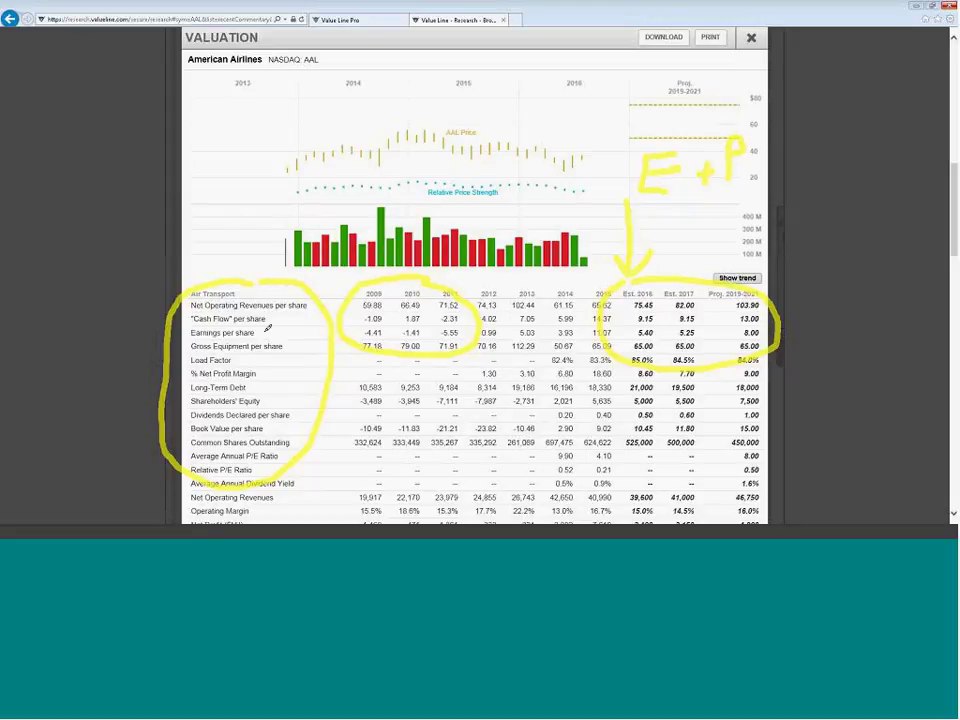
pyautogui.moveTo(554, 245); pyautogui.dragTo(503, 290)
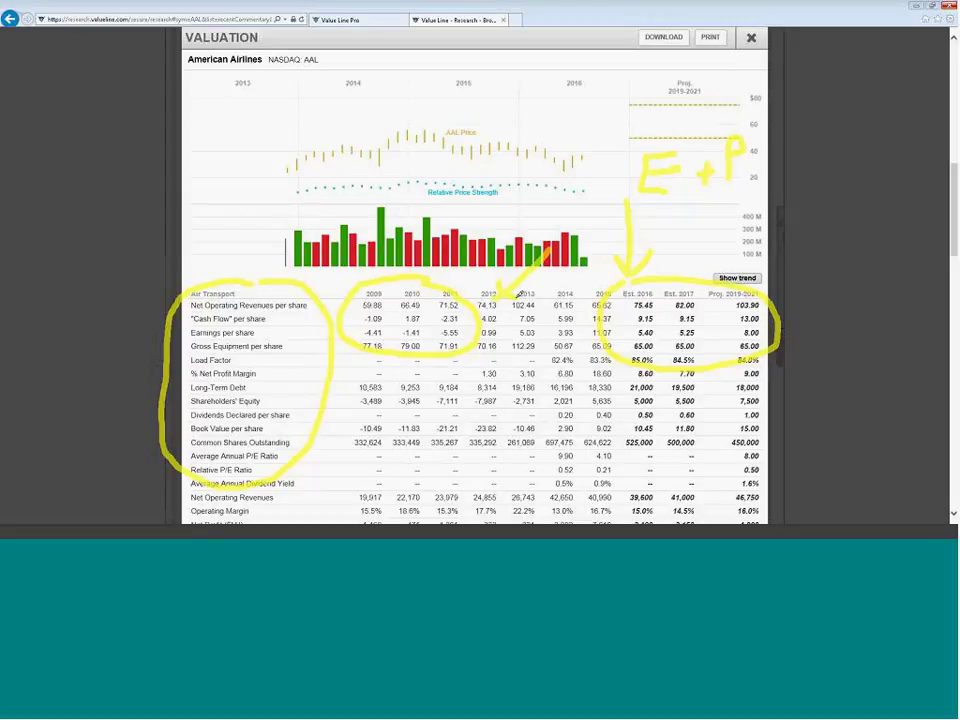
pyautogui.moveTo(549, 262); pyautogui.dragTo(588, 265)
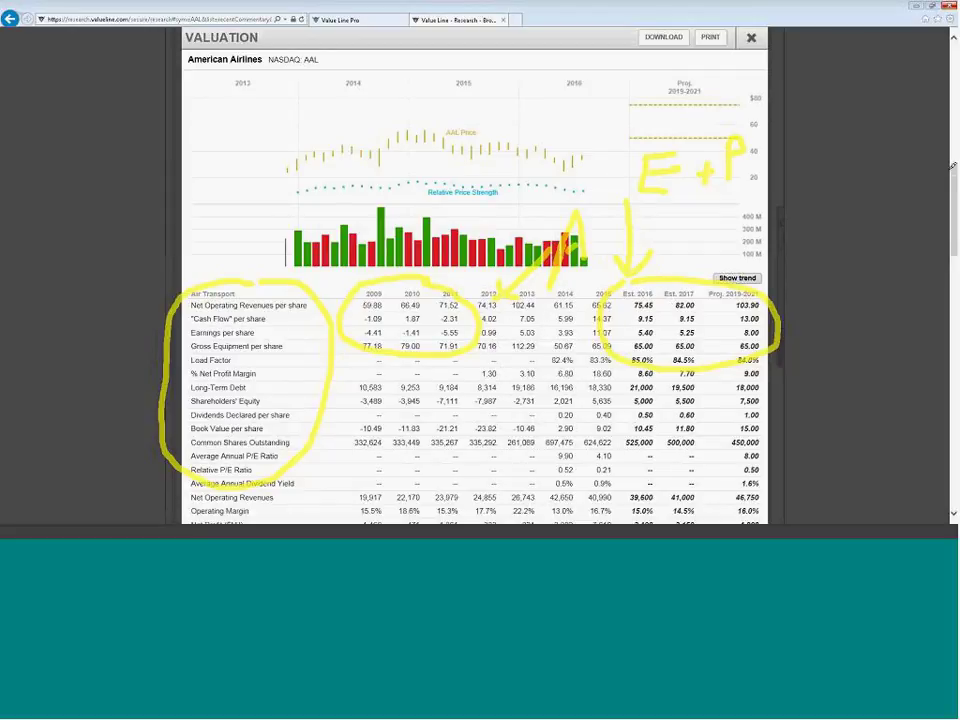
# Clear the annotations and close the enlarged Valuation view
pyautogui.press('Escape')
pyautogui.scroll(1, 475, 280)
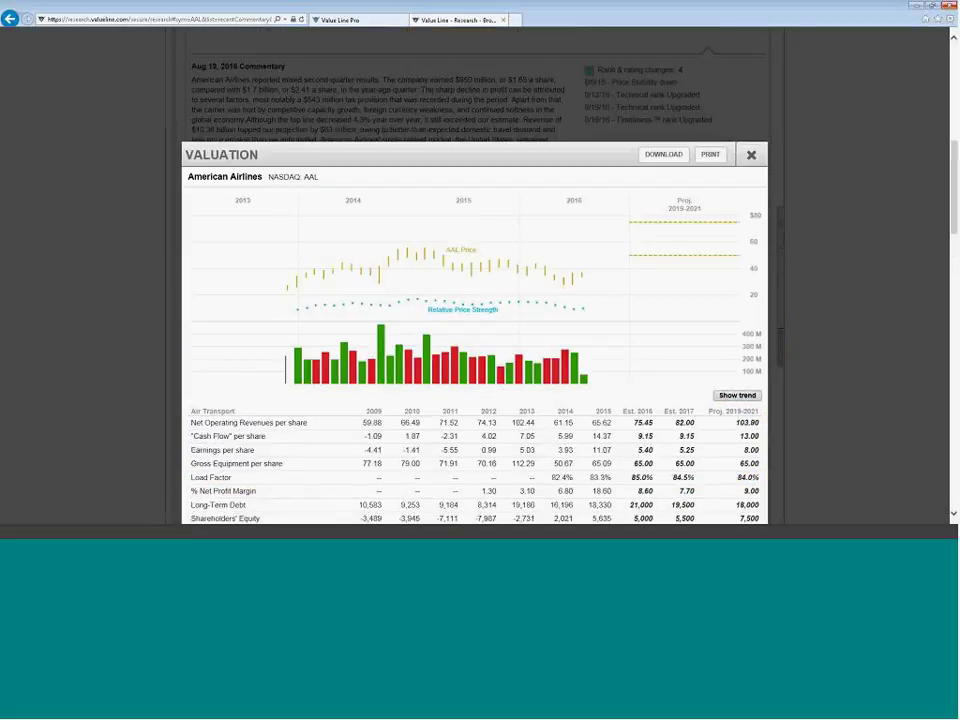
pyautogui.click(751, 154)
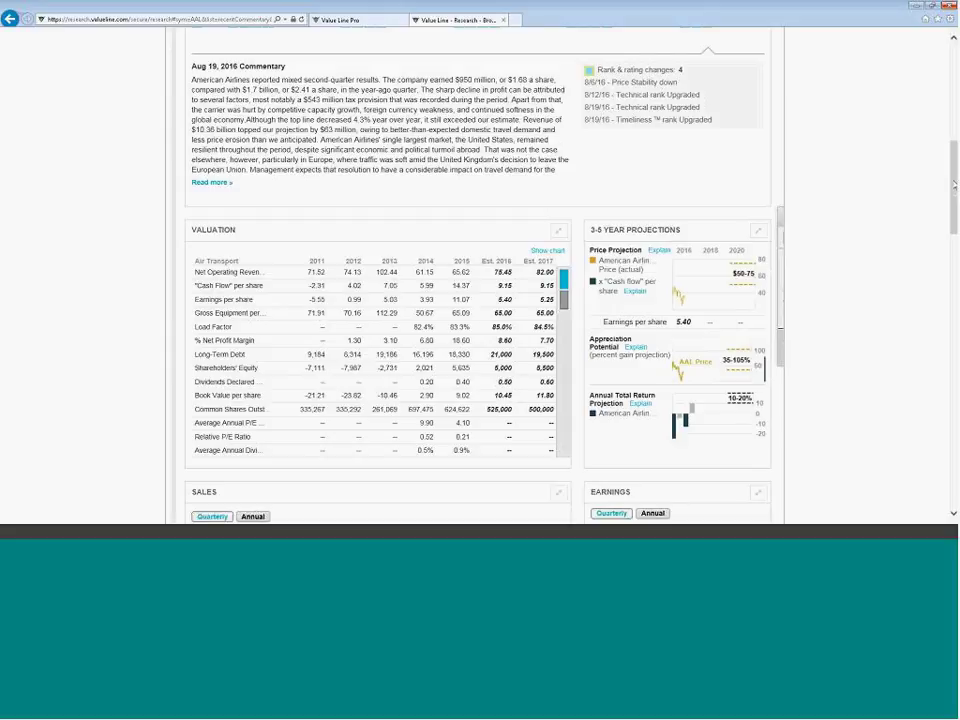
# Temporarily circle PDF Reports in the American Airlines header and open the 8/26/16 PDF report
pyautogui.moveTo(953, 185); pyautogui.dragTo(953, 85)
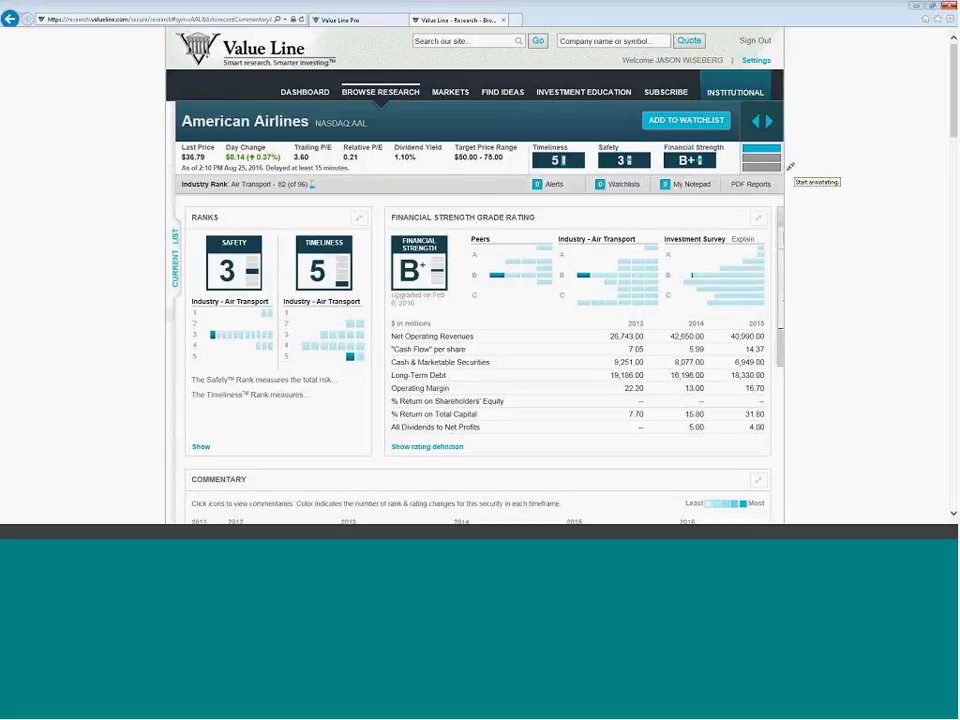
pyautogui.moveTo(795, 165)
pyautogui.mouseDown()
pyautogui.moveTo(712, 195)
pyautogui.moveTo(790, 208)
pyautogui.moveTo(800, 177)
pyautogui.moveTo(789, 163)
pyautogui.mouseUp()
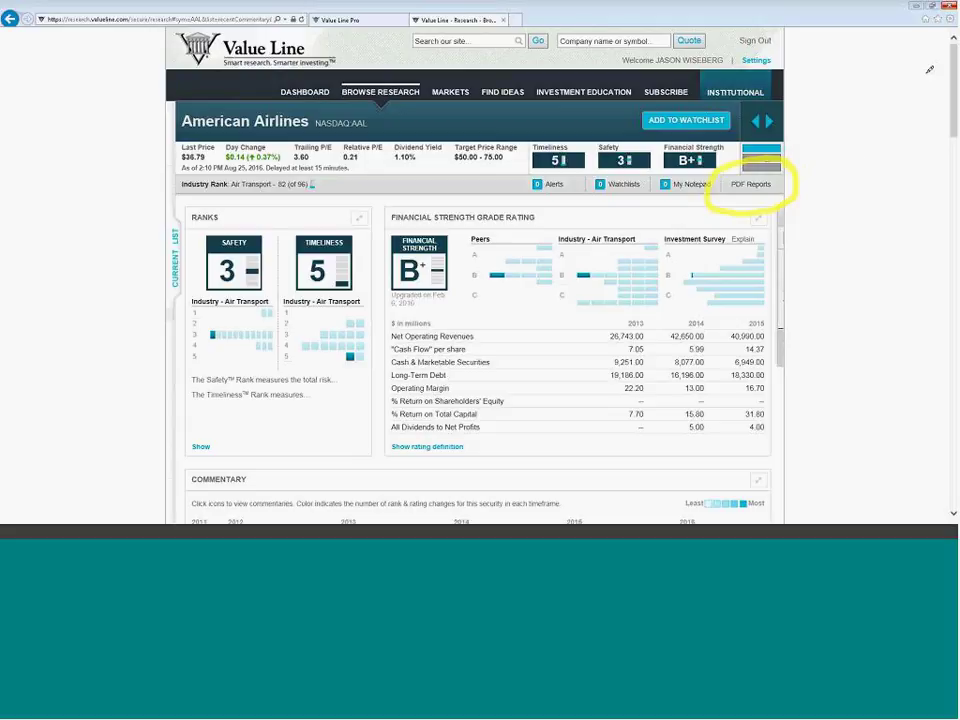
pyautogui.press('Escape')
pyautogui.click(752, 184)
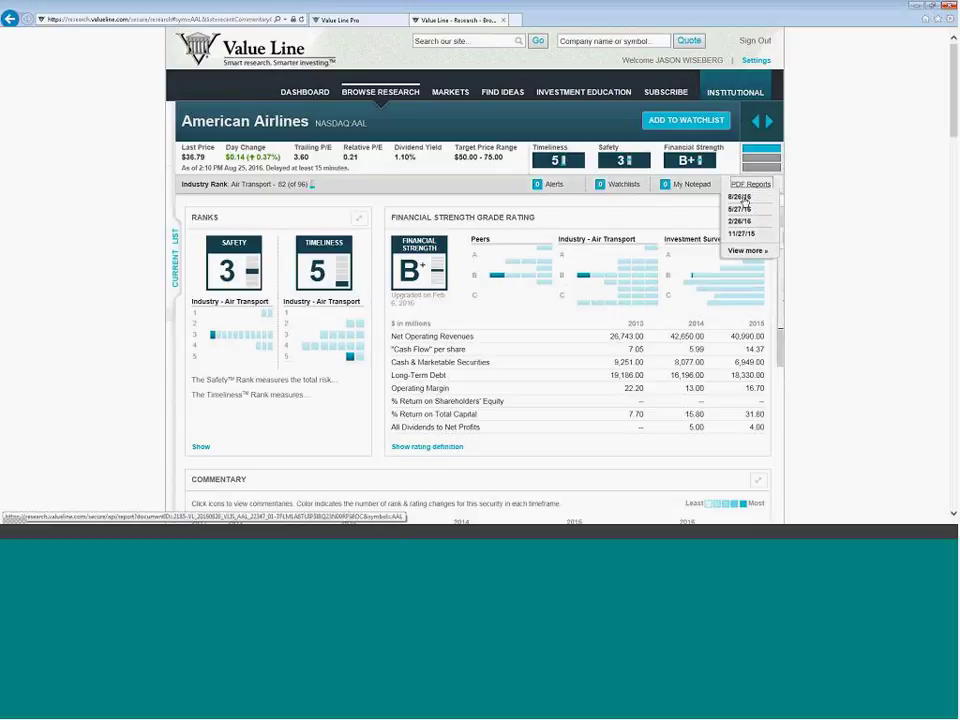
pyautogui.click(740, 197)
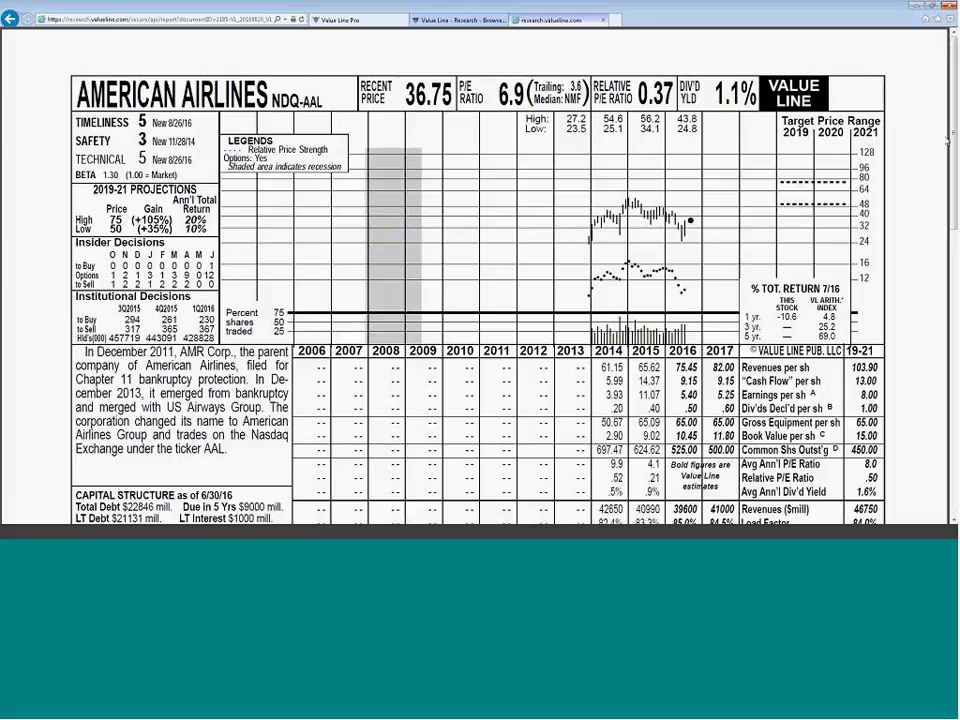
# Examine the full American Airlines PDF report, including its financial tables, business description, analyst commentary and footnotes
pyautogui.scroll(-2, 480, 270)
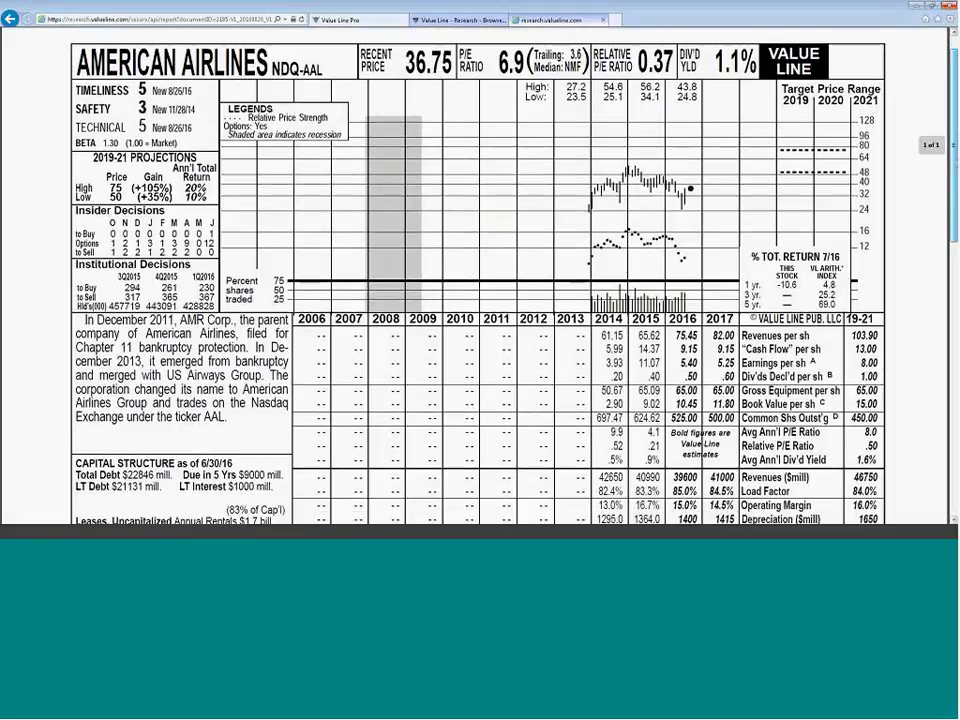
pyautogui.scroll(-4, 480, 270)
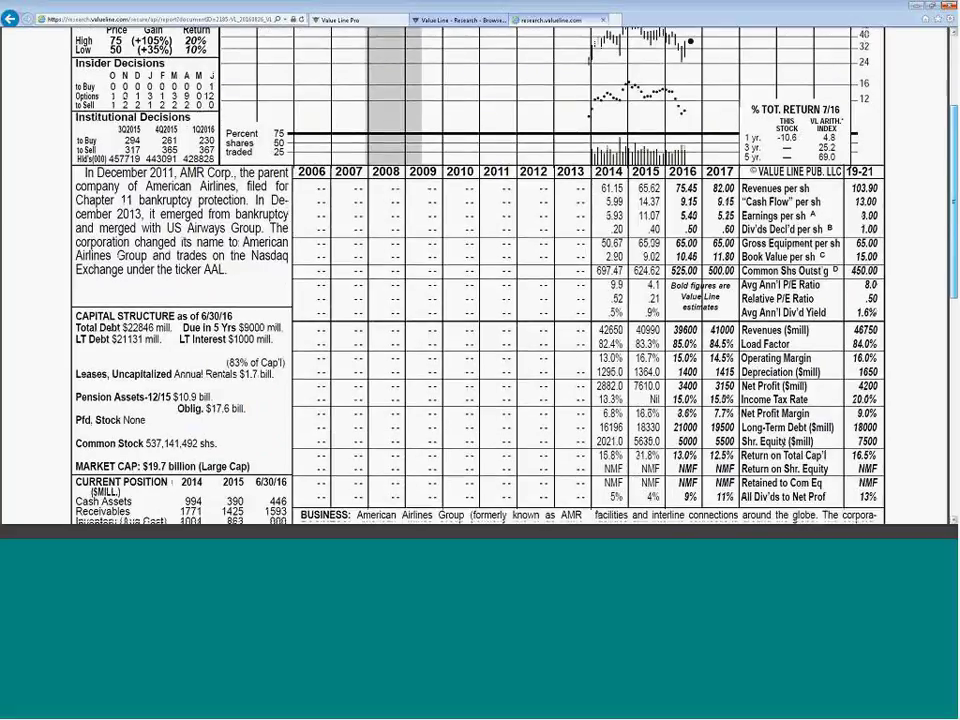
pyautogui.scroll(-4, 480, 270)
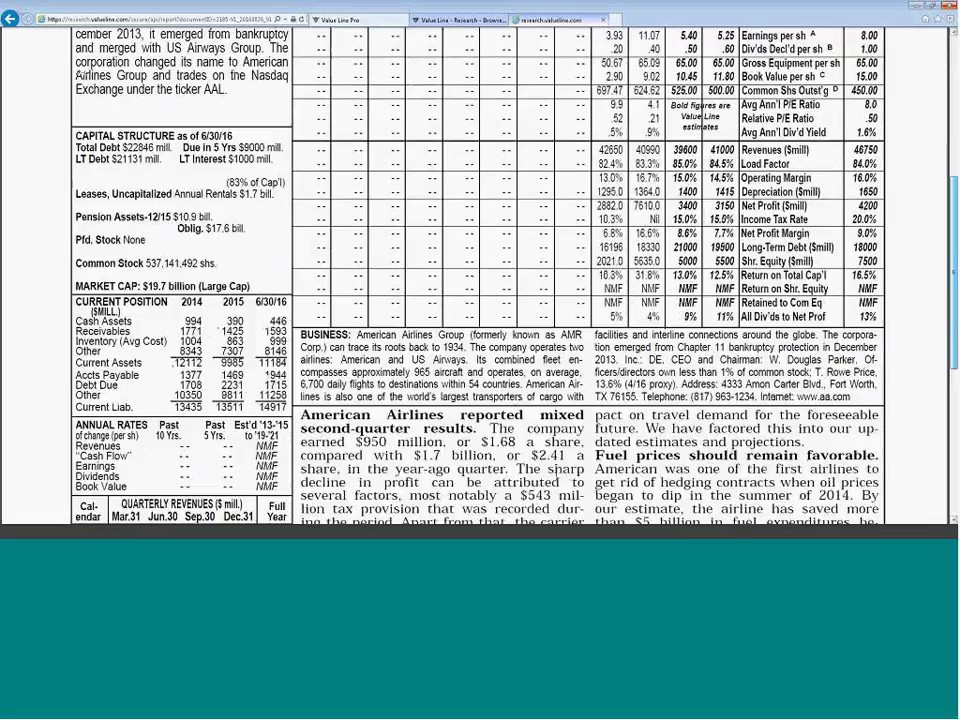
pyautogui.scroll(-3, 480, 270)
pyautogui.scroll(-3, 480, 270)
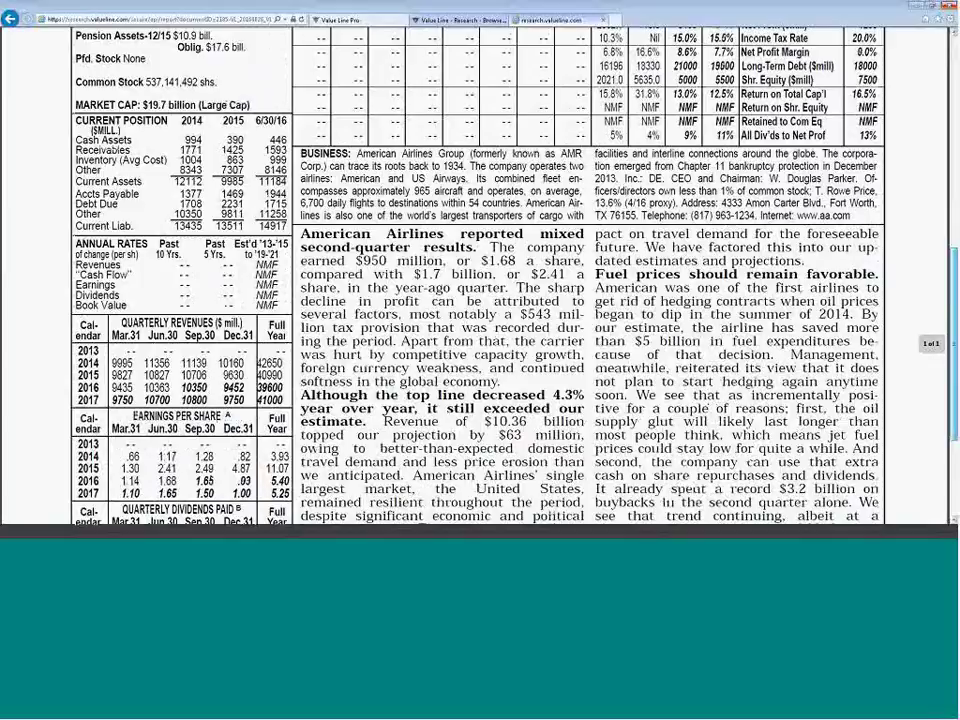
pyautogui.scroll(-4, 480, 270)
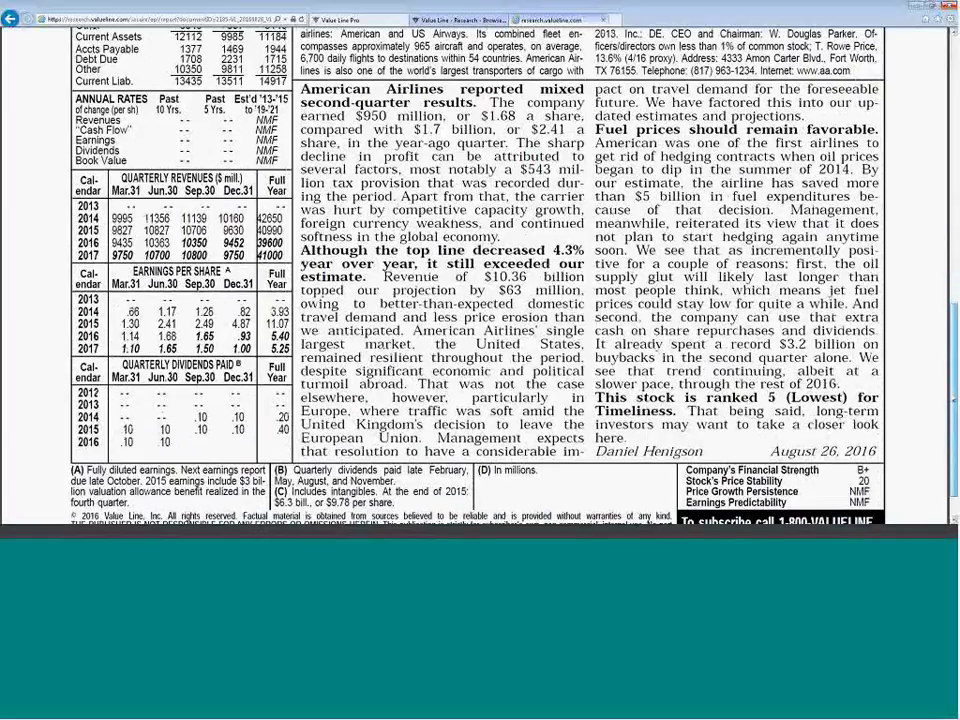
pyautogui.scroll(-2, 480, 270)
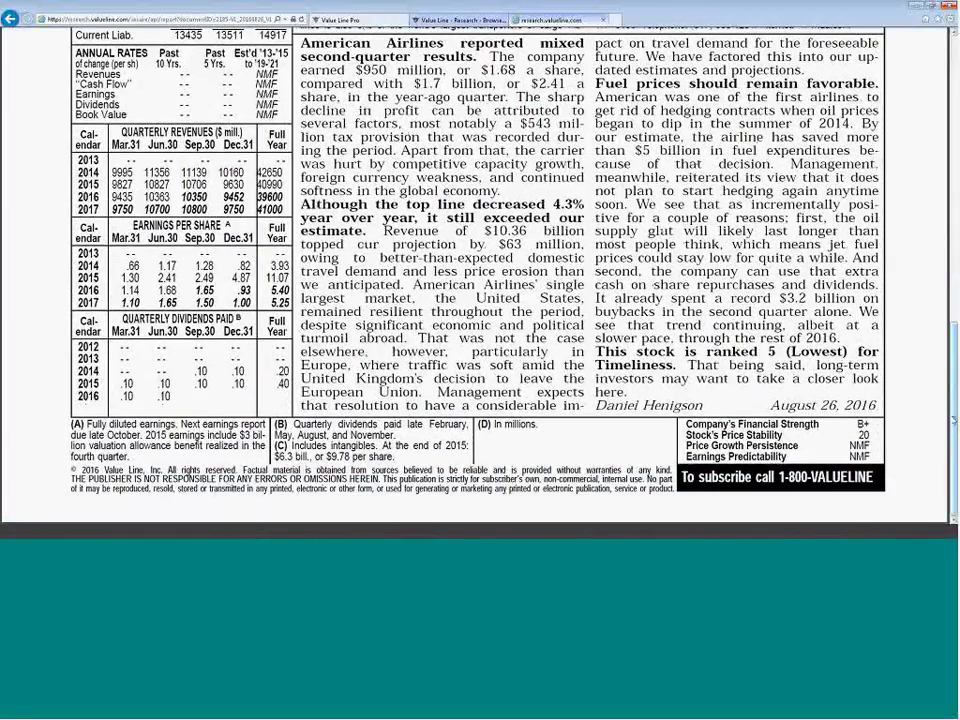
pyautogui.scroll(3, 480, 270)
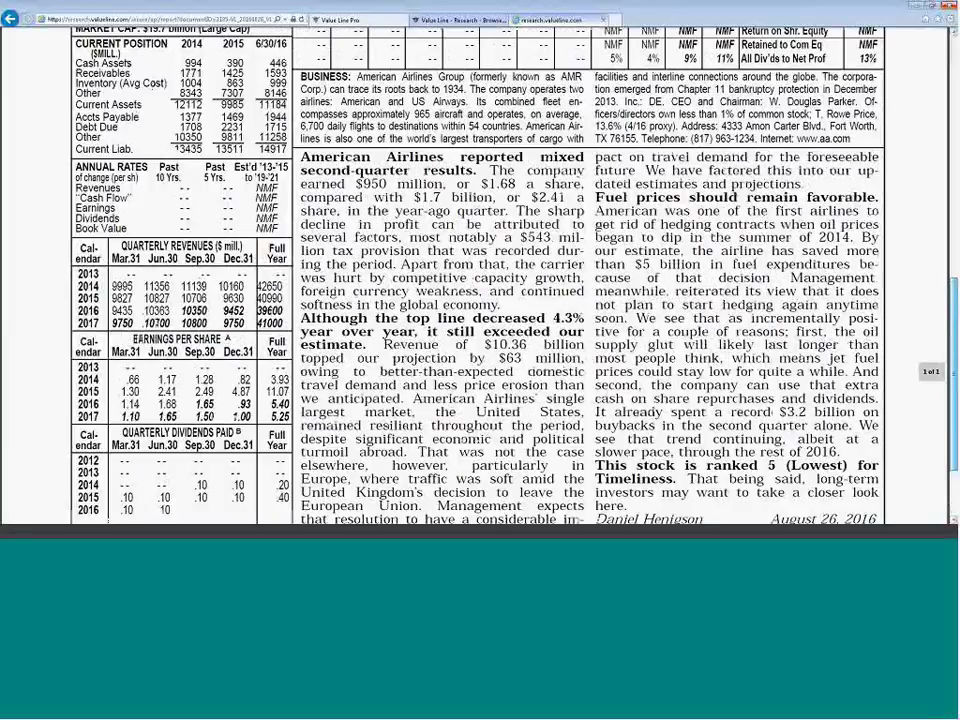
pyautogui.scroll(5, 480, 270)
pyautogui.scroll(8, 398, 229)
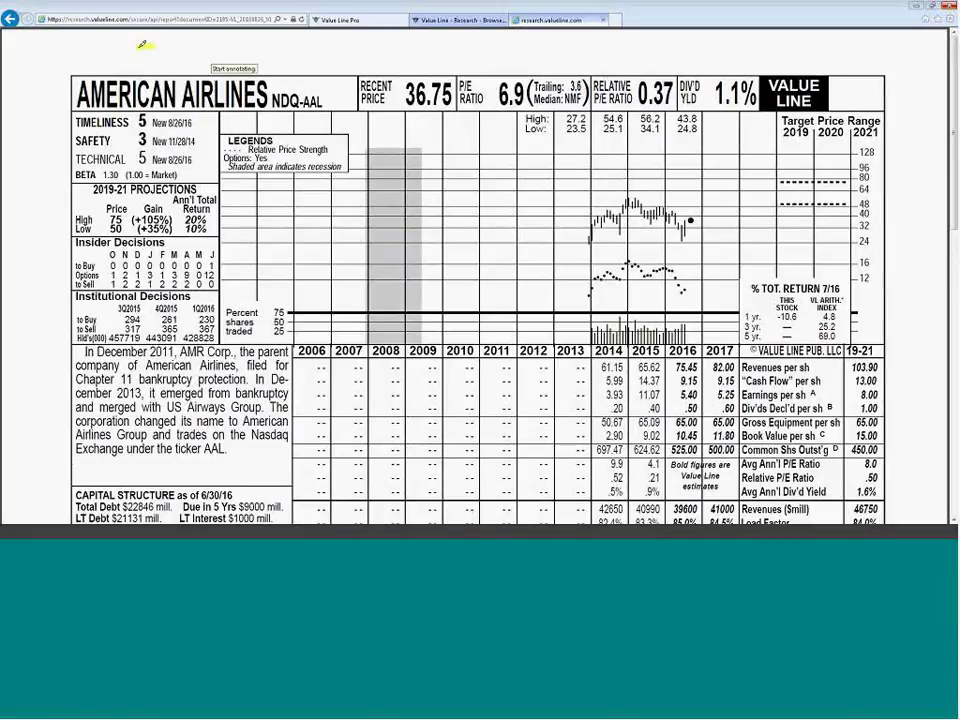
# Circle the PDF report's ranks, the estimate and projection figures and the 2014 to 2015 figures, and point an arrow at the 2009 column
pyautogui.moveTo(155, 45)
pyautogui.mouseDown()
pyautogui.moveTo(72, 113)
pyautogui.moveTo(178, 118)
pyautogui.moveTo(148, 42)
pyautogui.mouseUp()
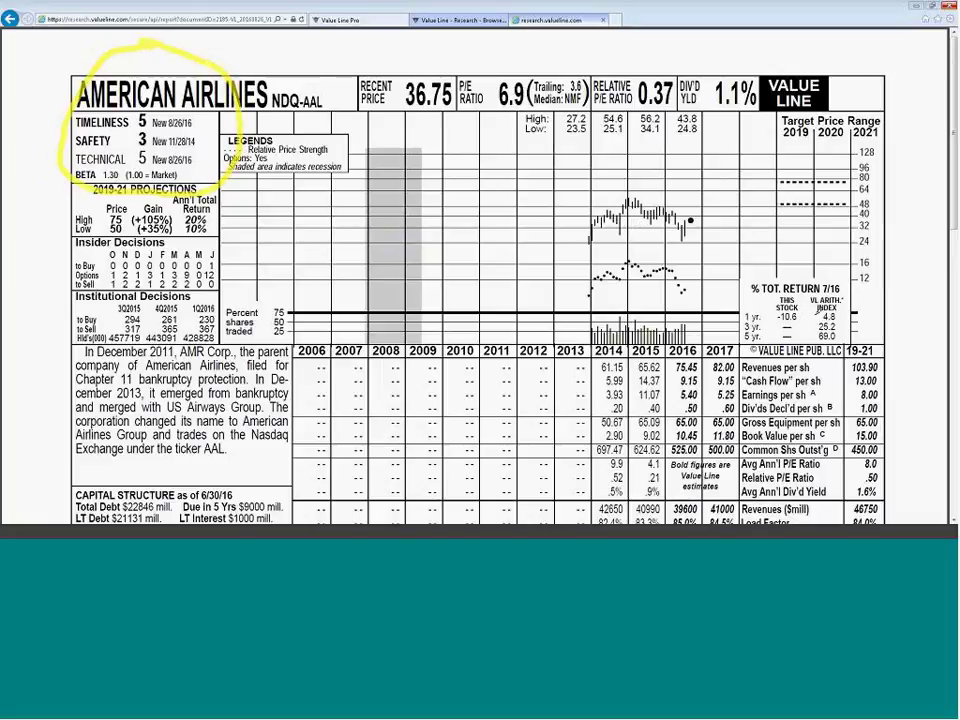
pyautogui.moveTo(665, 335); pyautogui.dragTo(878, 321)
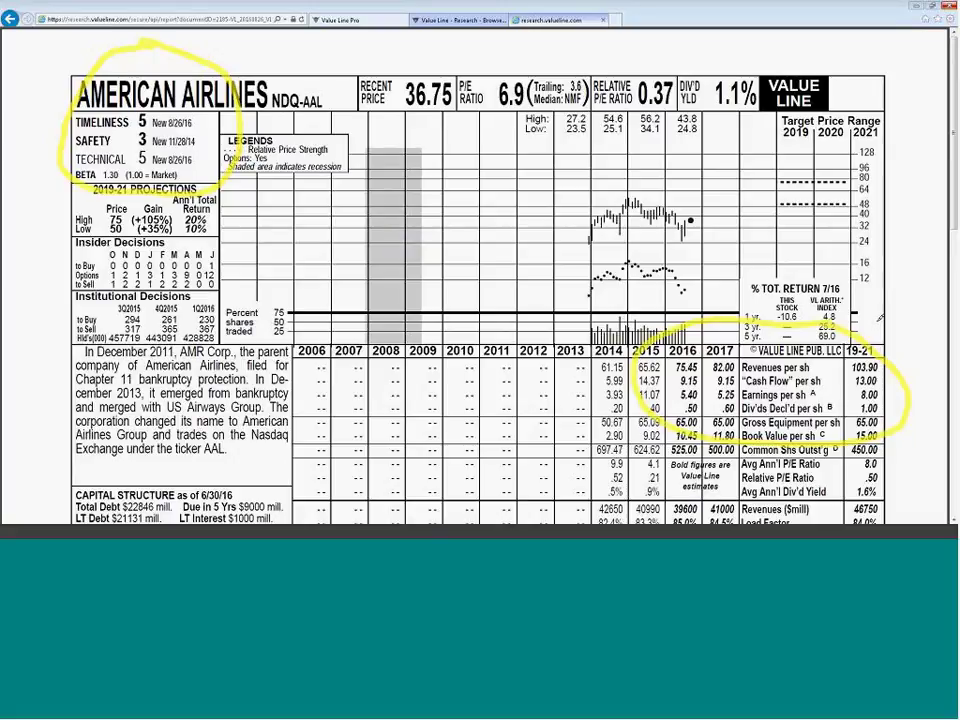
pyautogui.moveTo(607, 370); pyautogui.dragTo(698, 376)
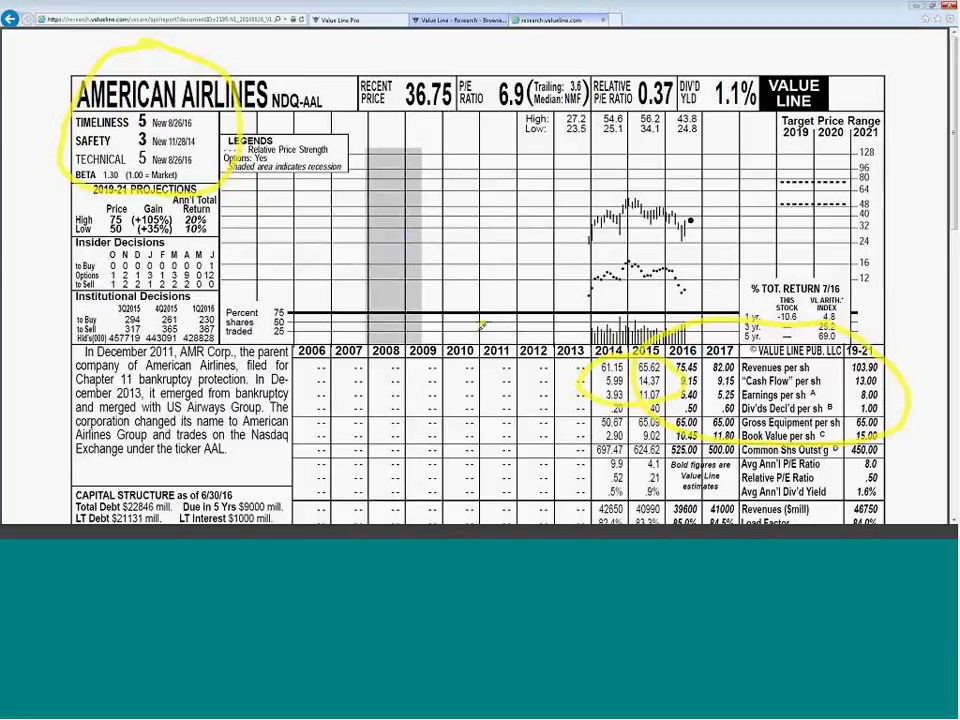
pyautogui.moveTo(484, 322); pyautogui.dragTo(432, 390)
pyautogui.moveTo(500, 383); pyautogui.dragTo(434, 392)
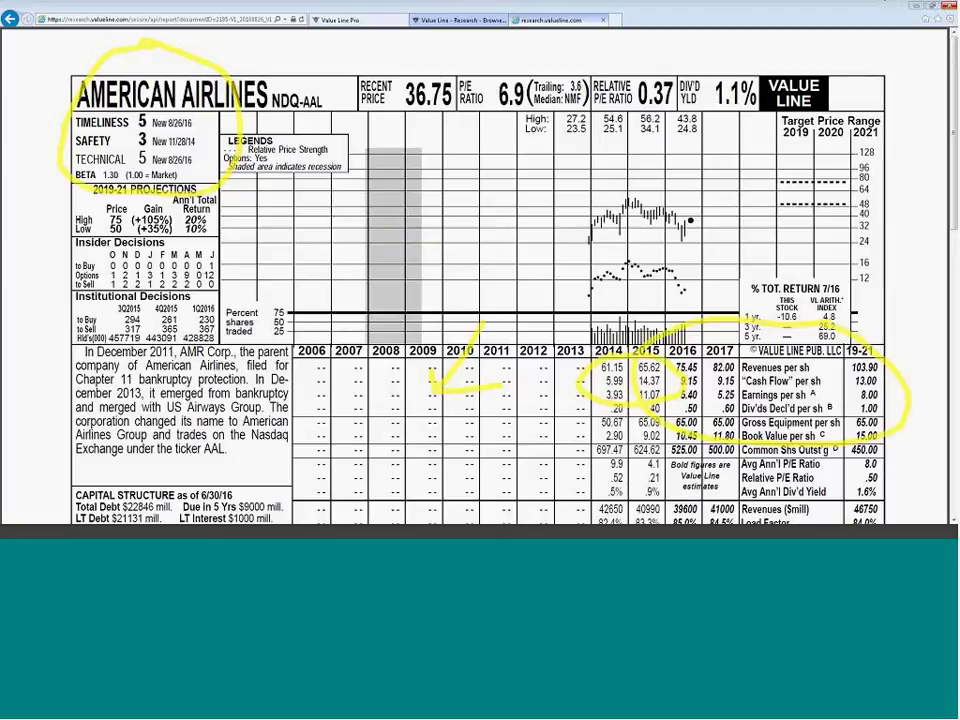
# Return to the American Airlines online report and temporarily circle PDF Reports
pyautogui.click(456, 19)
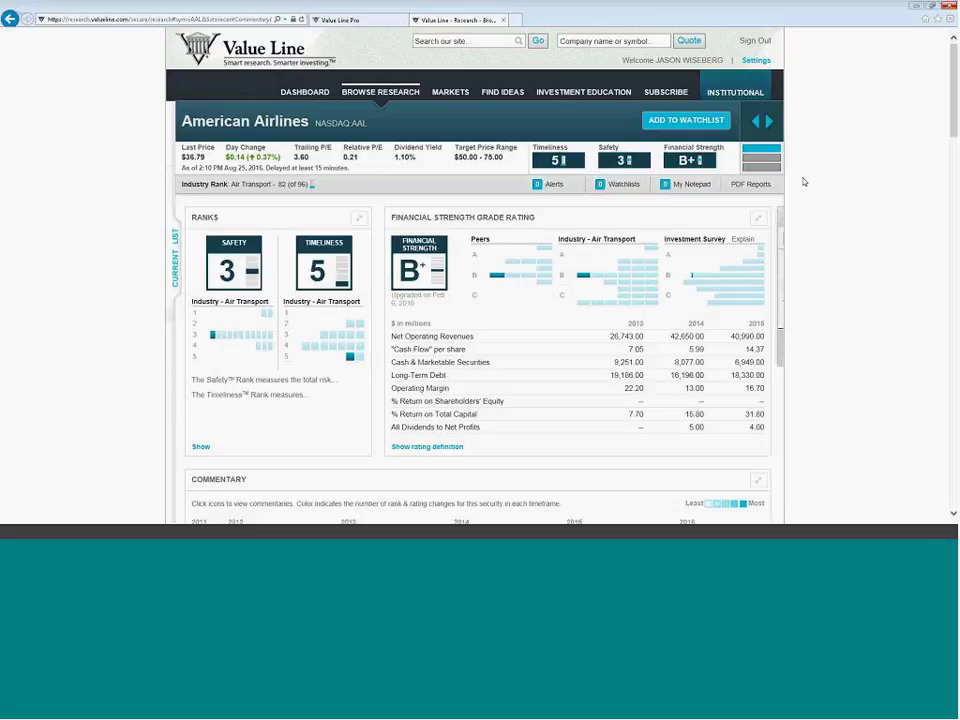
pyautogui.moveTo(804, 182); pyautogui.dragTo(787, 157)
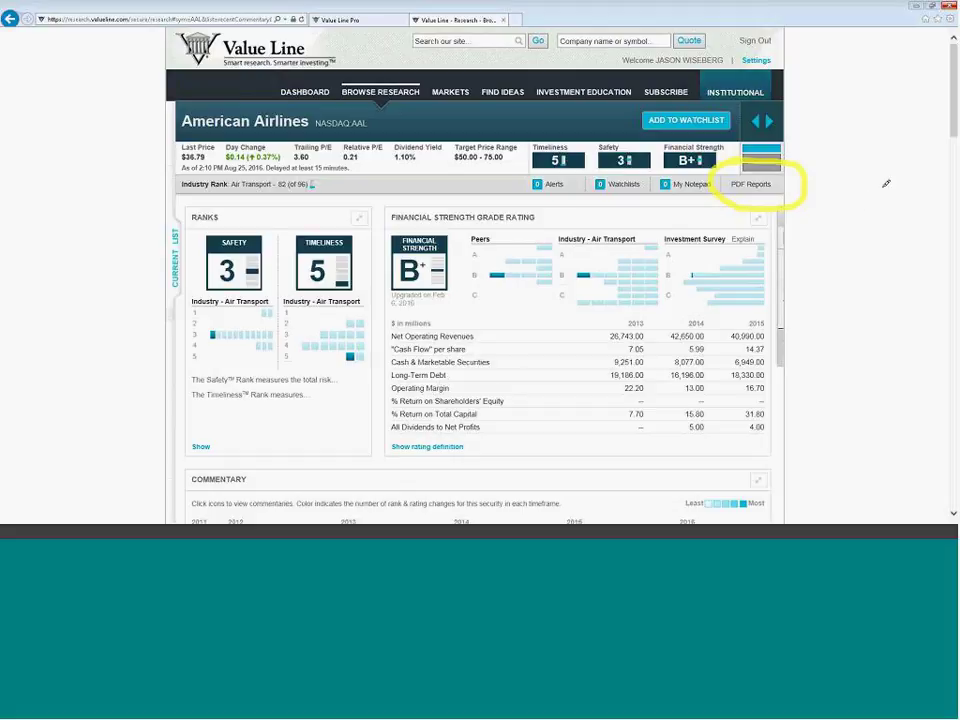
pyautogui.press('Escape')
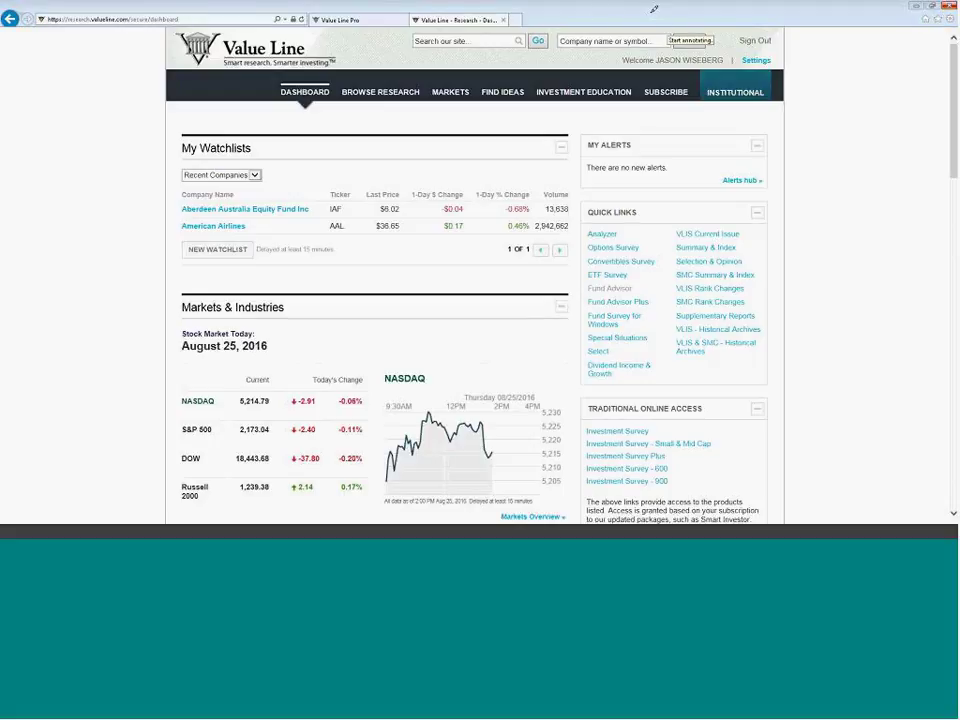
# Temporarily circle the dashboard's company quote search, and use it to look up "aapl" and open the Apple Inc. report
pyautogui.moveTo(633, 8)
pyautogui.mouseDown()
pyautogui.moveTo(531, 25)
pyautogui.moveTo(705, 13)
pyautogui.mouseUp()
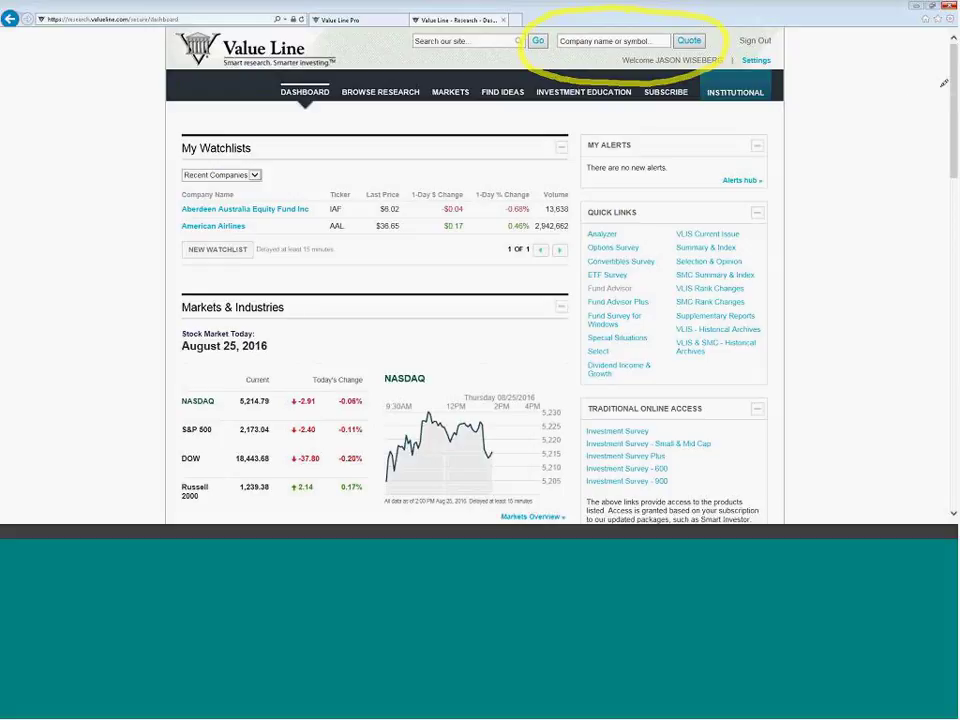
pyautogui.press('Escape')
pyautogui.click(564, 40)
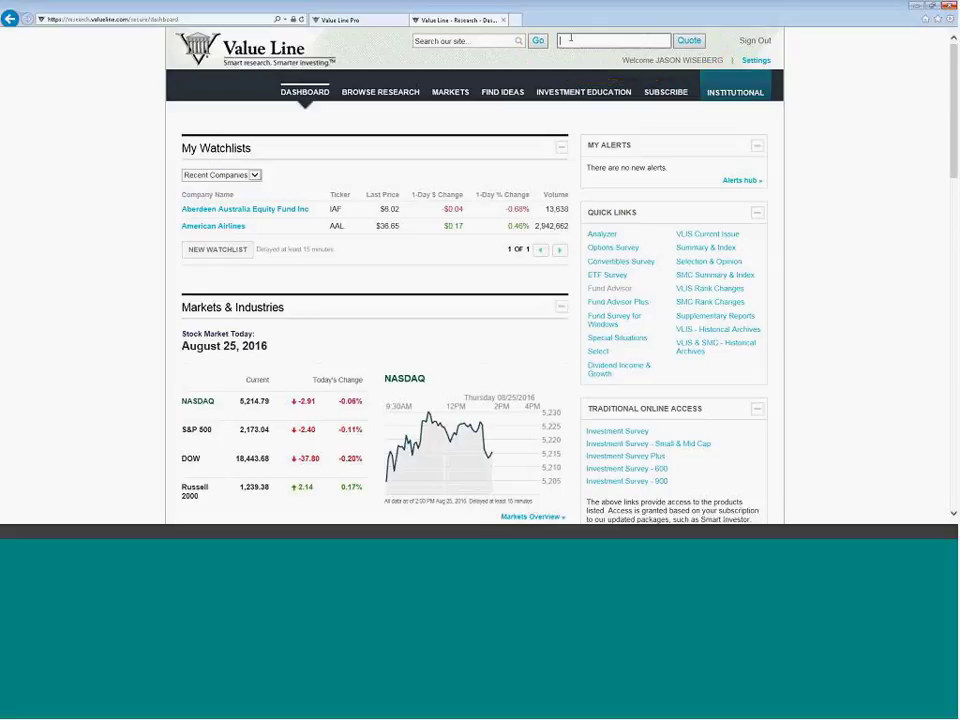
pyautogui.write('aapl')
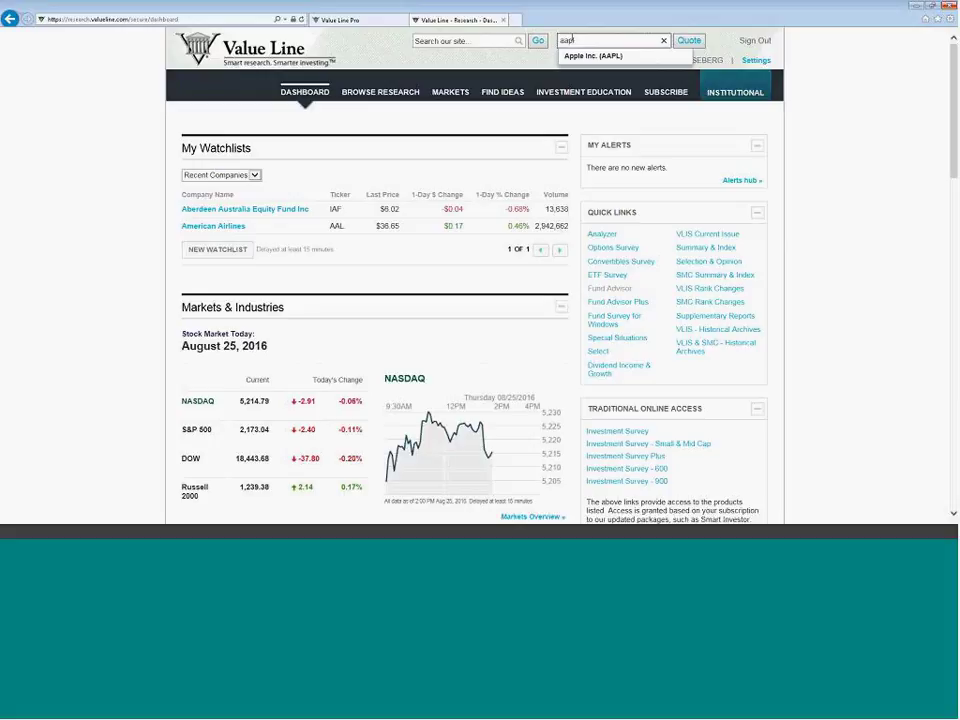
pyautogui.click(593, 57)
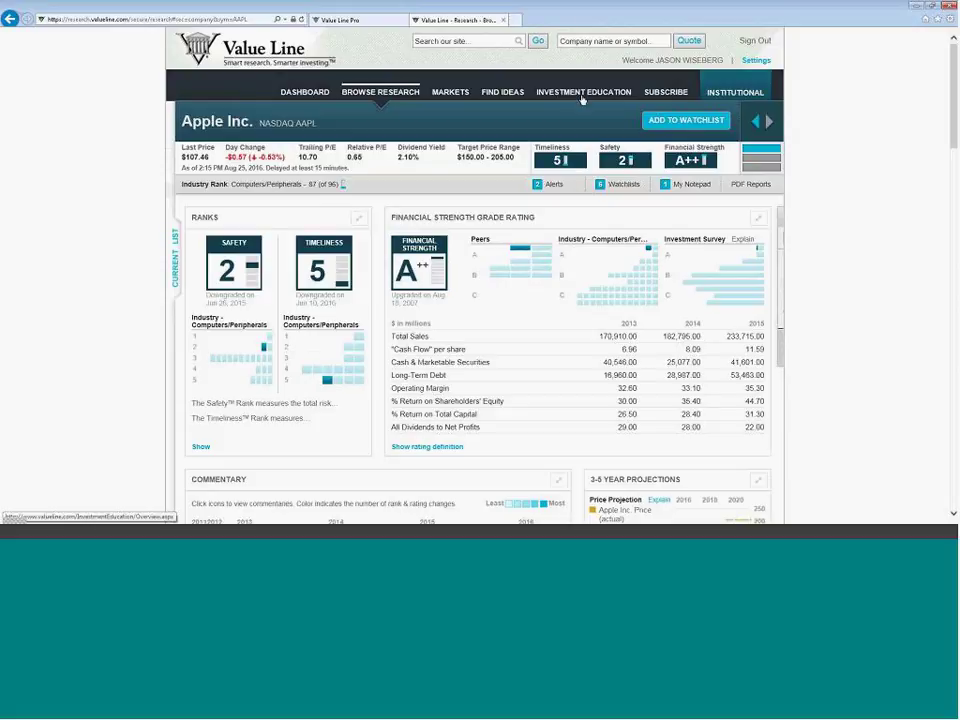
pyautogui.scroll(-2, 848, 275)
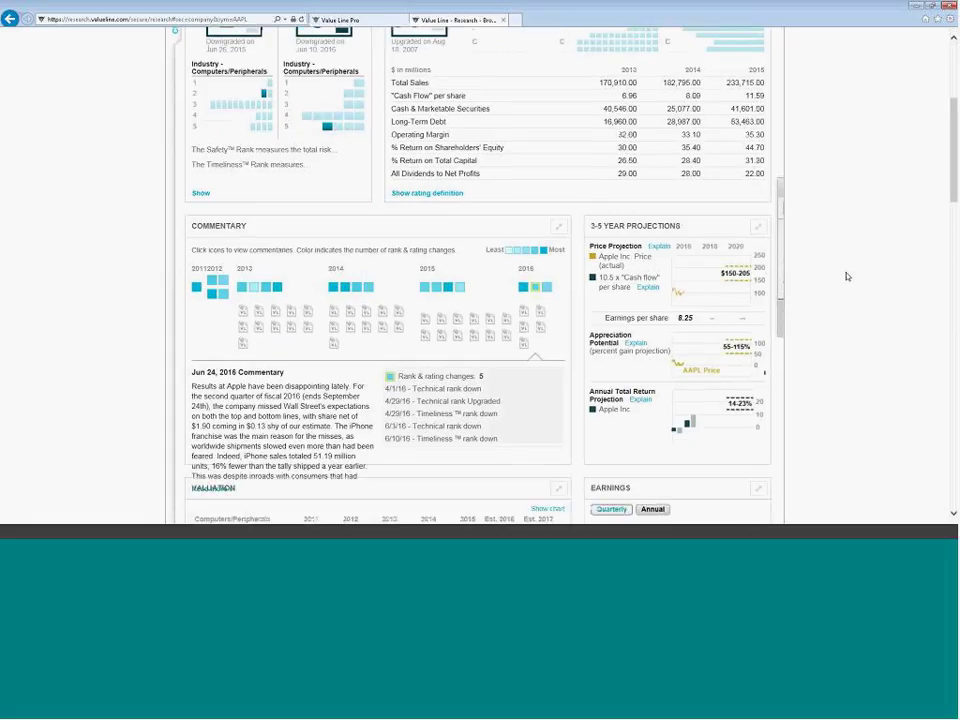
pyautogui.scroll(2, 847, 276)
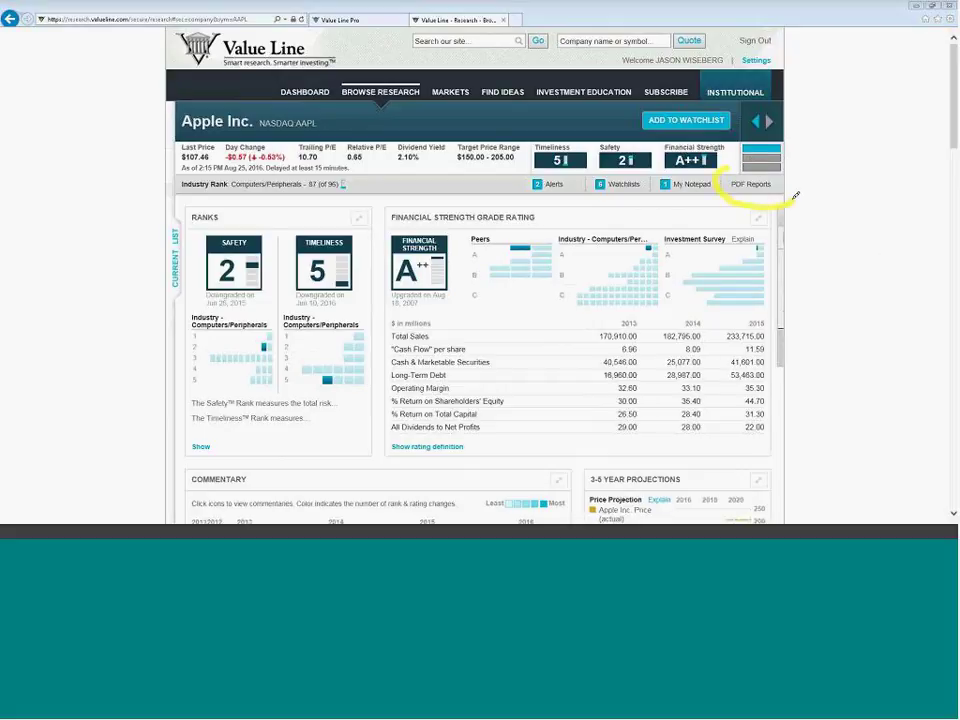
# Temporarily circle PDF Reports and the company quote search on the Apple Inc. report
pyautogui.moveTo(797, 196); pyautogui.dragTo(725, 171)
pyautogui.moveTo(655, 15)
pyautogui.mouseDown()
pyautogui.moveTo(580, 20)
pyautogui.moveTo(700, 22)
pyautogui.mouseUp()
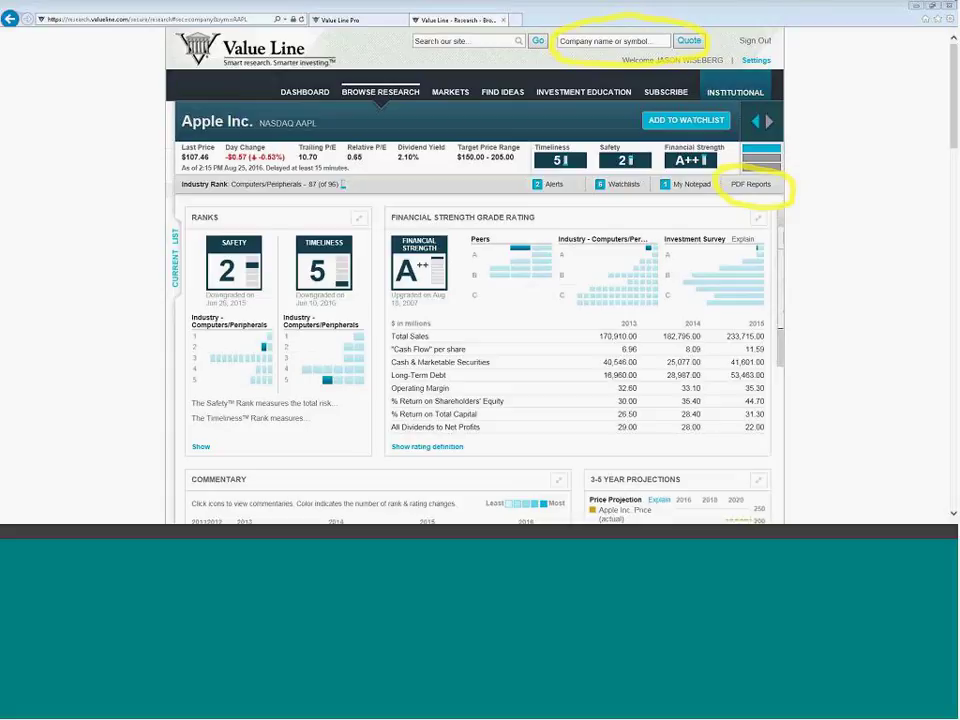
# Open the current list of recent companies, preview Apple Inc.'s summary and return to its report
pyautogui.click(174, 265)
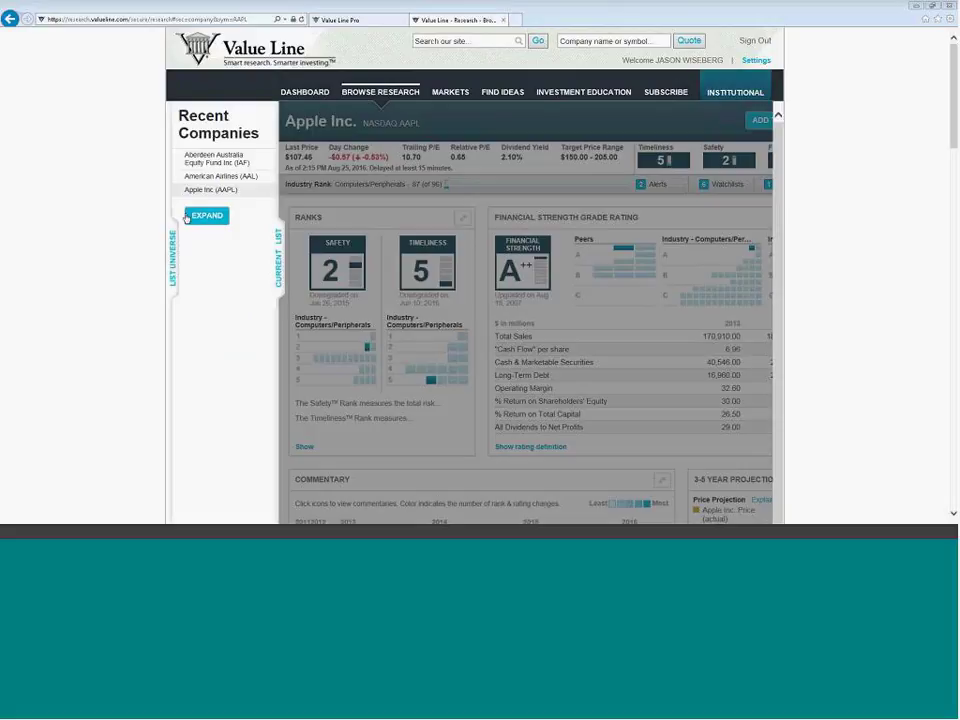
pyautogui.moveTo(249, 171)
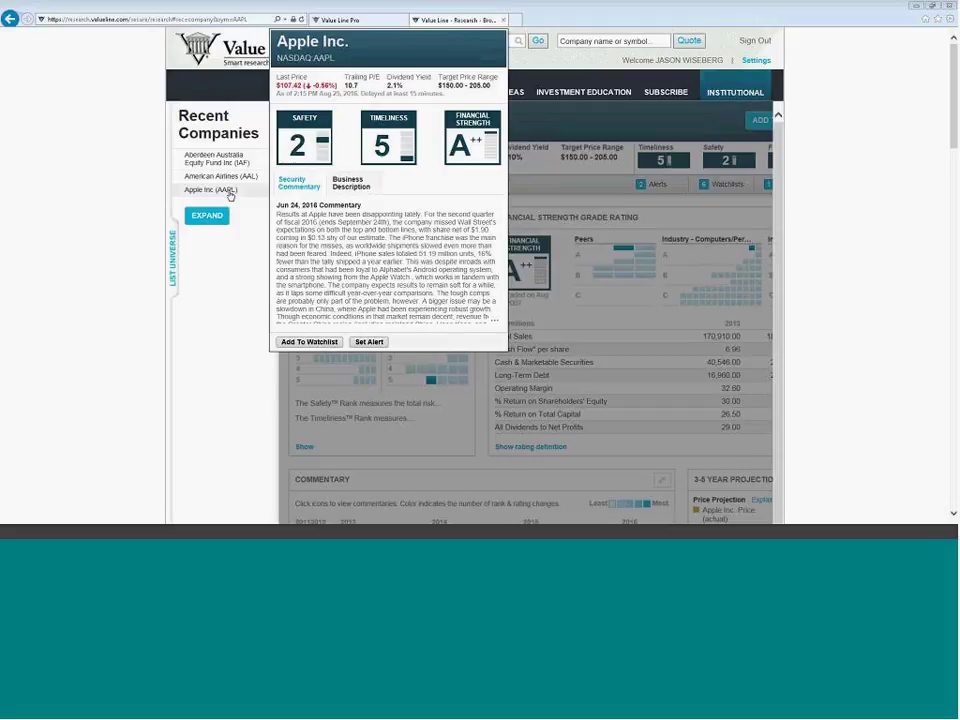
pyautogui.click(231, 192)
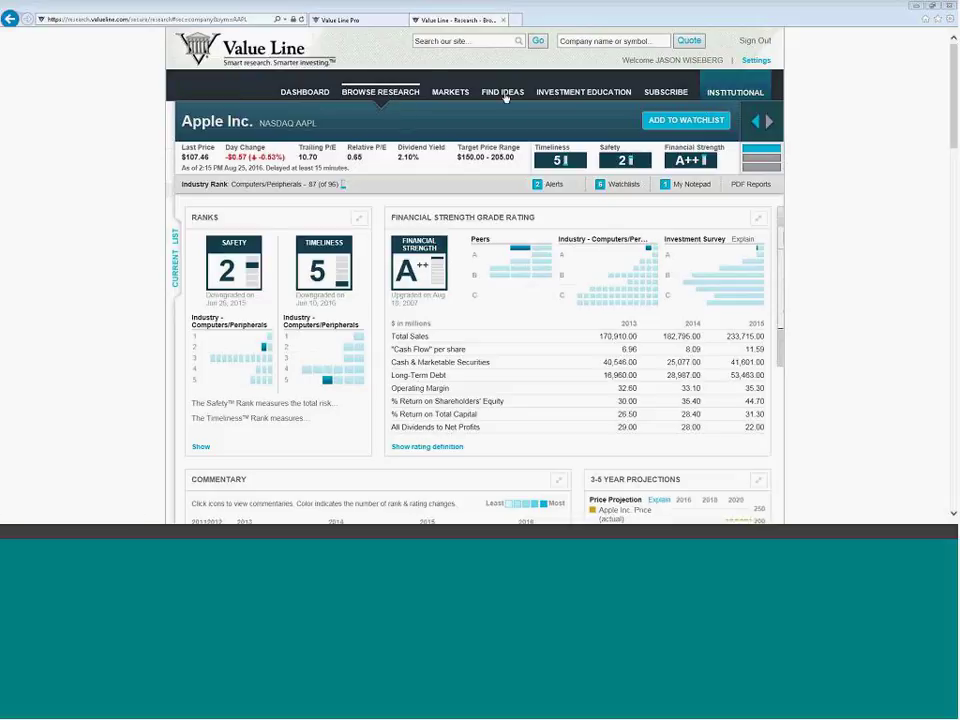
# Temporarily circle Browse Research, open its List Universe page, and circle the Recently Searched companies
pyautogui.moveTo(372, 72)
pyautogui.mouseDown()
pyautogui.moveTo(336, 88)
pyautogui.moveTo(426, 100)
pyautogui.moveTo(383, 74)
pyautogui.mouseUp()
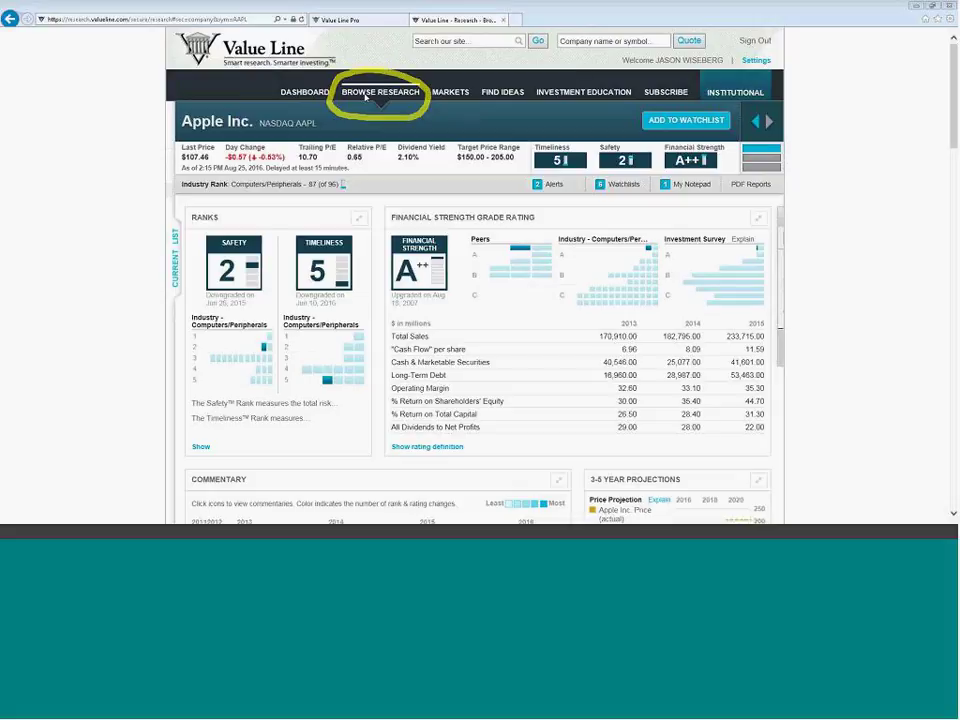
pyautogui.press('Escape')
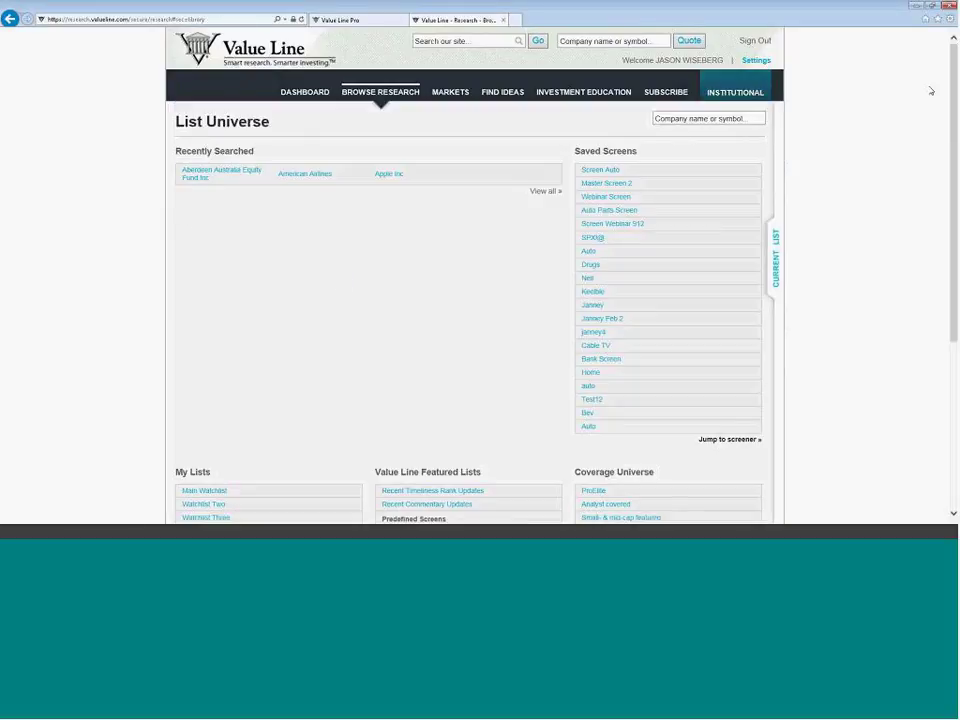
pyautogui.moveTo(240, 133)
pyautogui.mouseDown()
pyautogui.moveTo(178, 200)
pyautogui.moveTo(348, 206)
pyautogui.moveTo(431, 182)
pyautogui.moveTo(216, 148)
pyautogui.mouseUp()
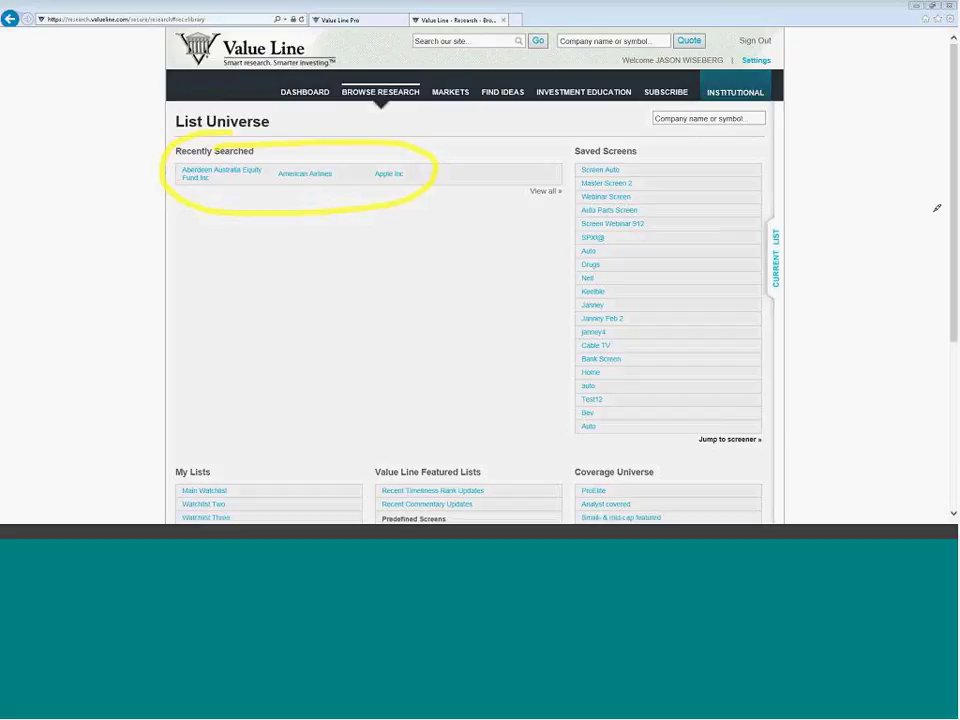
# Temporarily circle the Value Line Featured Lists and Coverage Universe sections, and mark ProElite, Analyst covered and Small- & mid-cap featured
pyautogui.moveTo(949, 240); pyautogui.dragTo(948, 305)
pyautogui.scroll(-1, 955, 298)
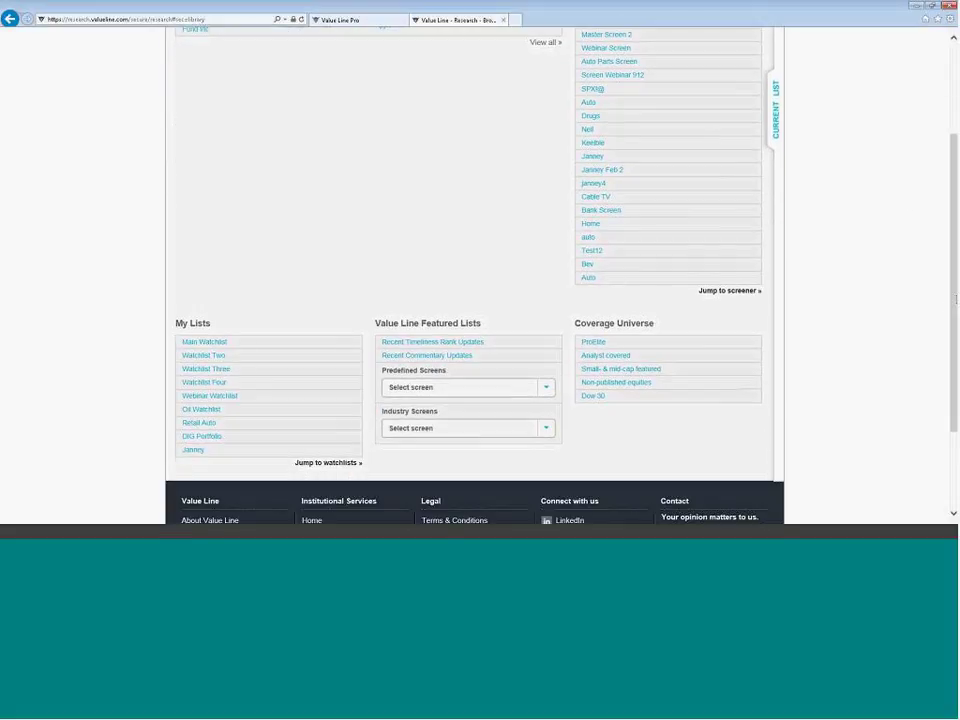
pyautogui.moveTo(416, 299)
pyautogui.mouseDown()
pyautogui.moveTo(345, 368)
pyautogui.moveTo(388, 454)
pyautogui.moveTo(716, 437)
pyautogui.moveTo(690, 309)
pyautogui.moveTo(417, 299)
pyautogui.mouseUp()
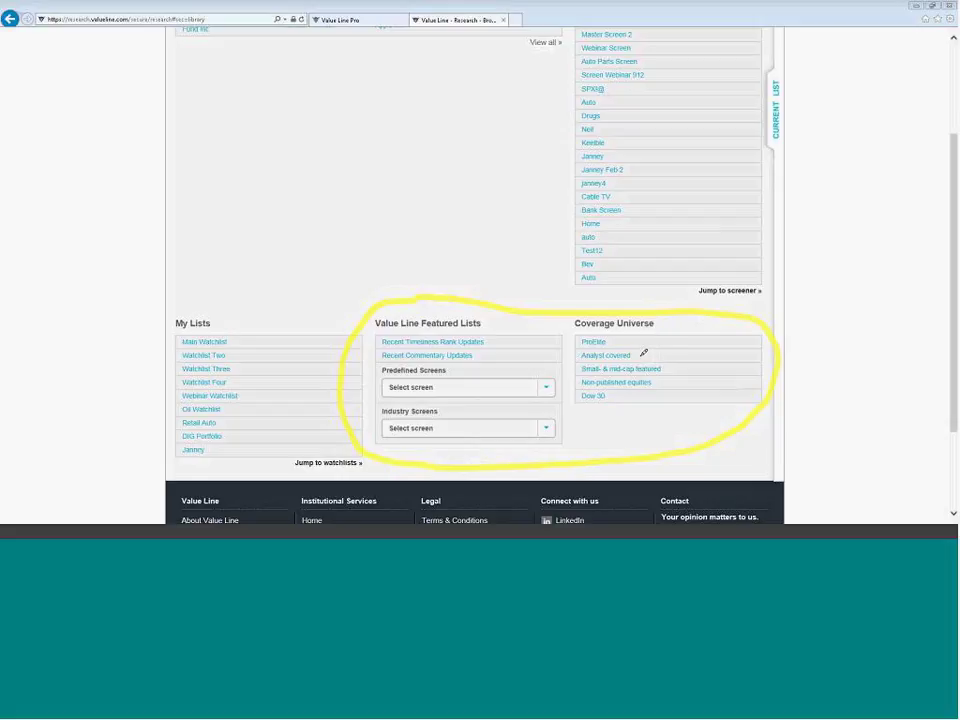
pyautogui.moveTo(636, 357); pyautogui.dragTo(651, 348)
pyautogui.moveTo(667, 372); pyautogui.dragTo(688, 361)
pyautogui.moveTo(604, 337); pyautogui.dragTo(613, 336)
pyautogui.press('Escape')
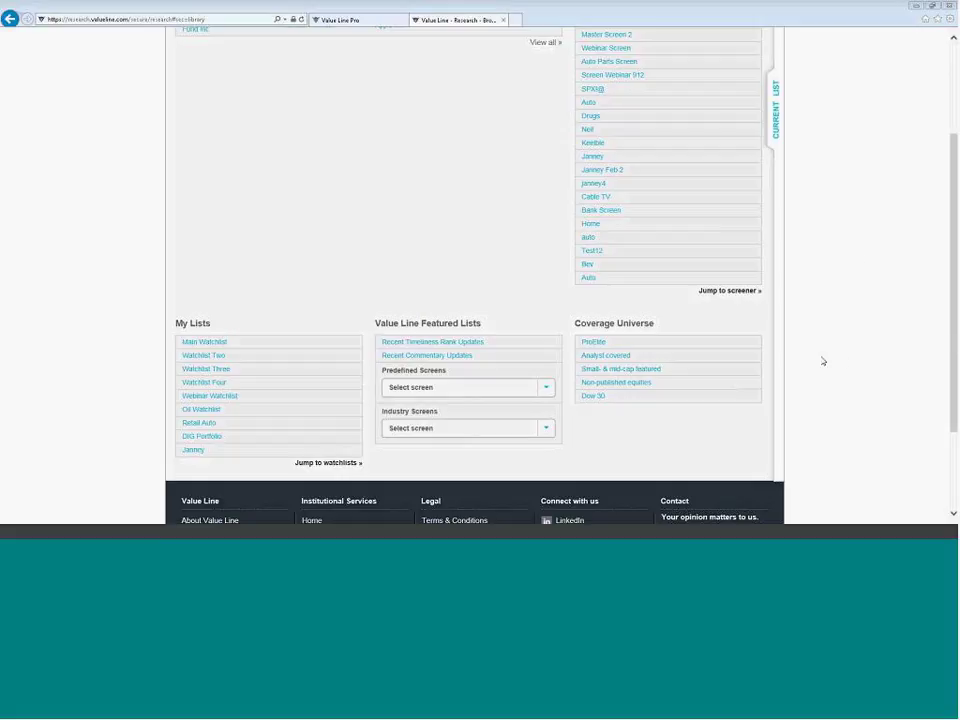
# Open the Analyst covered list, display 500 companies per page, and look through its entries
pyautogui.click(619, 360)
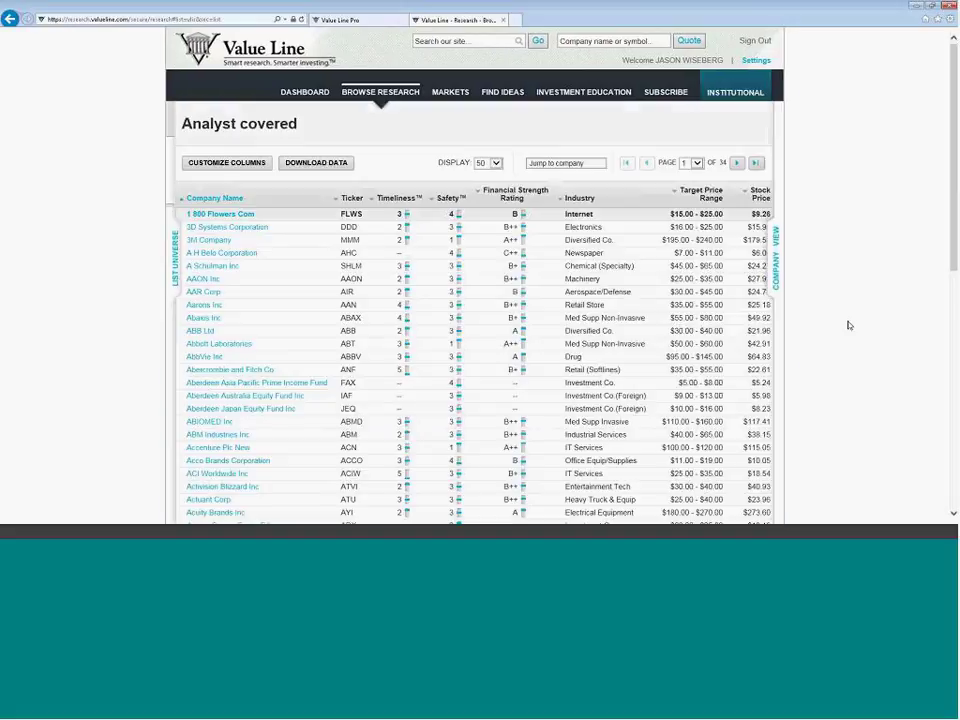
pyautogui.click(494, 163)
pyautogui.click(485, 189)
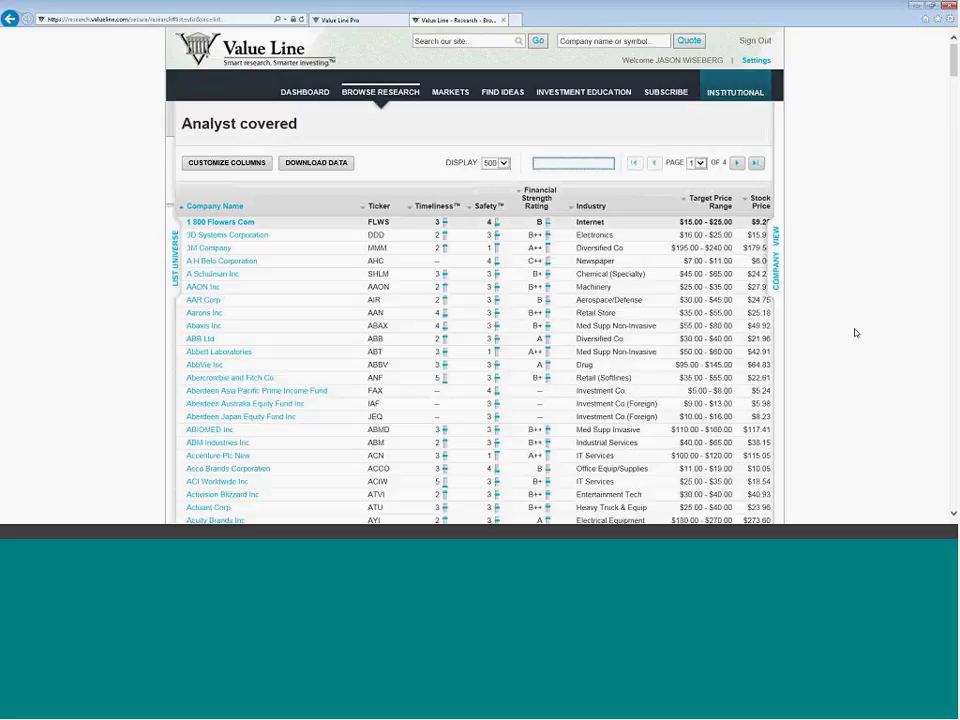
pyautogui.scroll(-5, 855, 333)
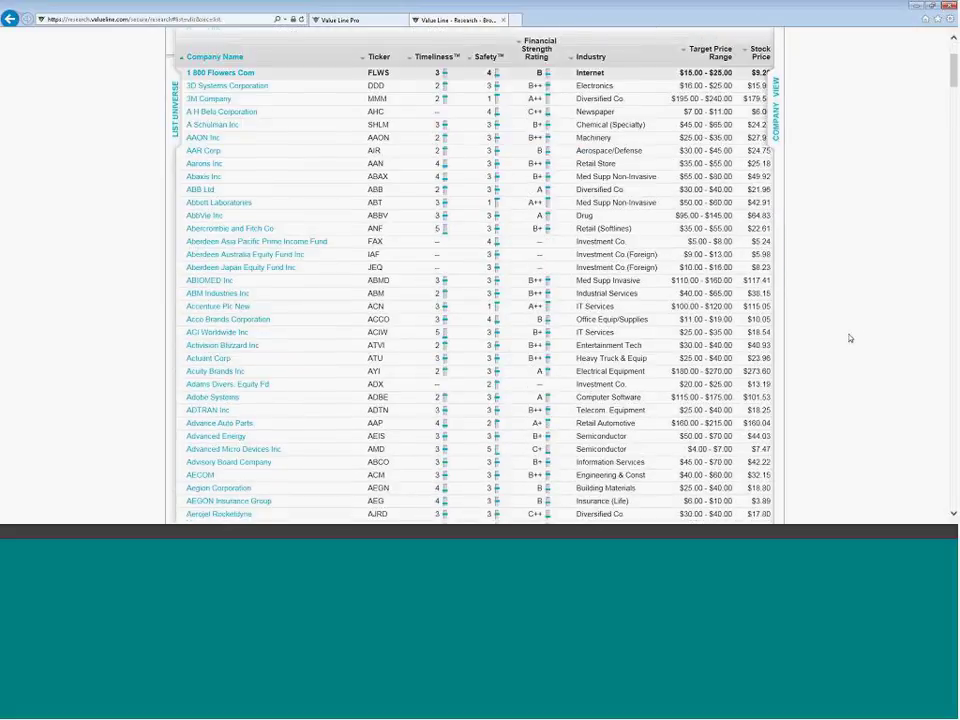
pyautogui.scroll(-3, 840, 343)
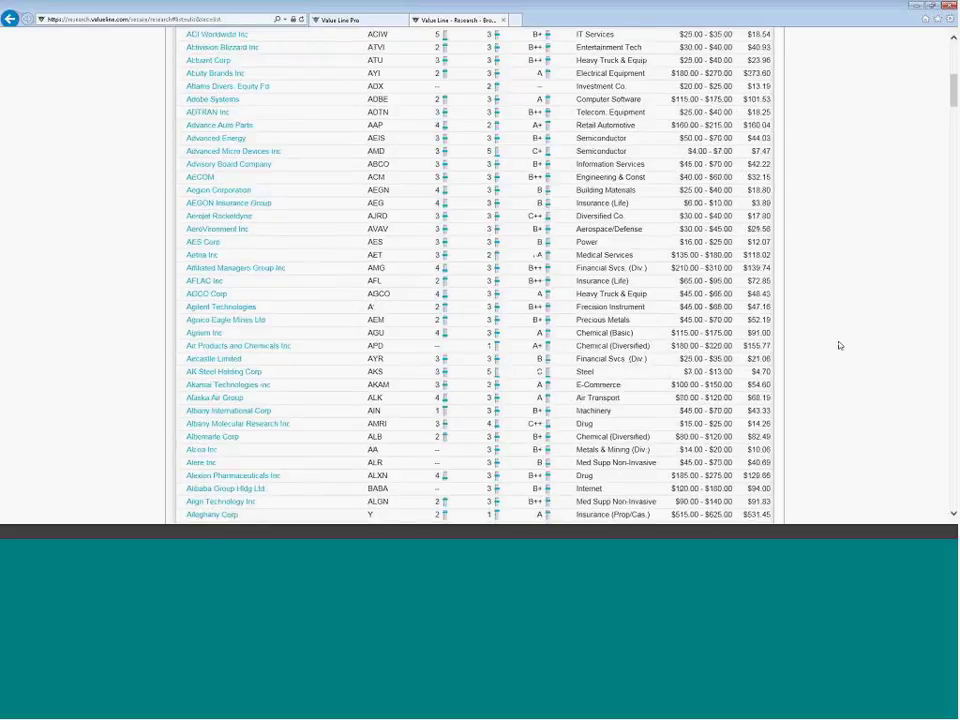
pyautogui.scroll(8, 840, 344)
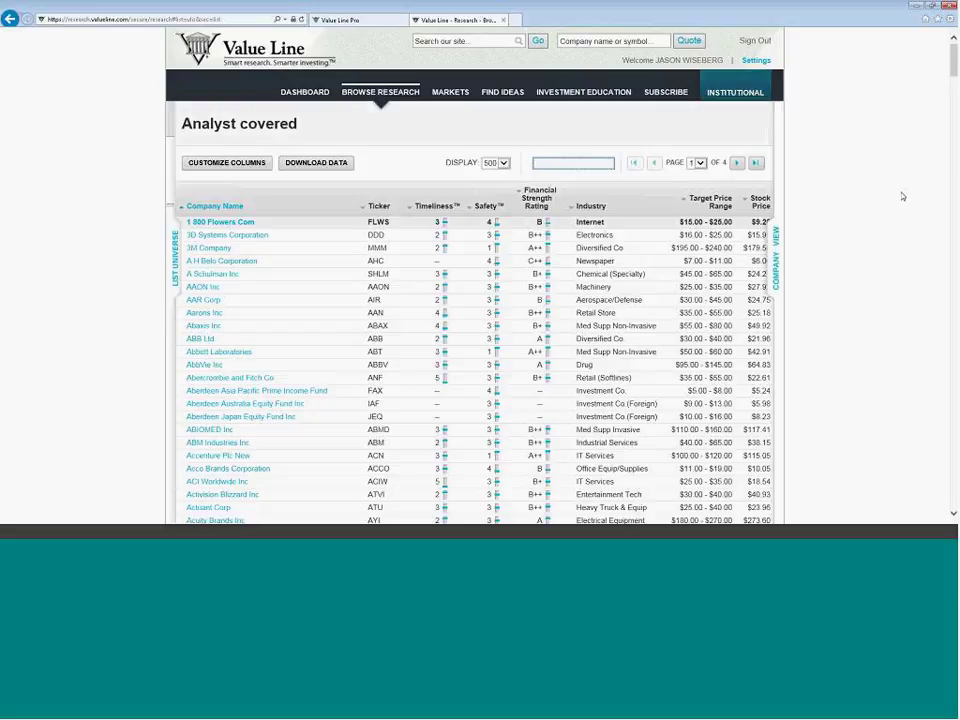
# Temporarily circle Find Ideas and its Screener link while opening each, ending on the Stock Screener
pyautogui.moveTo(483, 77)
pyautogui.mouseDown()
pyautogui.moveTo(476, 108)
pyautogui.moveTo(543, 96)
pyautogui.moveTo(515, 71)
pyautogui.moveTo(523, 68)
pyautogui.mouseUp()
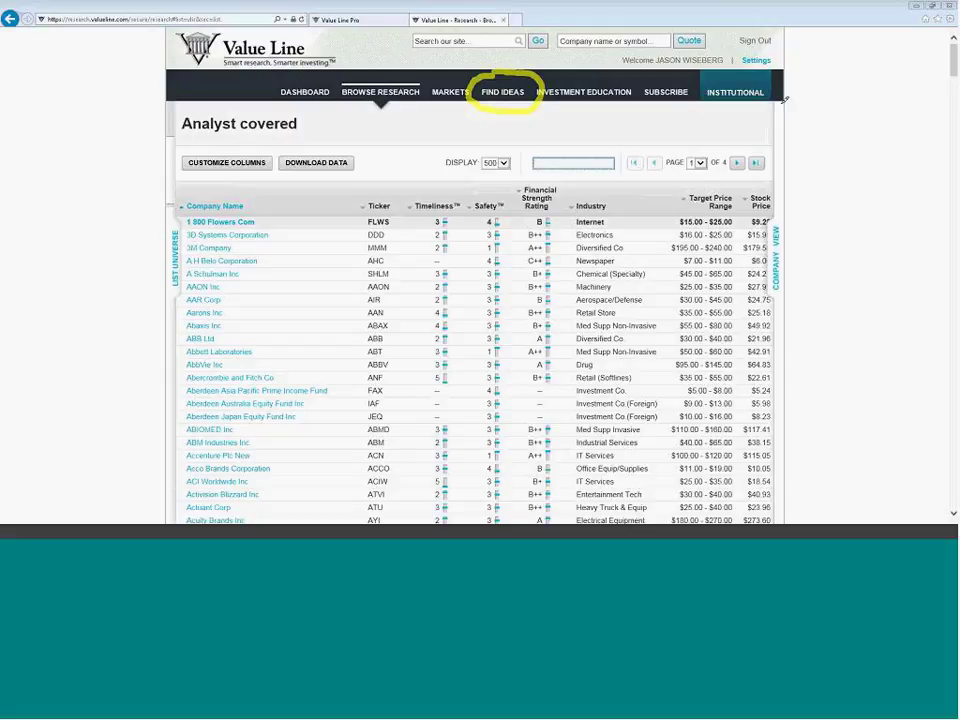
pyautogui.click(502, 91)
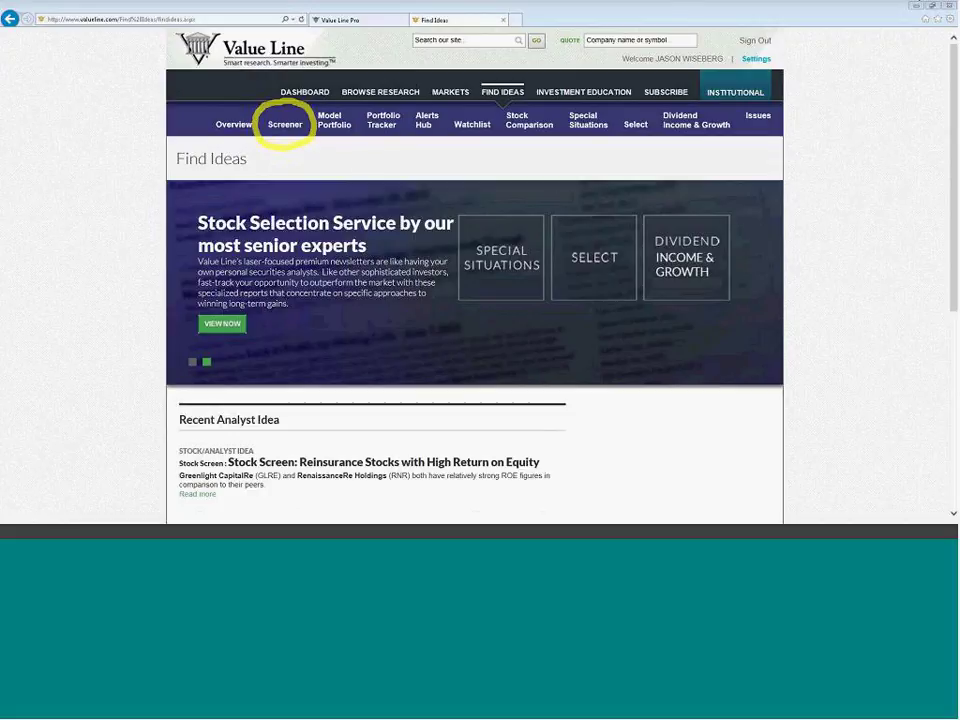
pyautogui.click(285, 124)
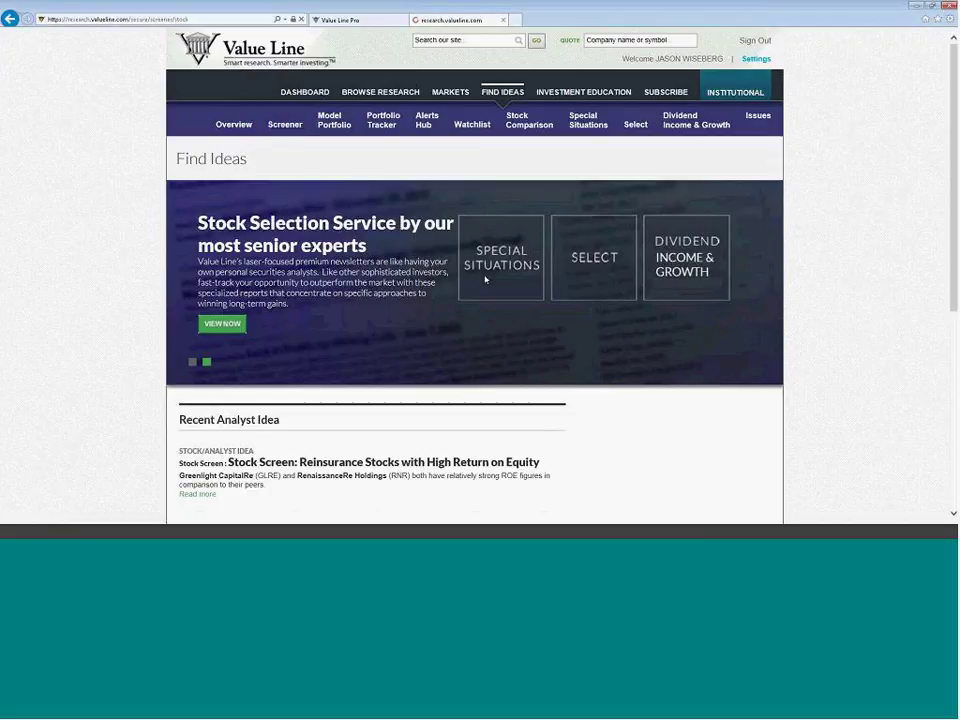
pyautogui.scroll(-1, 399, 287)
pyautogui.scroll(1, 398, 289)
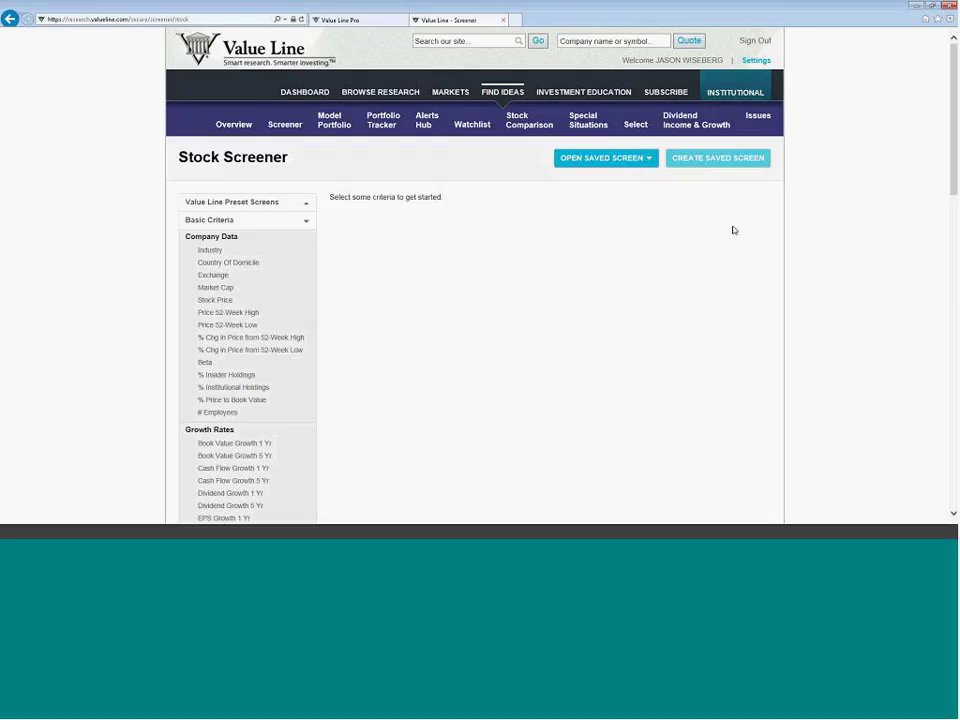
# Temporarily circle the screener's criteria list, its Ranks & Ratings group and the categories from Annual Ratios to Earnings Per Share
pyautogui.moveTo(265, 172)
pyautogui.mouseDown()
pyautogui.moveTo(144, 264)
pyautogui.moveTo(122, 349)
pyautogui.moveTo(243, 472)
pyautogui.moveTo(356, 414)
pyautogui.moveTo(366, 234)
pyautogui.moveTo(315, 180)
pyautogui.moveTo(270, 193)
pyautogui.mouseUp()
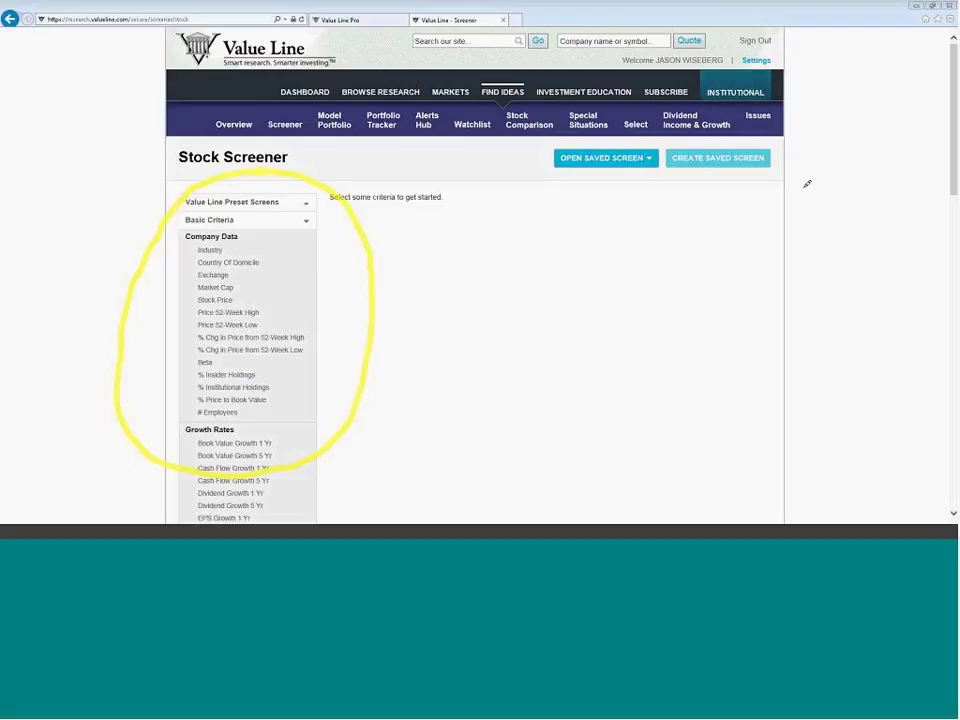
pyautogui.press('Escape')
pyautogui.moveTo(950, 127); pyautogui.dragTo(923, 368)
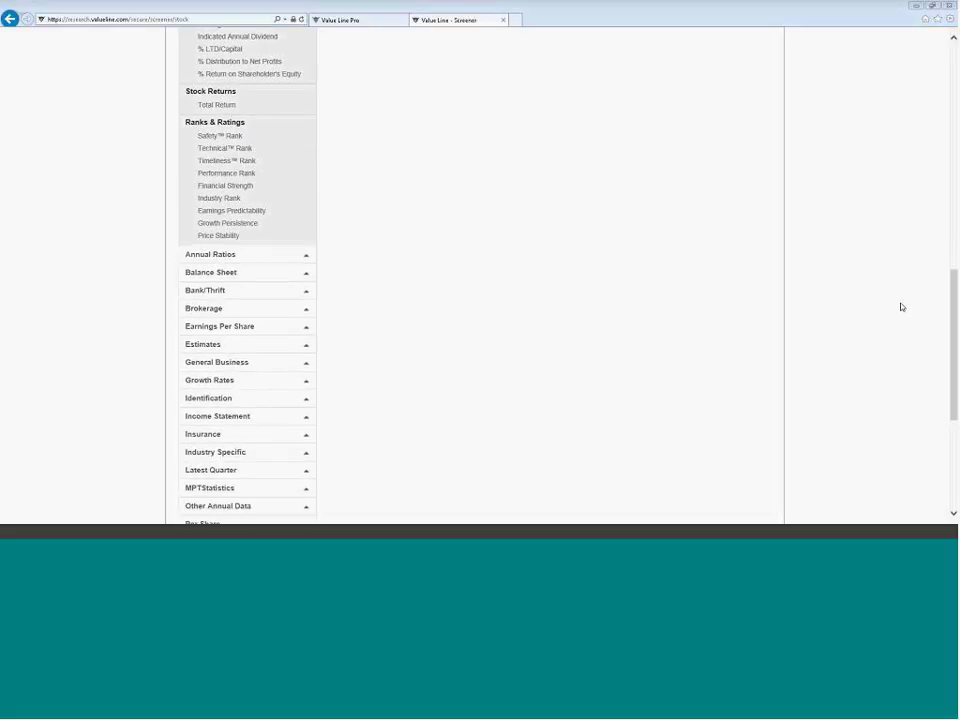
pyautogui.moveTo(170, 255)
pyautogui.mouseDown()
pyautogui.moveTo(144, 275)
pyautogui.moveTo(317, 304)
pyautogui.moveTo(214, 249)
pyautogui.mouseUp()
pyautogui.moveTo(264, 108)
pyautogui.mouseDown()
pyautogui.moveTo(154, 133)
pyautogui.moveTo(152, 197)
pyautogui.moveTo(313, 227)
pyautogui.moveTo(251, 106)
pyautogui.mouseUp()
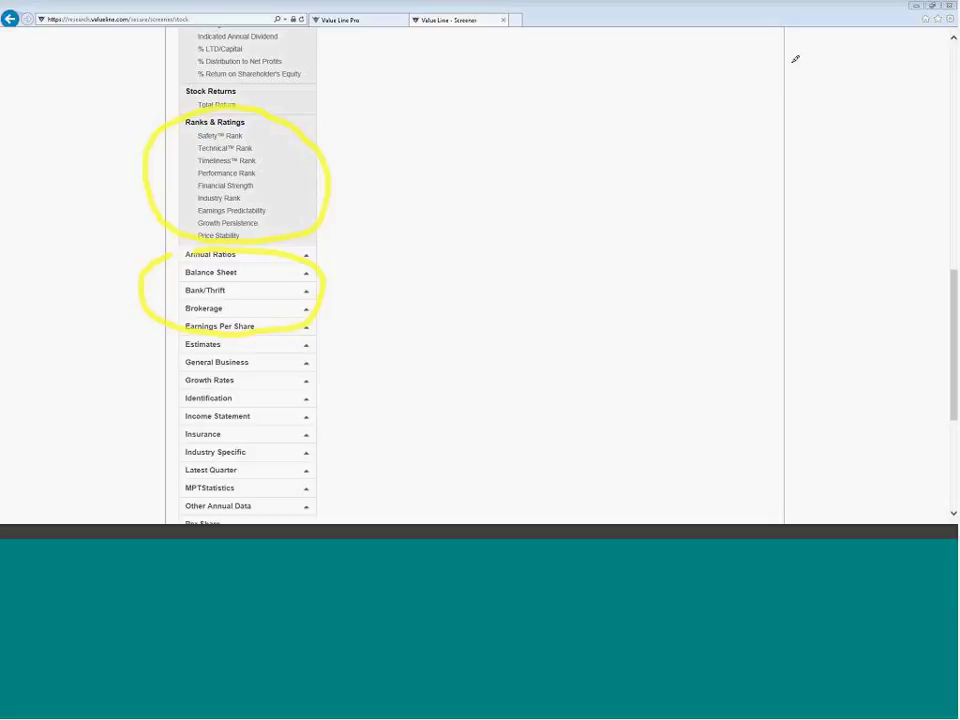
pyautogui.press('Escape')
# Expand the Annual Ratios category and look through its available screening criteria
pyautogui.click(306, 256)
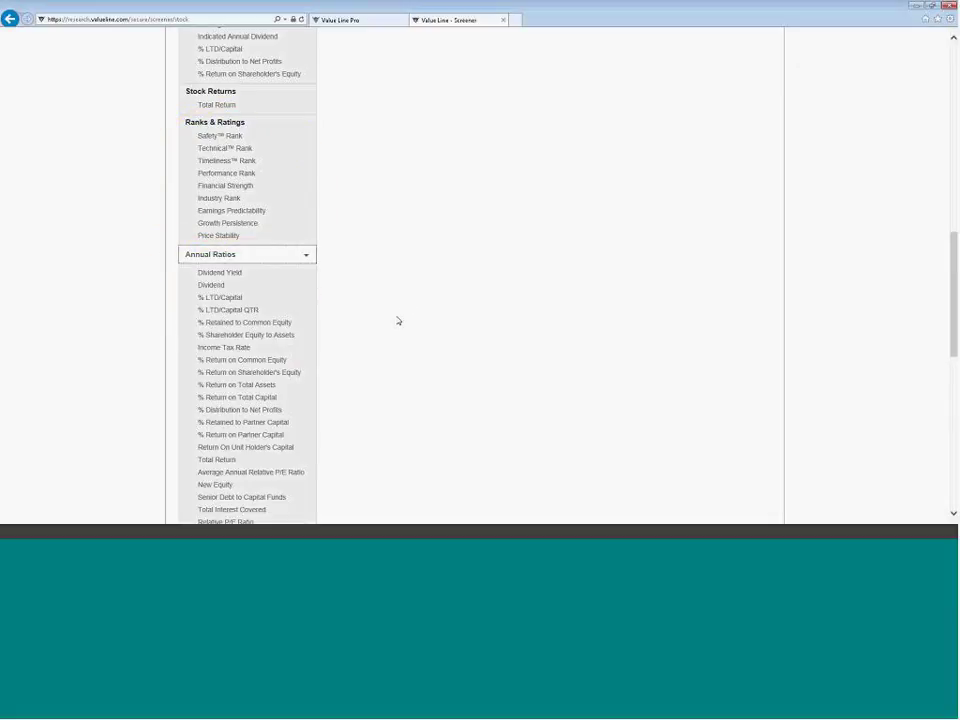
pyautogui.scroll(-1, 396, 320)
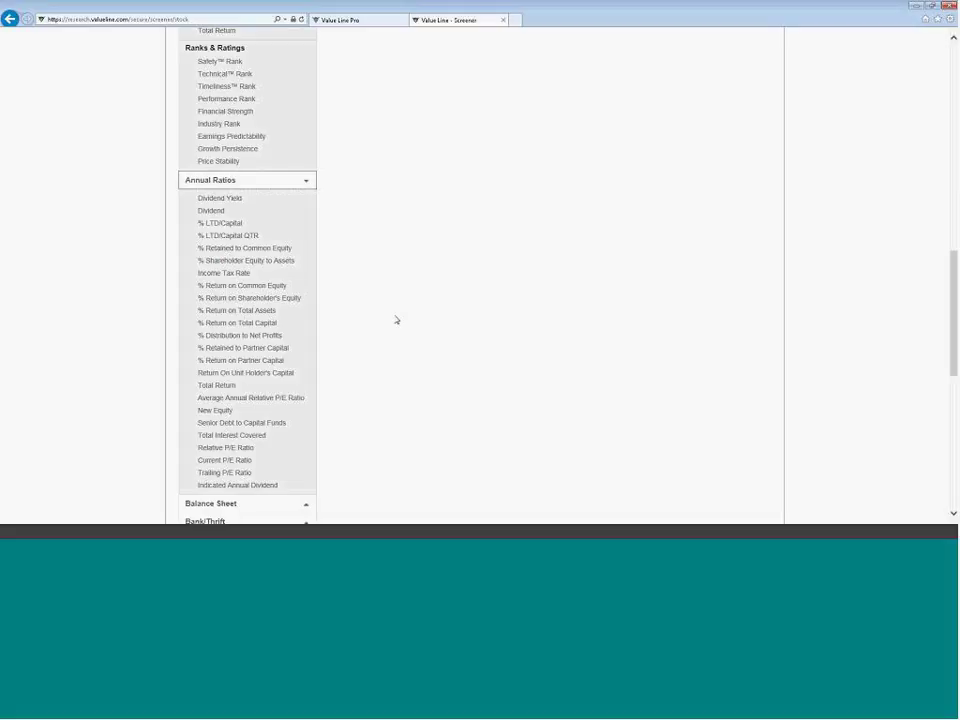
pyautogui.scroll(6, 396, 320)
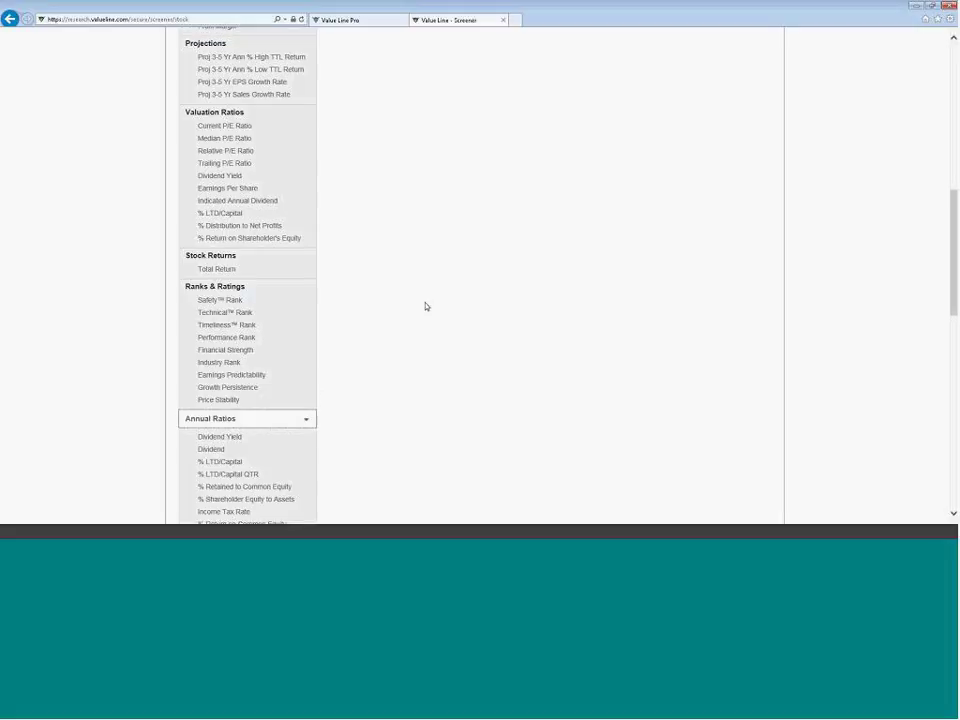
pyautogui.scroll(4, 422, 309)
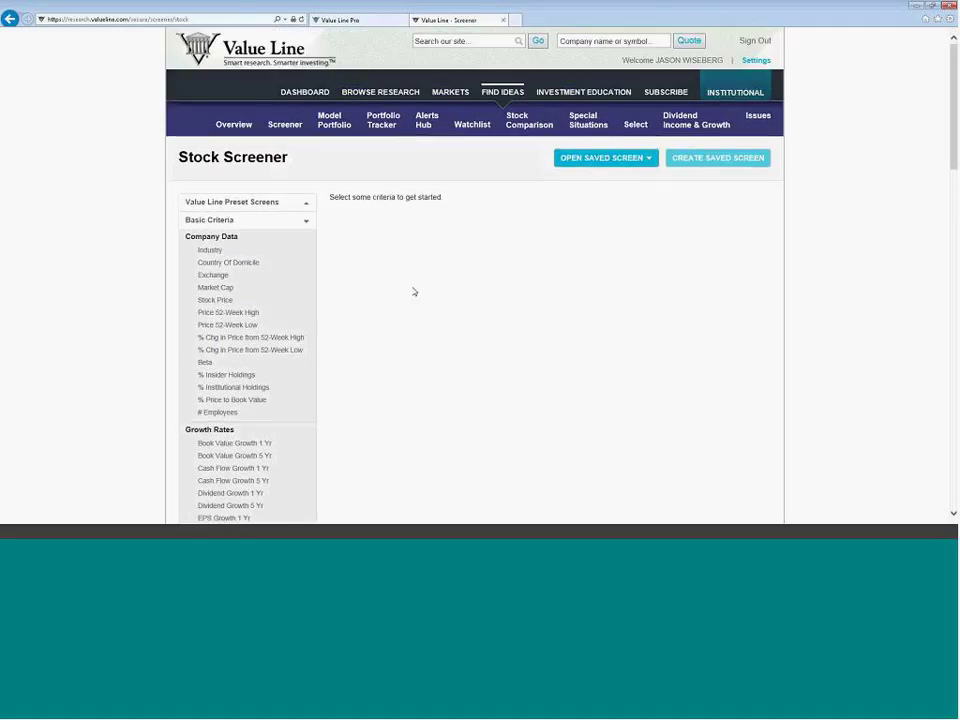
# Add Industry, Stock Price and Timeliness Rank as criteria to the stock screen
pyautogui.click(215, 252)
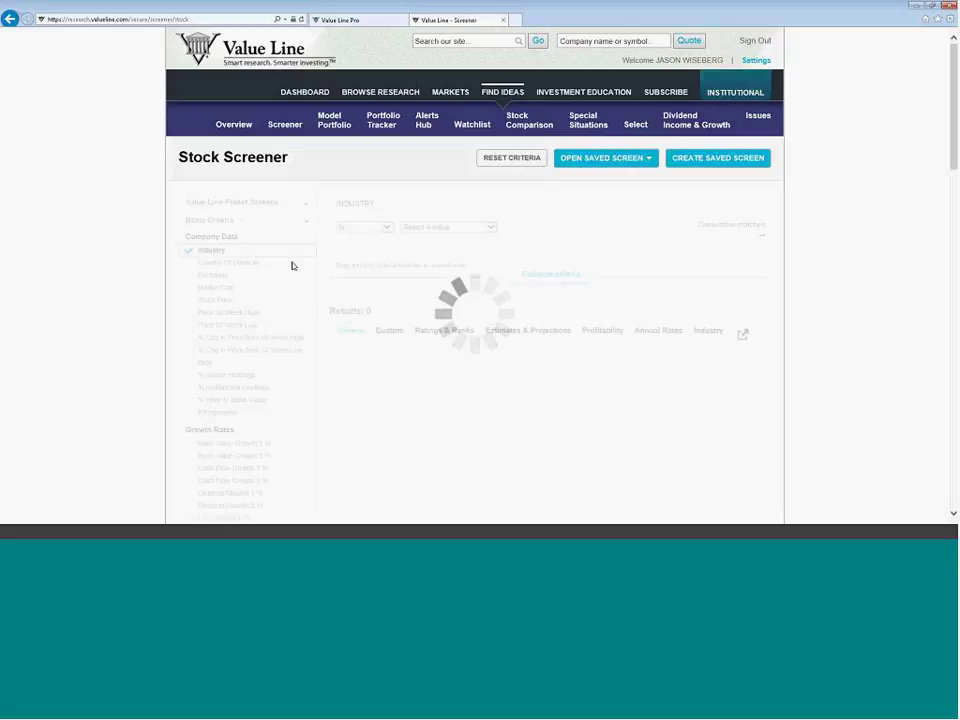
pyautogui.scroll(-1, 50, 307)
pyautogui.click(214, 225)
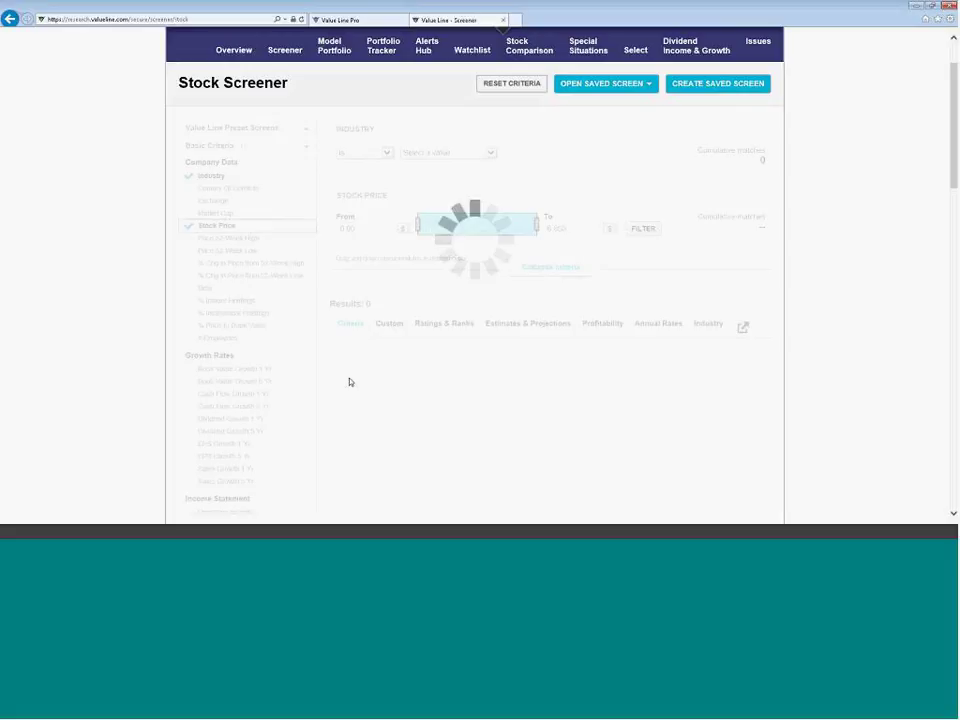
pyautogui.scroll(-5, 349, 385)
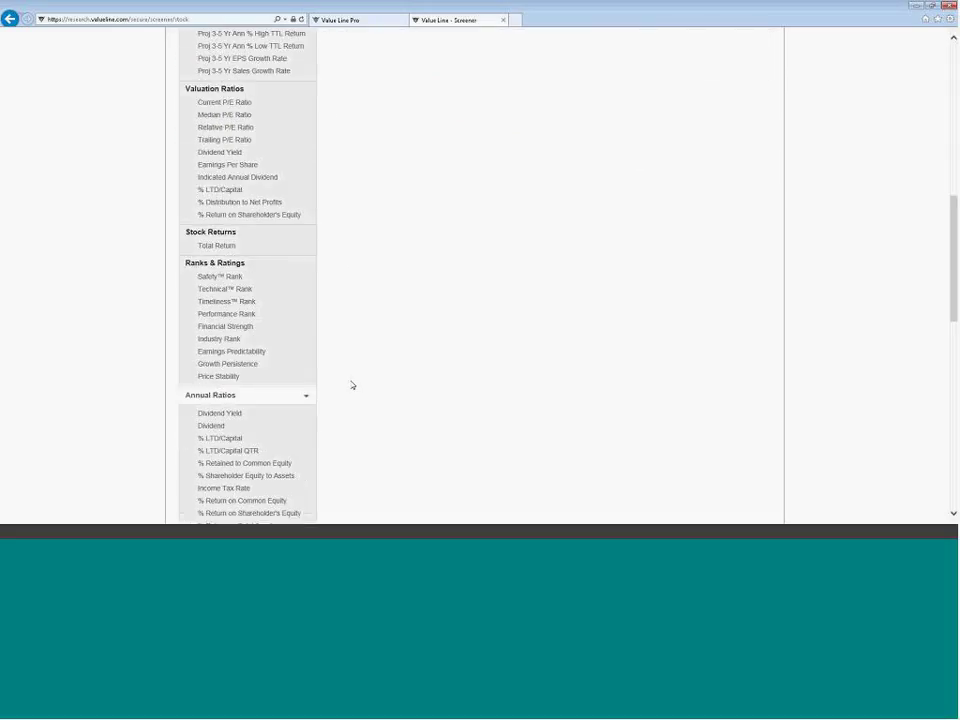
pyautogui.click(241, 302)
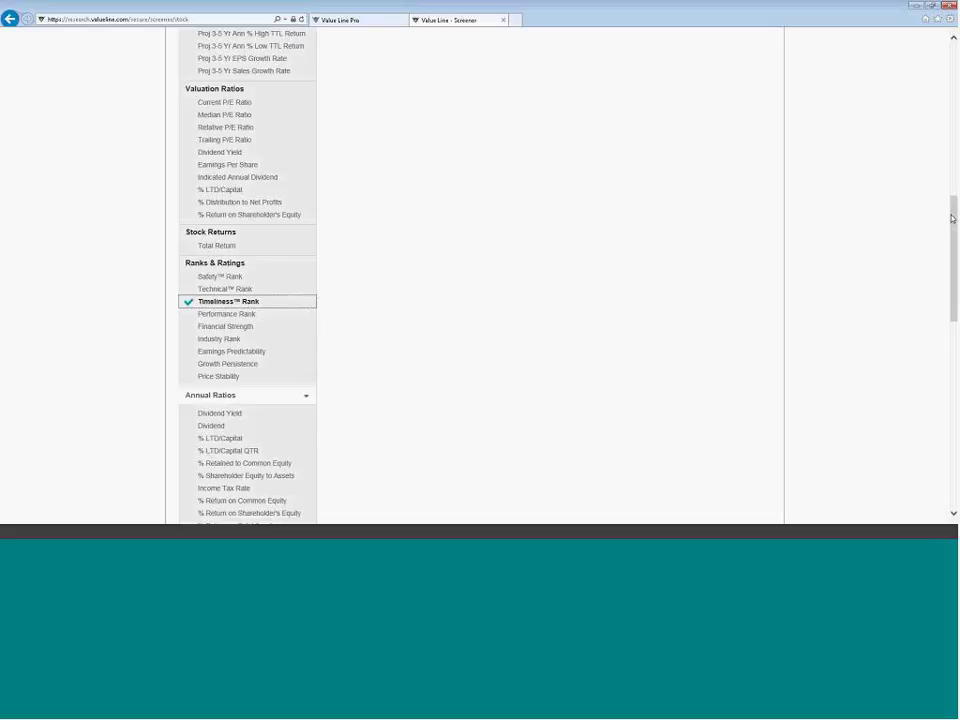
pyautogui.moveTo(953, 216); pyautogui.dragTo(953, 178)
pyautogui.scroll(10, 830, 212)
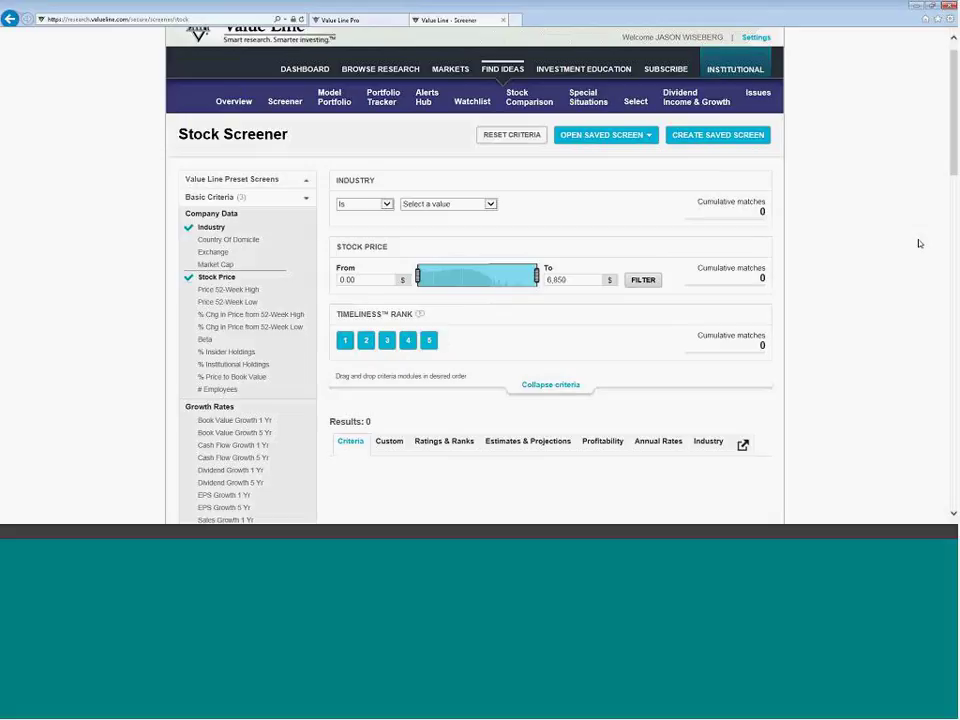
# Temporarily circle the criteria's cumulative matches, mark them with dashes and the numbers 1, 2 and 3, and write a circled F beneath
pyautogui.moveTo(768, 175)
pyautogui.mouseDown()
pyautogui.moveTo(660, 242)
pyautogui.moveTo(677, 332)
pyautogui.moveTo(842, 306)
pyautogui.moveTo(857, 225)
pyautogui.moveTo(770, 171)
pyautogui.mouseUp()
pyautogui.moveTo(797, 212); pyautogui.dragTo(830, 211)
pyautogui.moveTo(788, 260); pyautogui.dragTo(823, 260)
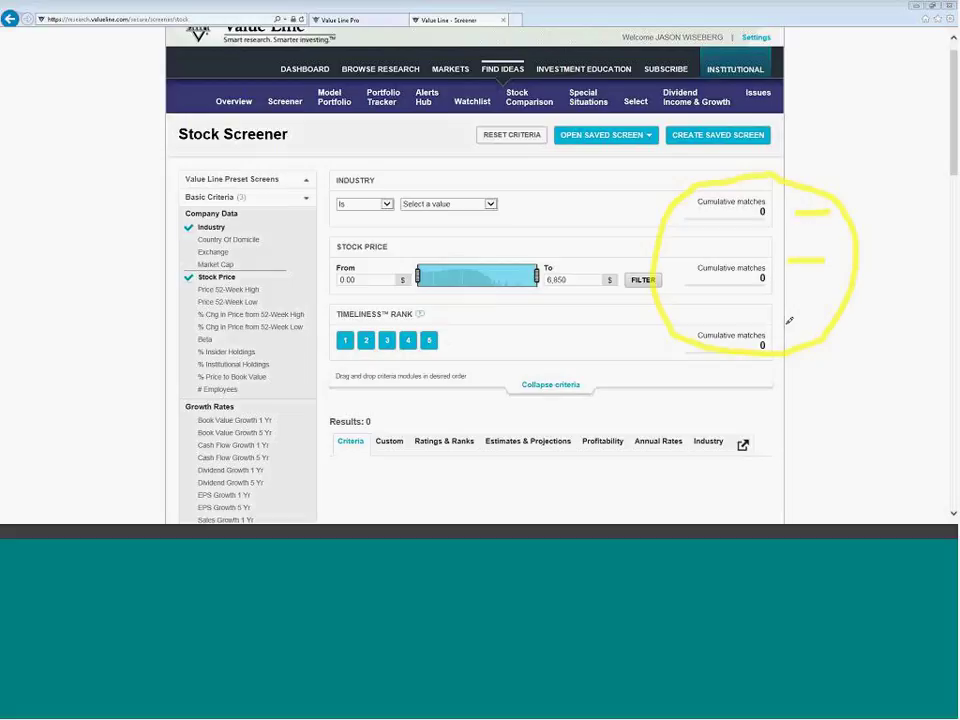
pyautogui.moveTo(785, 325); pyautogui.dragTo(826, 324)
pyautogui.moveTo(810, 366)
pyautogui.mouseDown()
pyautogui.moveTo(808, 394)
pyautogui.moveTo(831, 361)
pyautogui.moveTo(826, 378)
pyautogui.mouseUp()
pyautogui.moveTo(845, 333); pyautogui.dragTo(863, 327)
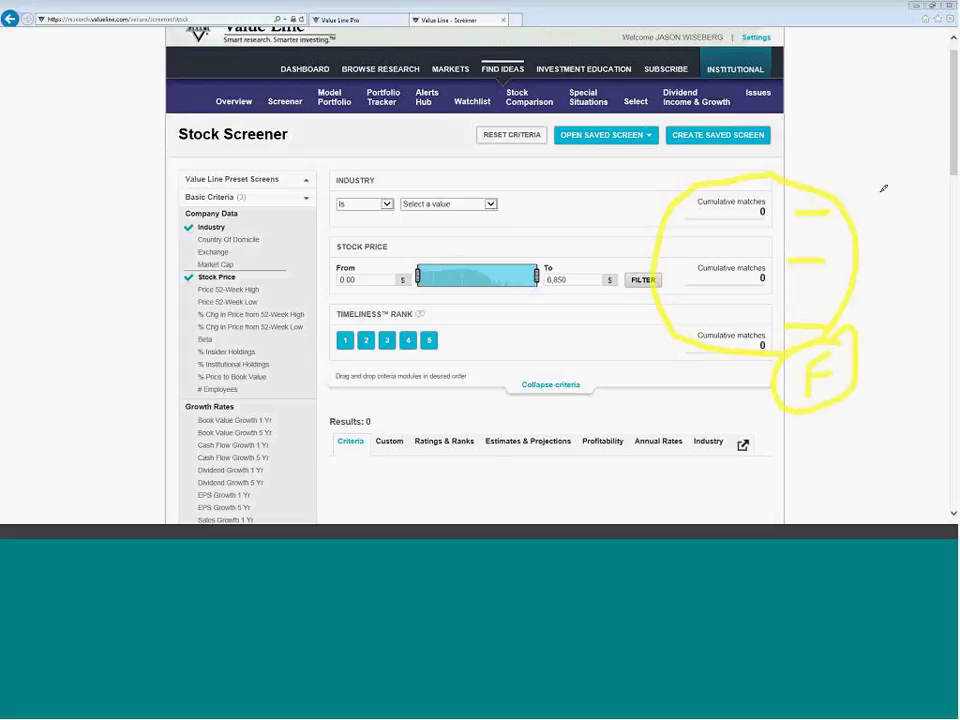
pyautogui.moveTo(881, 191); pyautogui.dragTo(885, 268)
pyautogui.moveTo(883, 328); pyautogui.dragTo(897, 353)
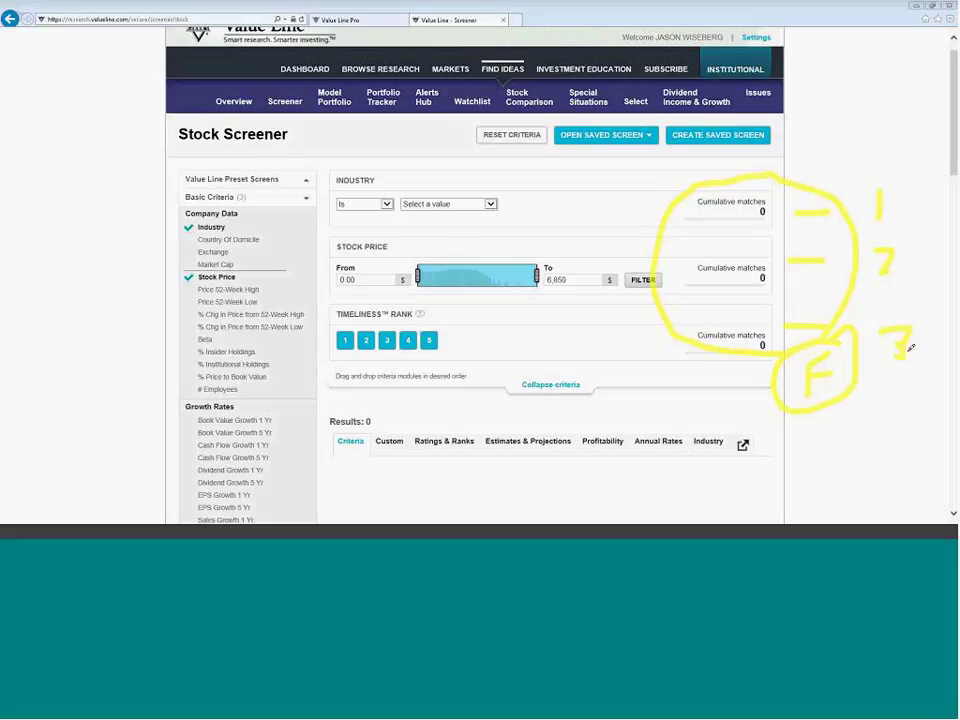
pyautogui.press('Escape')
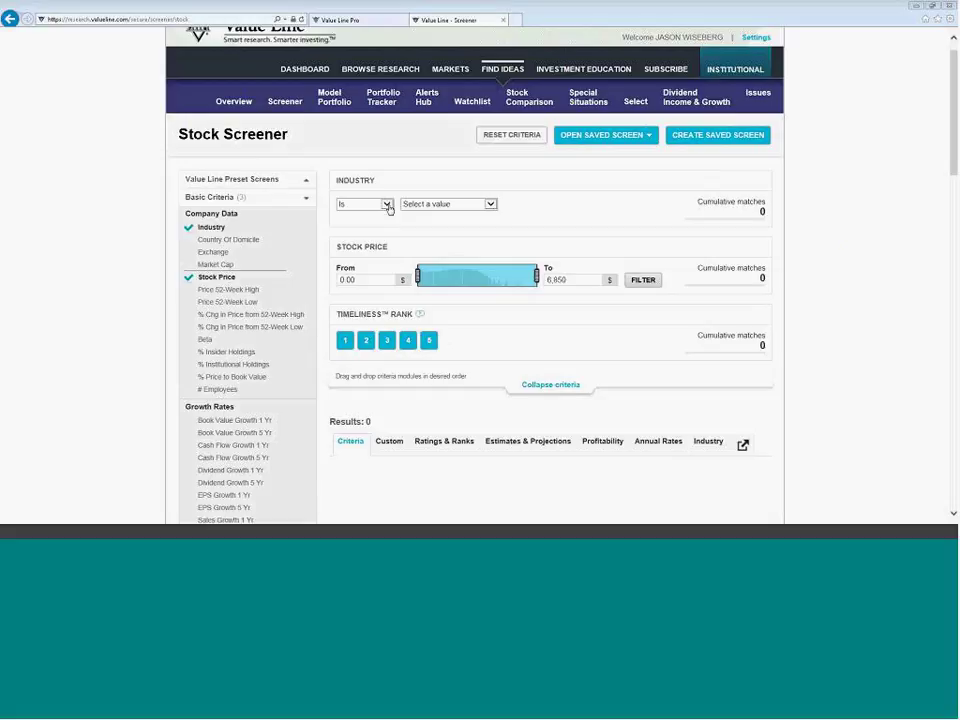
# Set the Industry criterion to Bank
pyautogui.click(491, 204)
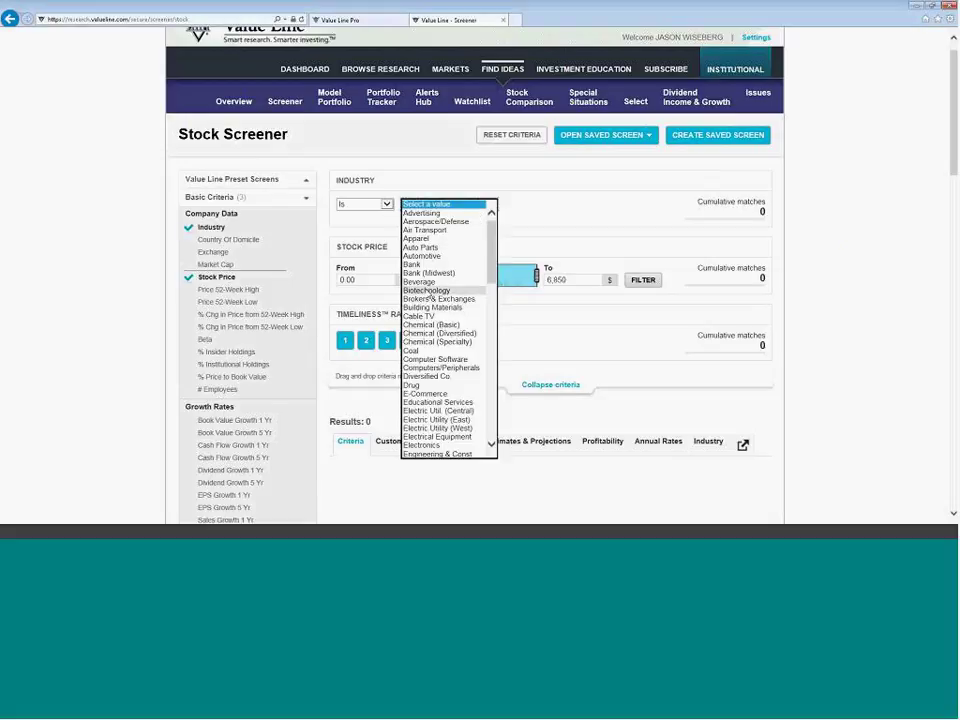
pyautogui.click(425, 265)
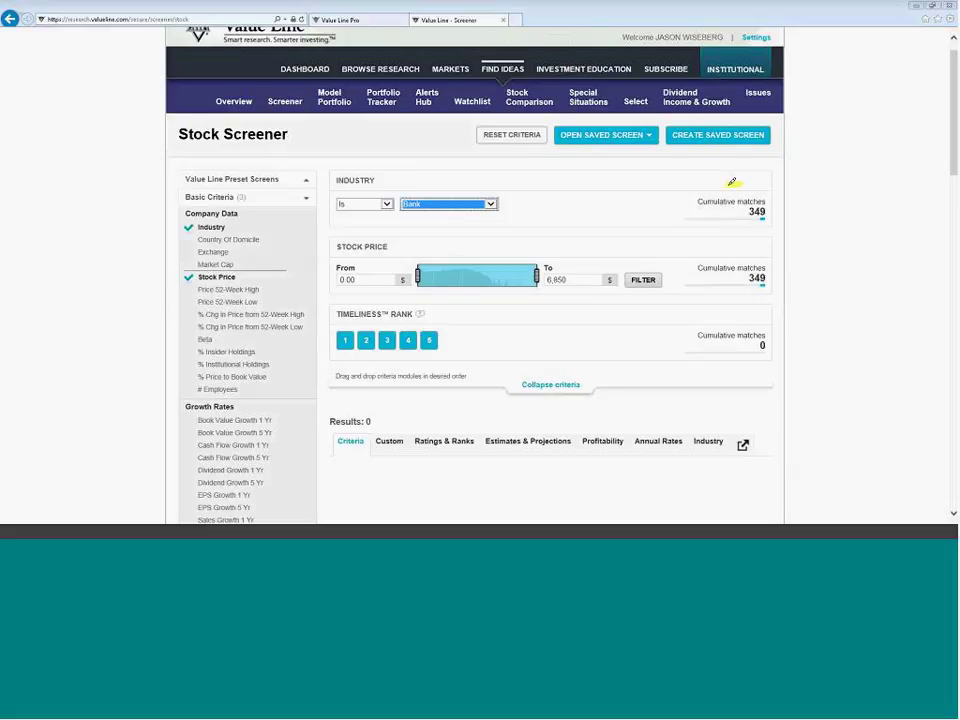
# Temporarily circle the three cumulative match counts, draw an arc above the stock price slider, and draw an arrow at the Timeliness ranks
pyautogui.moveTo(737, 184)
pyautogui.mouseDown()
pyautogui.moveTo(748, 226)
pyautogui.moveTo(806, 200)
pyautogui.moveTo(748, 183)
pyautogui.mouseUp()
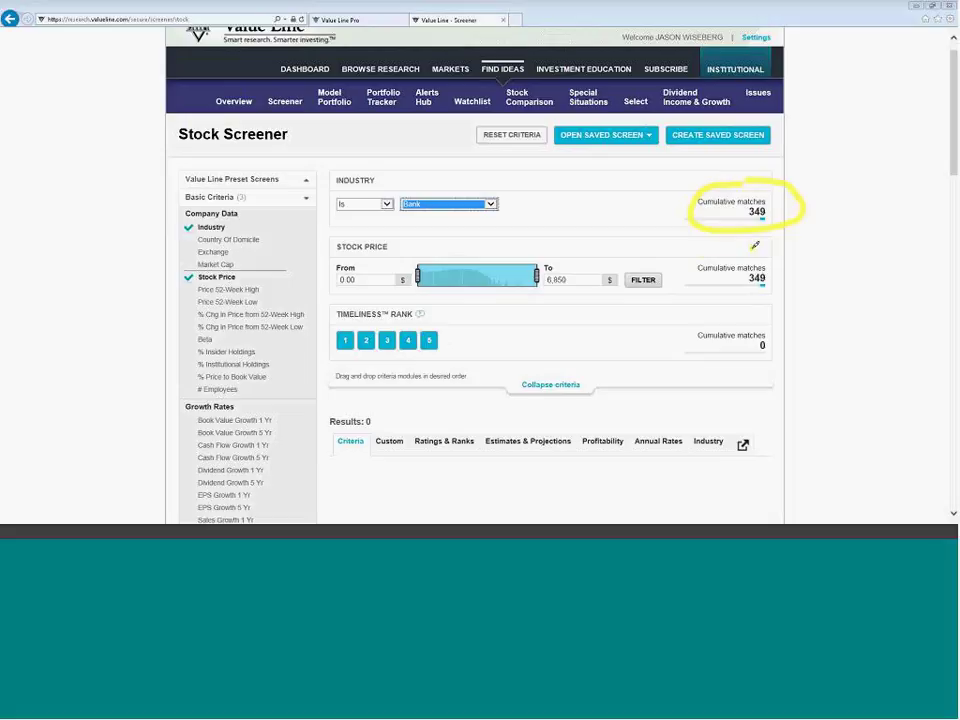
pyautogui.moveTo(701, 251)
pyautogui.mouseDown()
pyautogui.moveTo(731, 293)
pyautogui.moveTo(708, 241)
pyautogui.mouseUp()
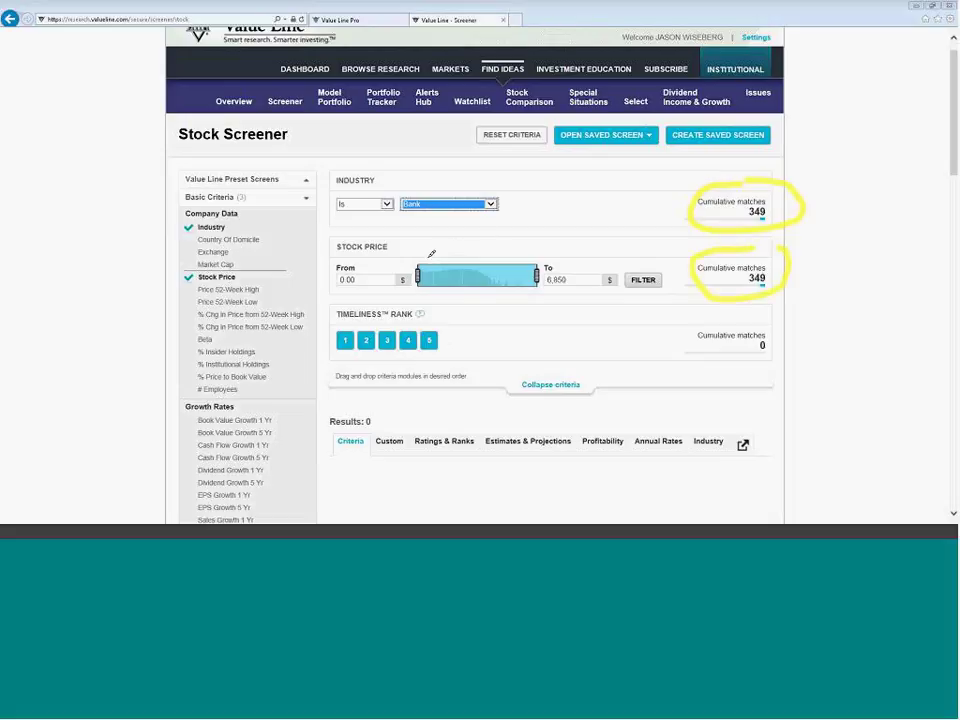
pyautogui.moveTo(425, 258)
pyautogui.mouseDown()
pyautogui.moveTo(508, 240)
pyautogui.moveTo(529, 248)
pyautogui.mouseUp()
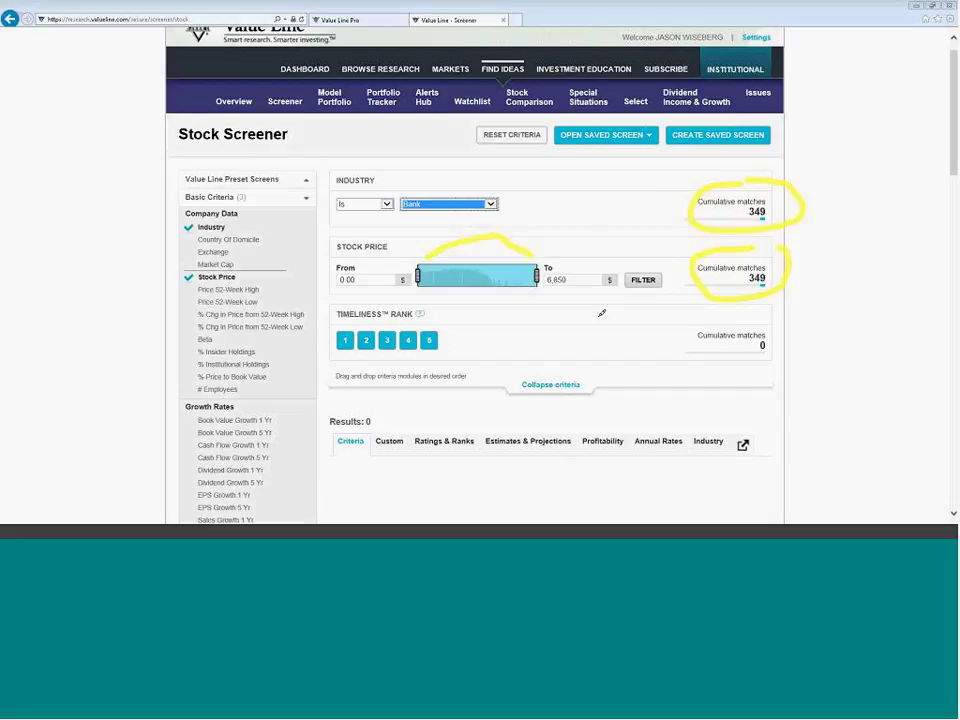
pyautogui.moveTo(744, 318); pyautogui.dragTo(746, 332)
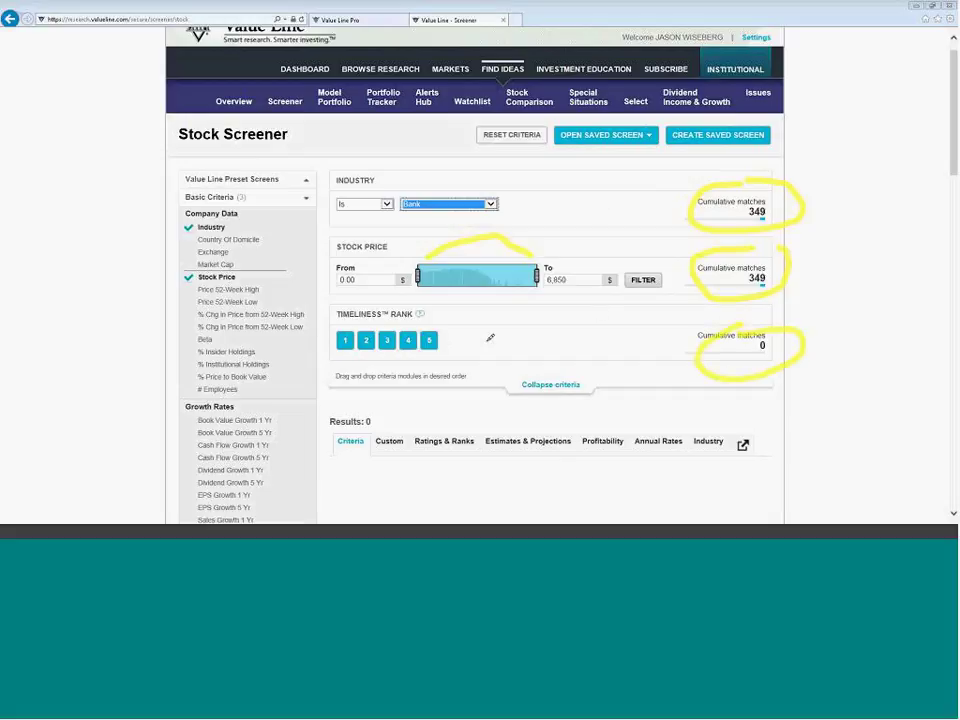
pyautogui.moveTo(503, 326)
pyautogui.mouseDown()
pyautogui.moveTo(454, 330)
pyautogui.moveTo(444, 341)
pyautogui.mouseUp()
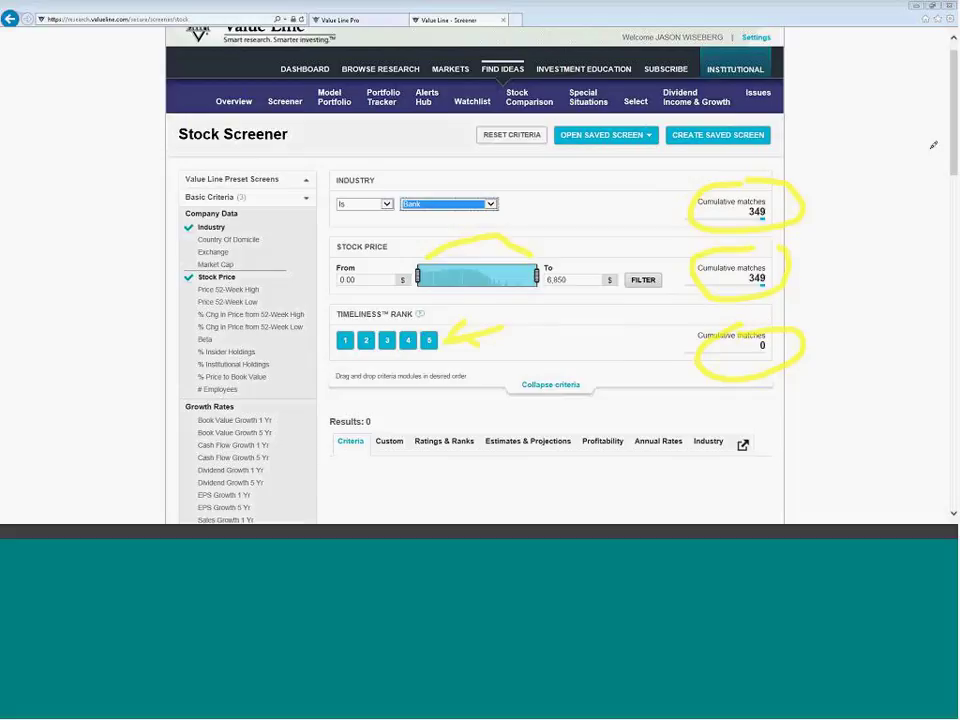
pyautogui.press('Escape')
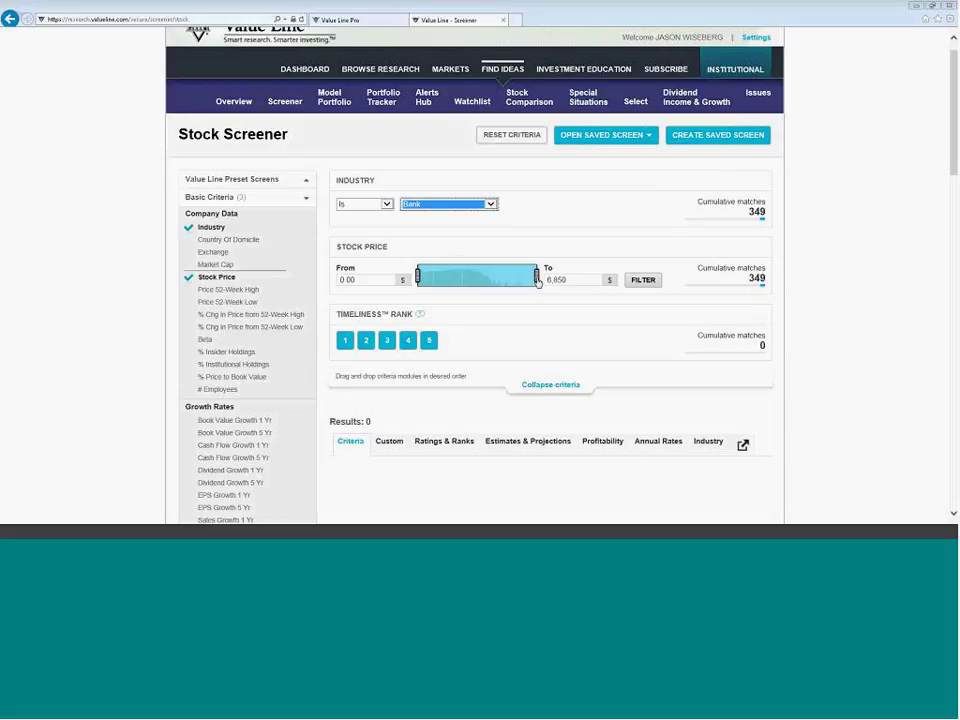
# Lower the Stock Price criterion's upper limit to $3.23
pyautogui.moveTo(537, 281); pyautogui.dragTo(436, 280)
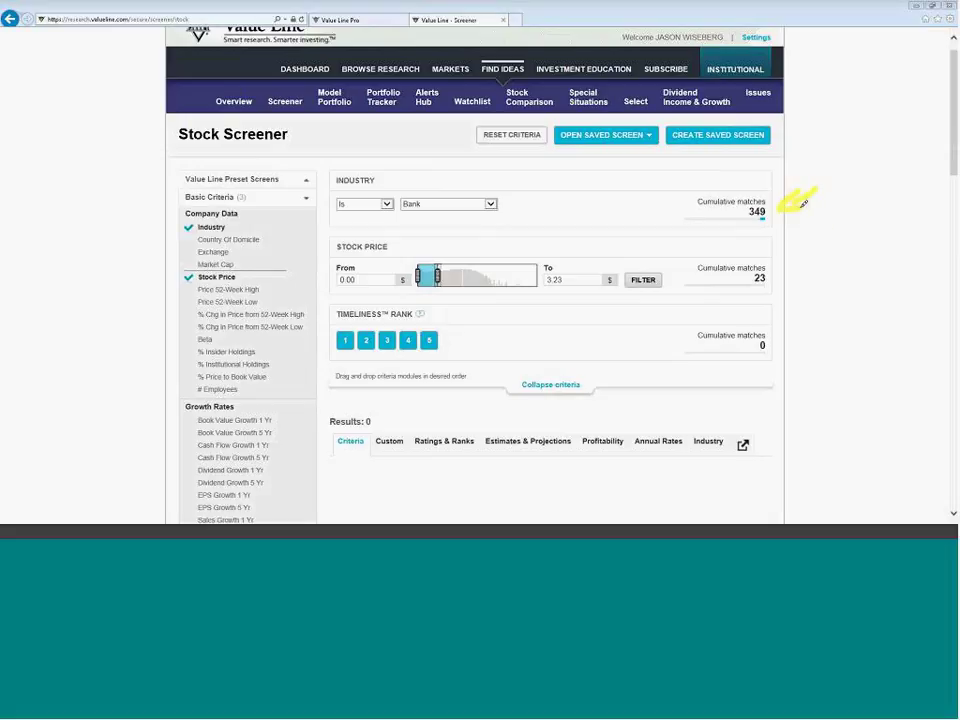
# Temporarily mark the Industry and Stock Price criteria with the numbers 1 and 2, with arrows to their match counts and the price range
pyautogui.moveTo(824, 254)
pyautogui.mouseDown()
pyautogui.moveTo(782, 278)
pyautogui.moveTo(815, 282)
pyautogui.mouseUp()
pyautogui.moveTo(512, 185)
pyautogui.mouseDown()
pyautogui.moveTo(518, 216)
pyautogui.moveTo(516, 184)
pyautogui.mouseUp()
pyautogui.moveTo(472, 244)
pyautogui.mouseDown()
pyautogui.moveTo(508, 258)
pyautogui.moveTo(440, 252)
pyautogui.moveTo(429, 262)
pyautogui.mouseUp()
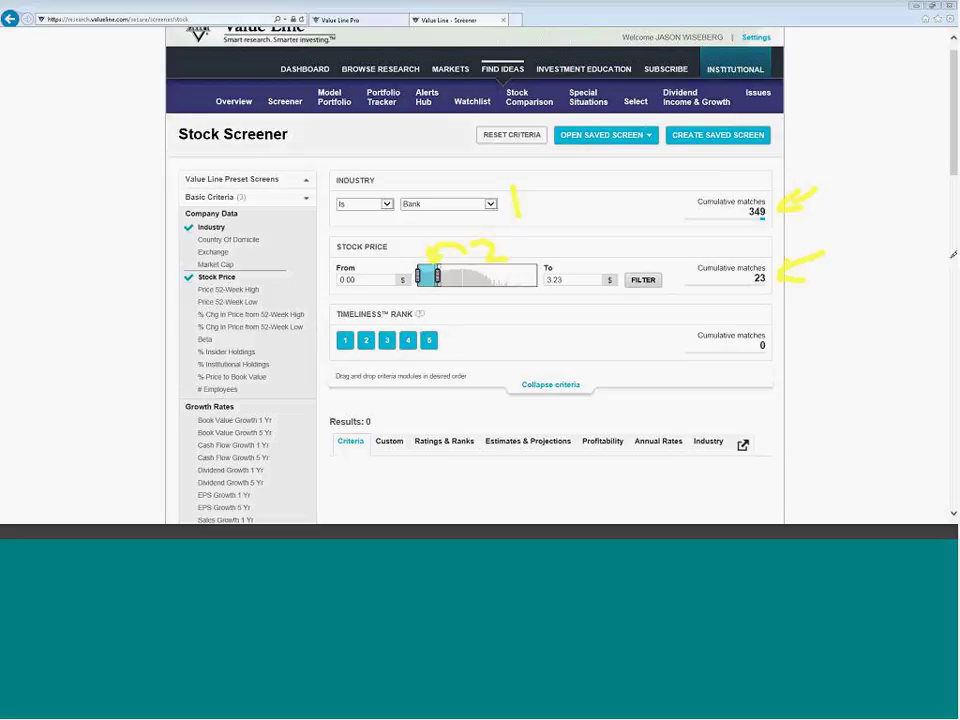
pyautogui.press('Escape')
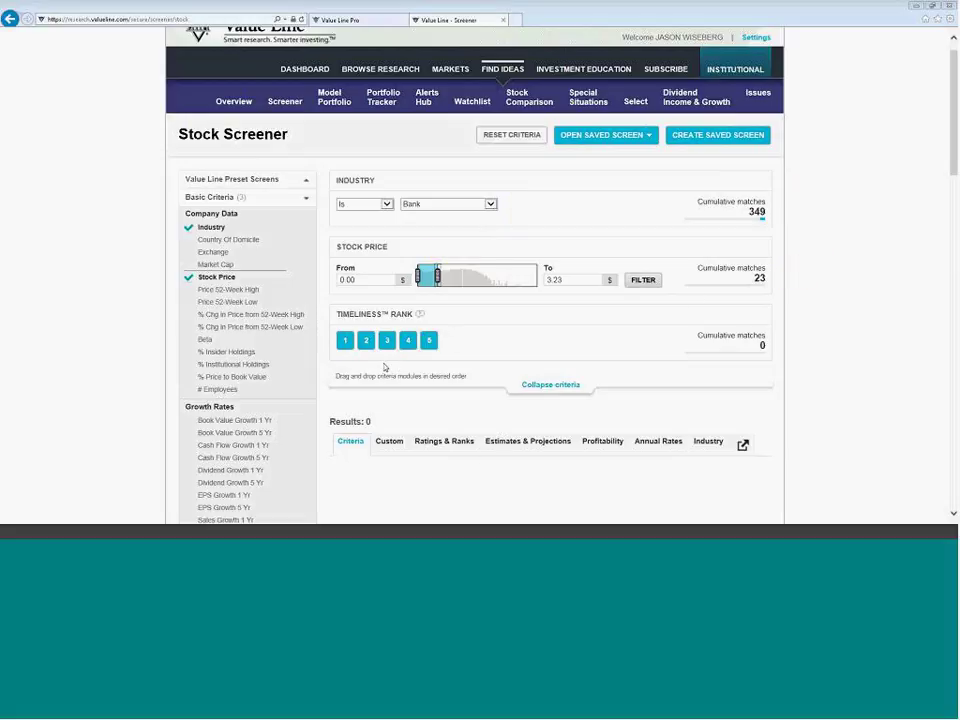
# Try filtering the bank stocks by different combinations of Timeliness ranks 2, 3 and 4
pyautogui.click(386, 341)
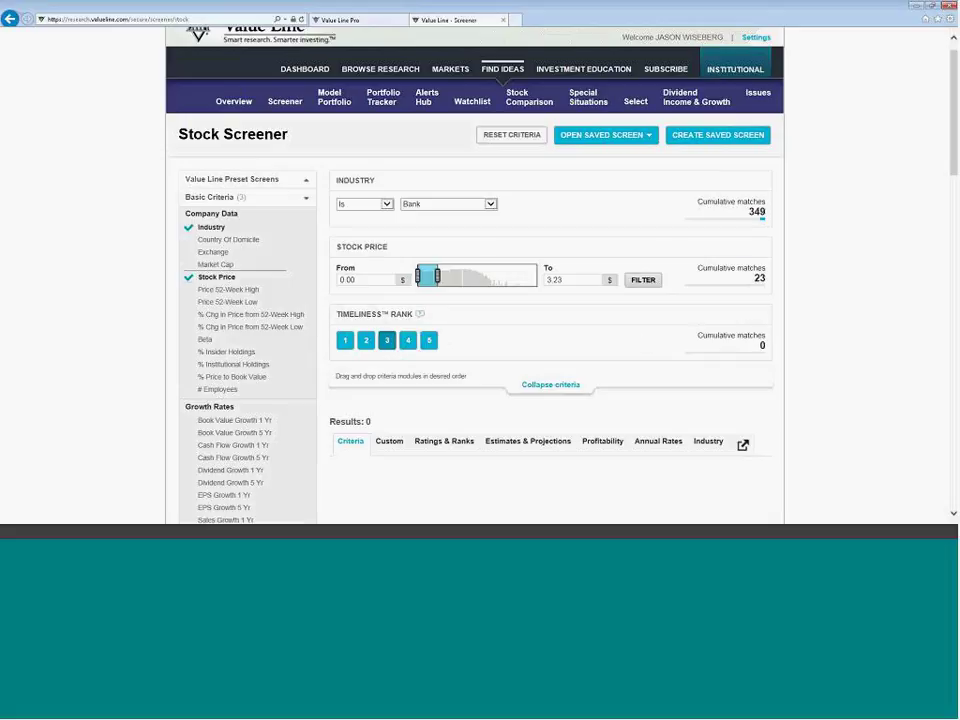
pyautogui.click(366, 341)
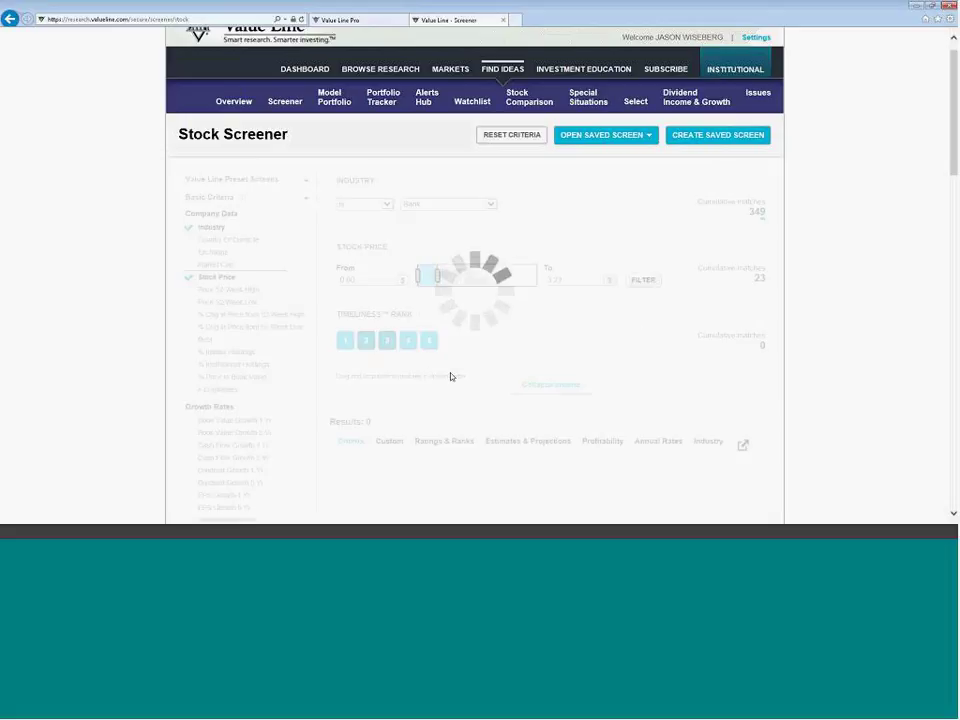
pyautogui.click(387, 345)
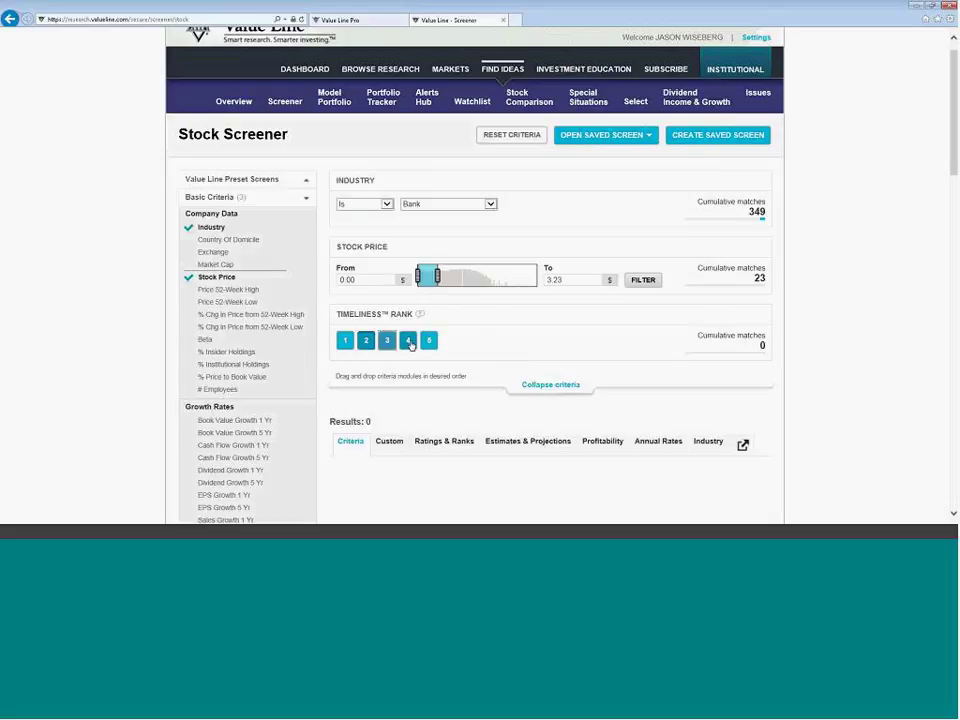
pyautogui.click(409, 342)
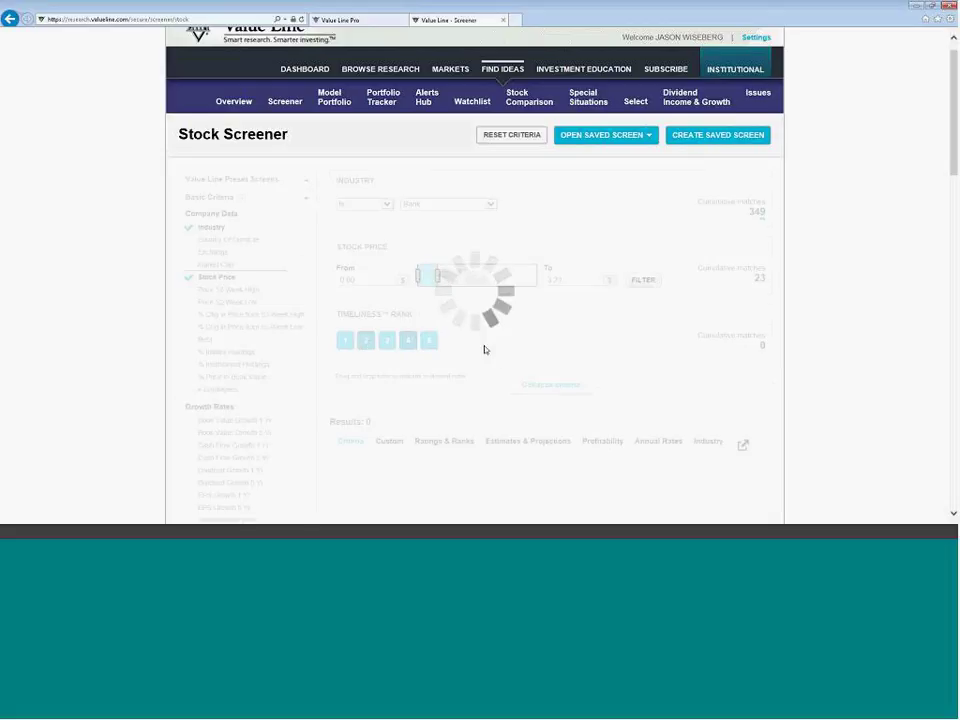
pyautogui.click(366, 342)
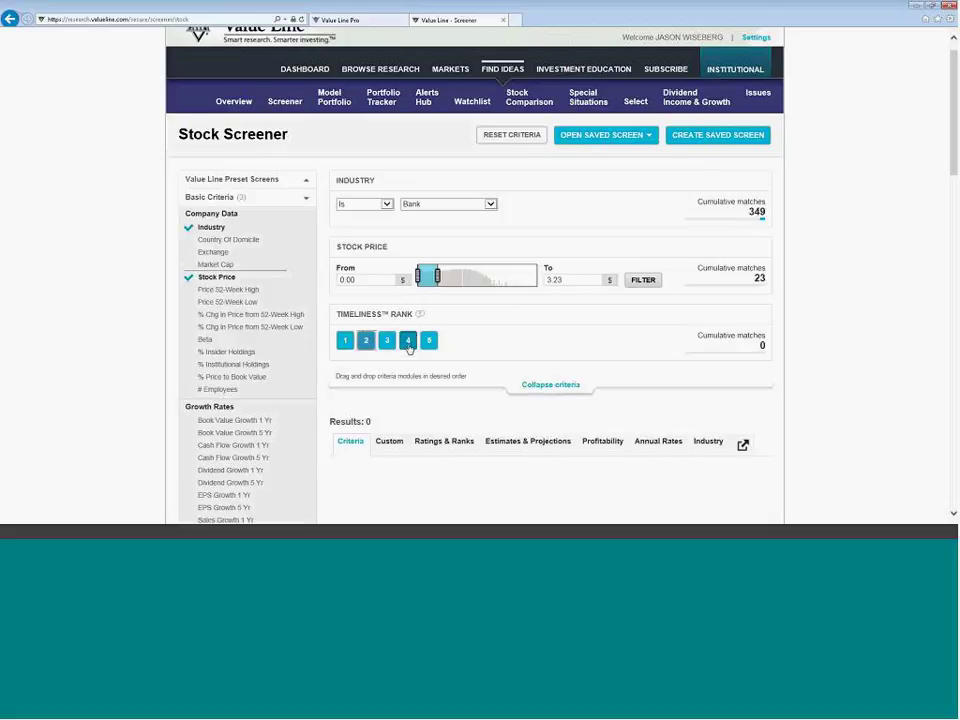
pyautogui.click(366, 342)
pyautogui.click(409, 341)
pyautogui.click(366, 341)
# Remove the Timeliness Rank criterion from the screen and look through the list of matching banks
pyautogui.click(748, 316)
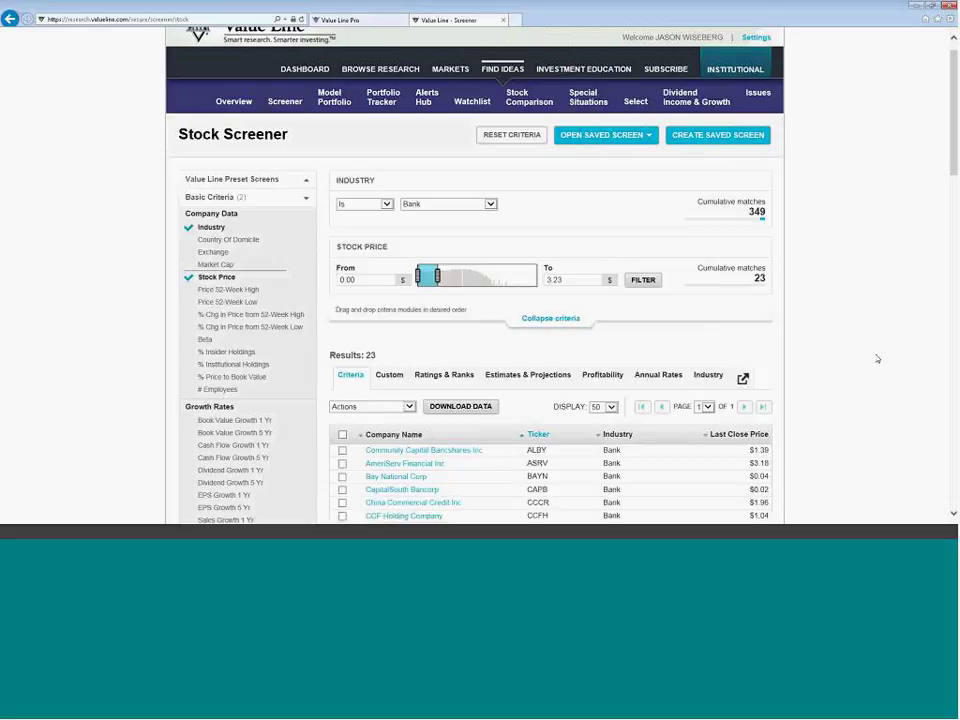
pyautogui.scroll(-3, 877, 361)
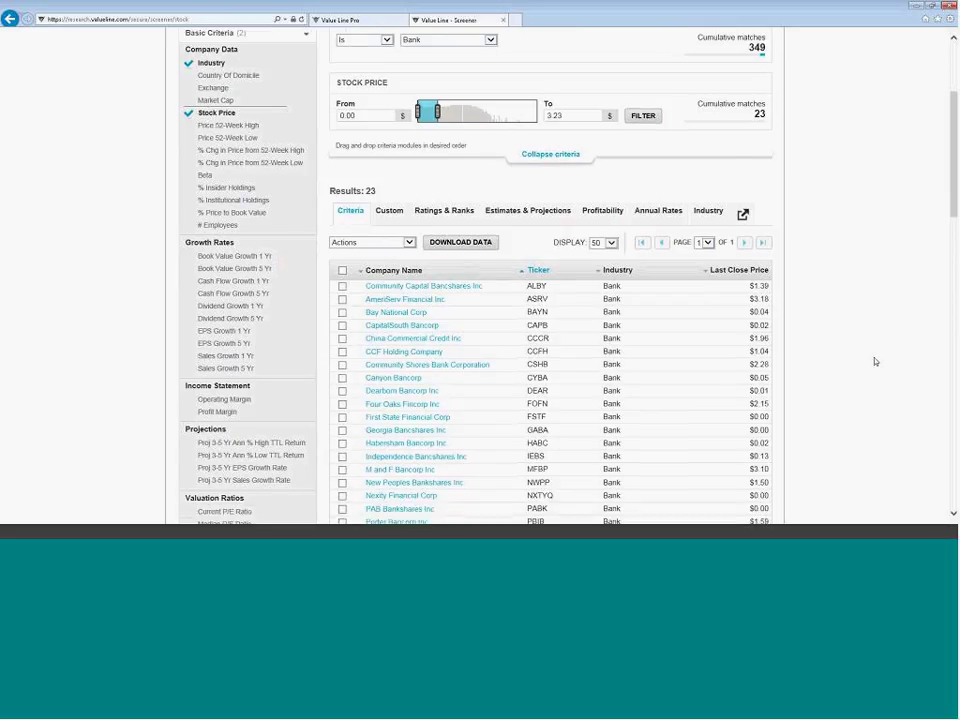
pyautogui.scroll(1, 877, 363)
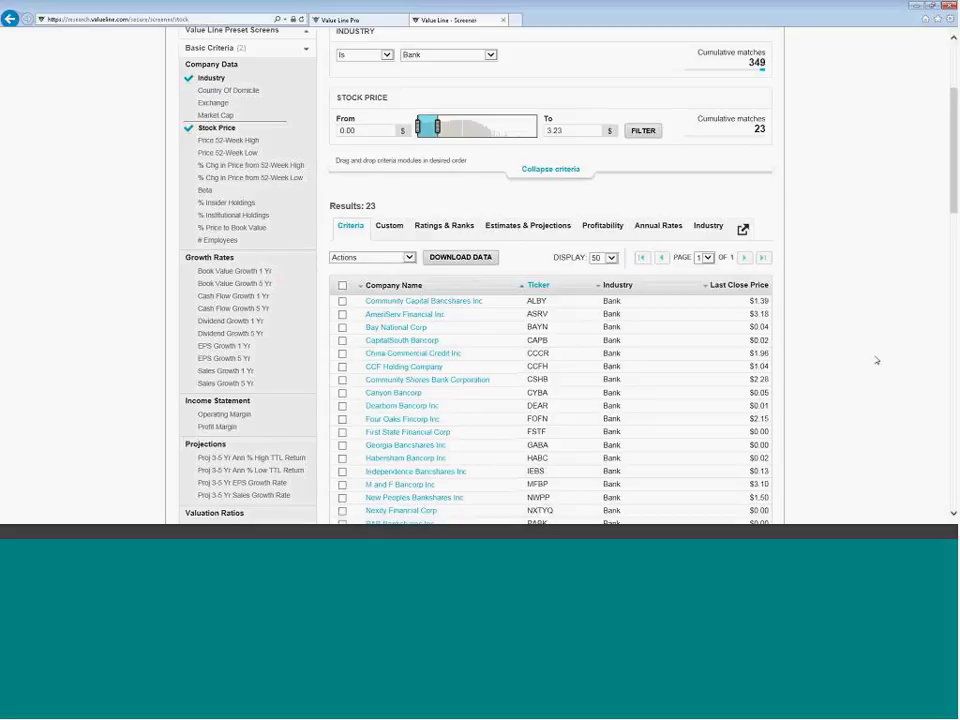
pyautogui.scroll(1, 877, 361)
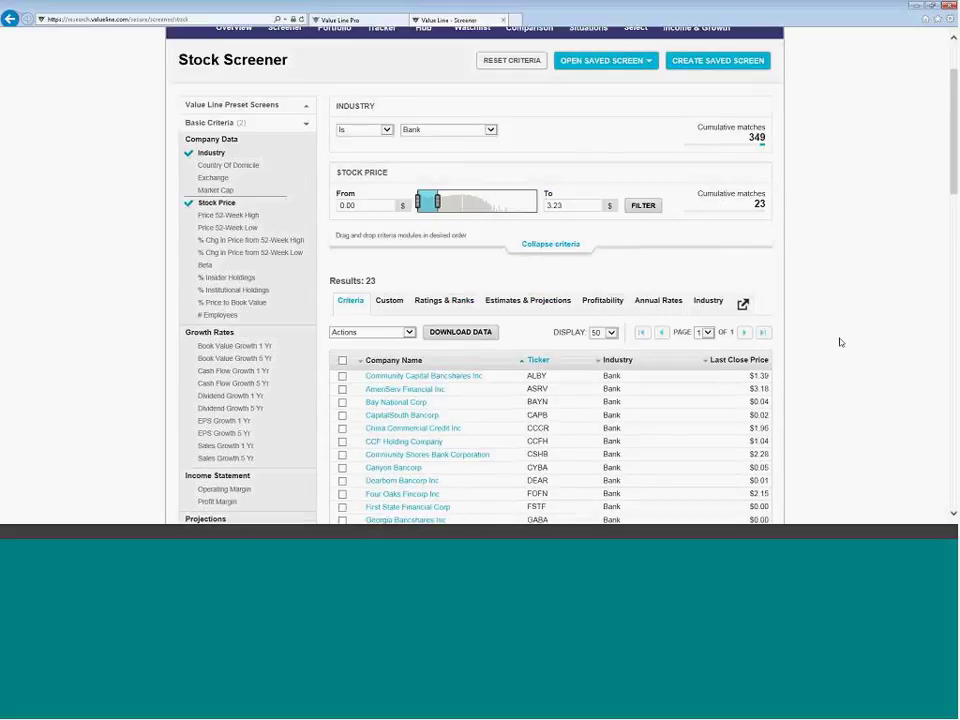
pyautogui.scroll(-1, 840, 342)
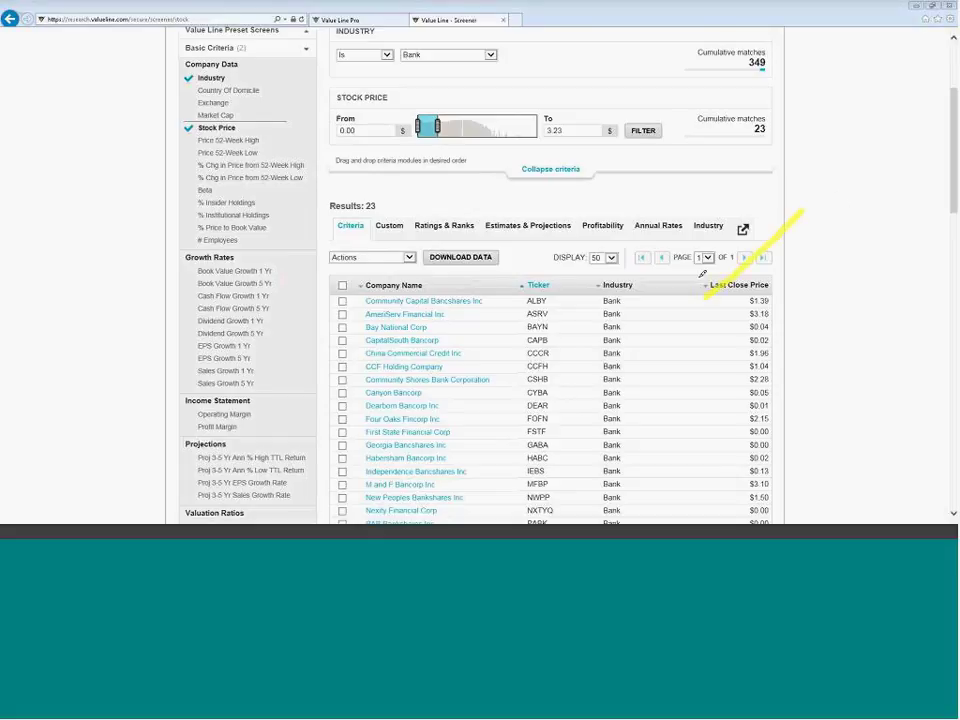
# Temporarily draw an arrow at the results table's Last Close Price column and number the two criteria 1 and 2
pyautogui.moveTo(814, 45); pyautogui.dragTo(818, 78)
pyautogui.moveTo(805, 112); pyautogui.dragTo(846, 128)
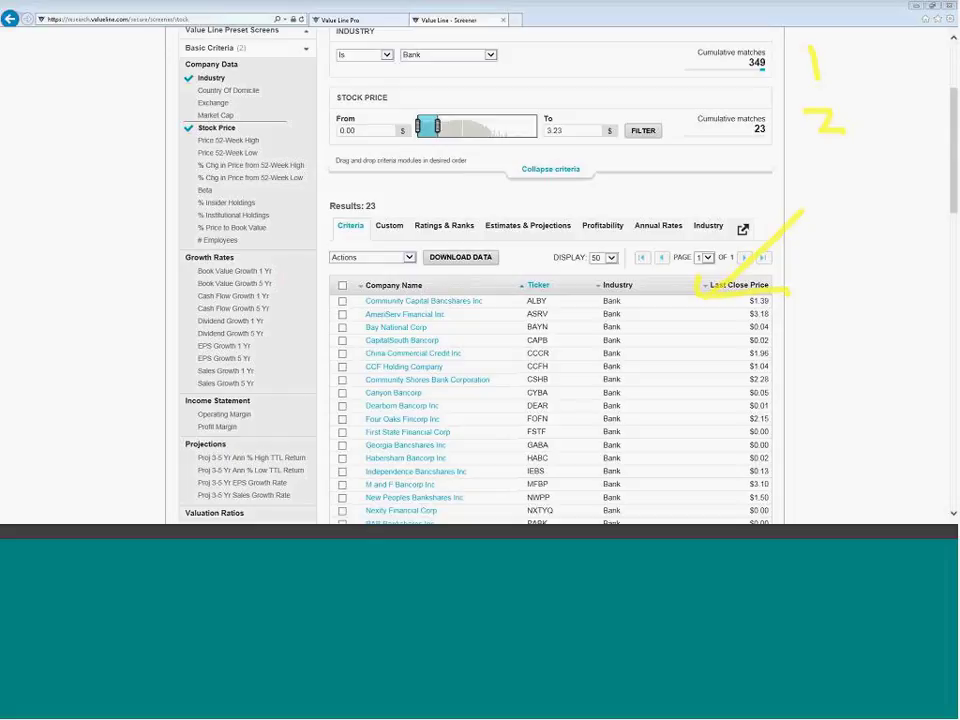
pyautogui.press('Escape')
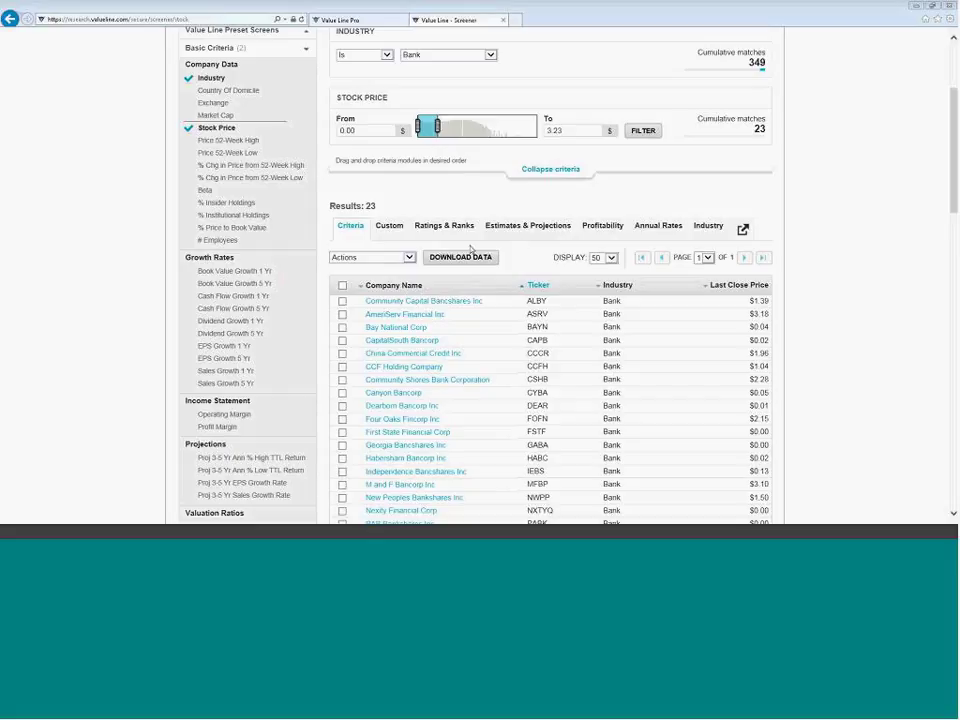
# Show the Ratings & Ranks data for the screened banks and look across its columns
pyautogui.click(440, 230)
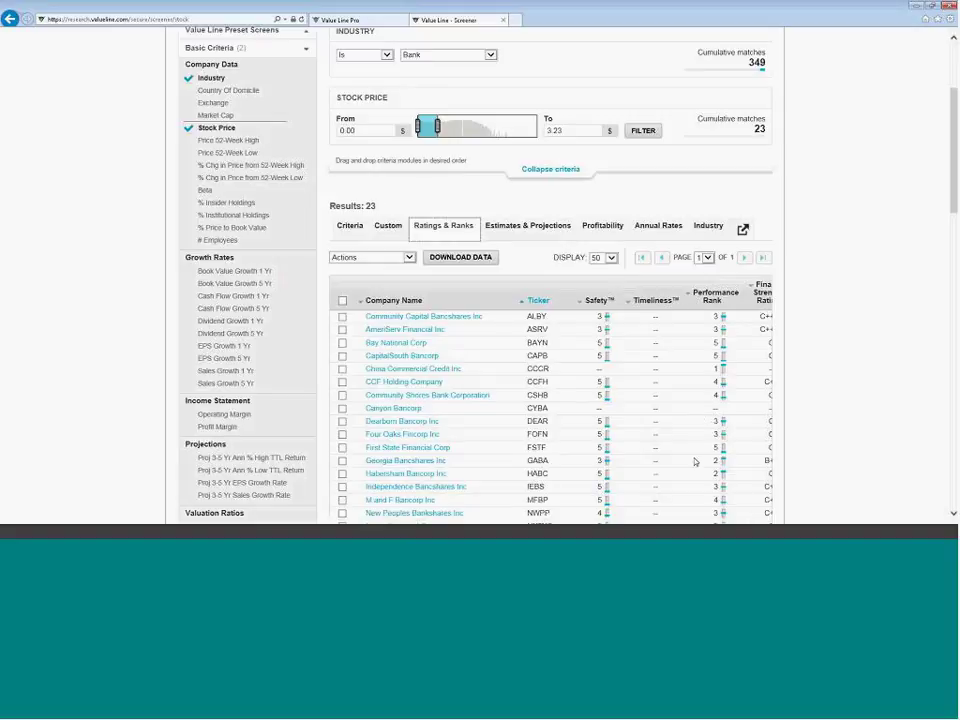
pyautogui.scroll(-3, 952, 188)
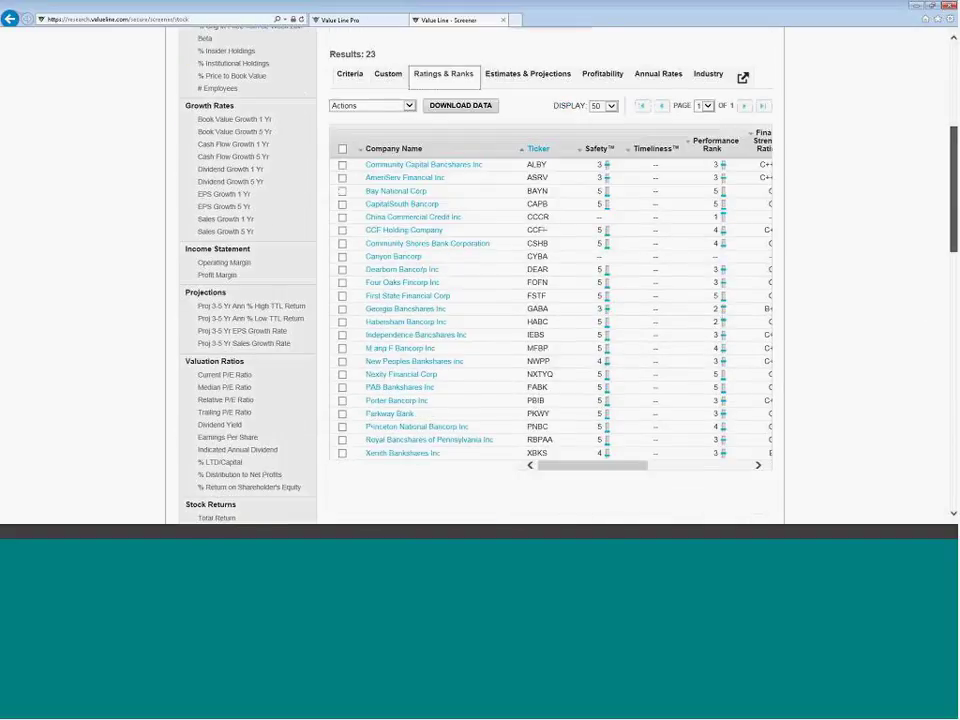
pyautogui.moveTo(599, 465); pyautogui.dragTo(658, 463)
# Look across the Estimates & Projections and Profitability columns for the screened banks
pyautogui.click(525, 73)
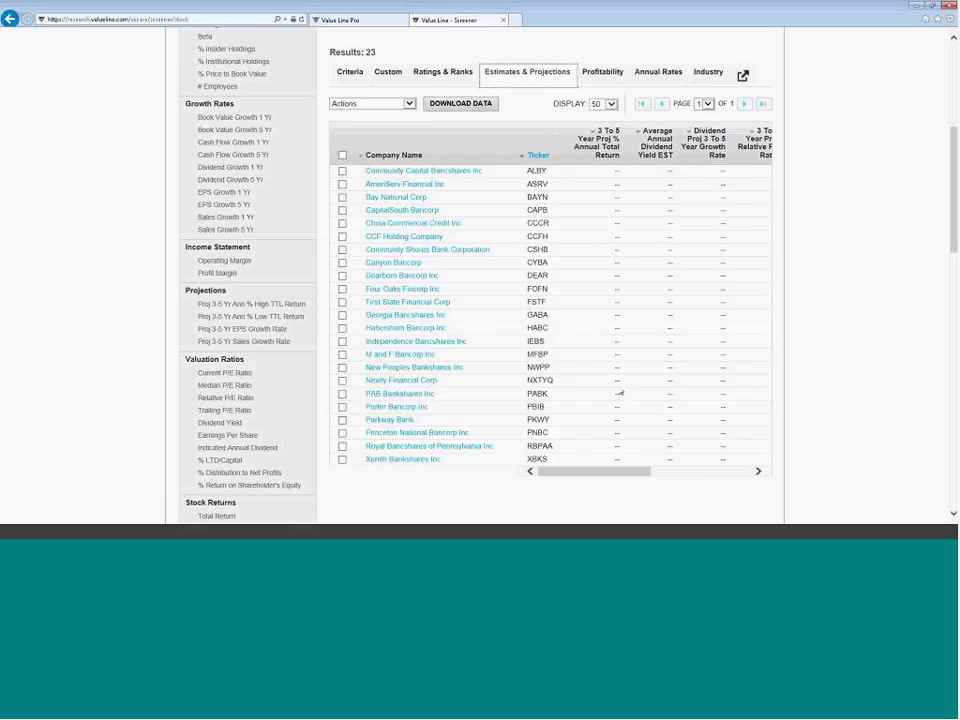
pyautogui.moveTo(621, 471); pyautogui.dragTo(695, 471)
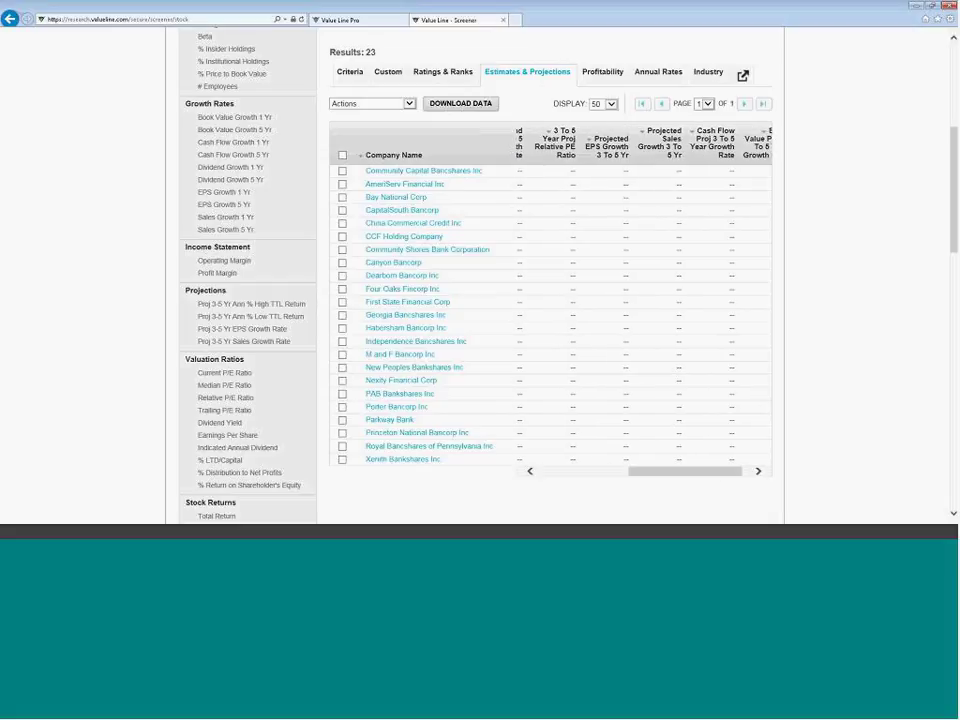
pyautogui.click(602, 72)
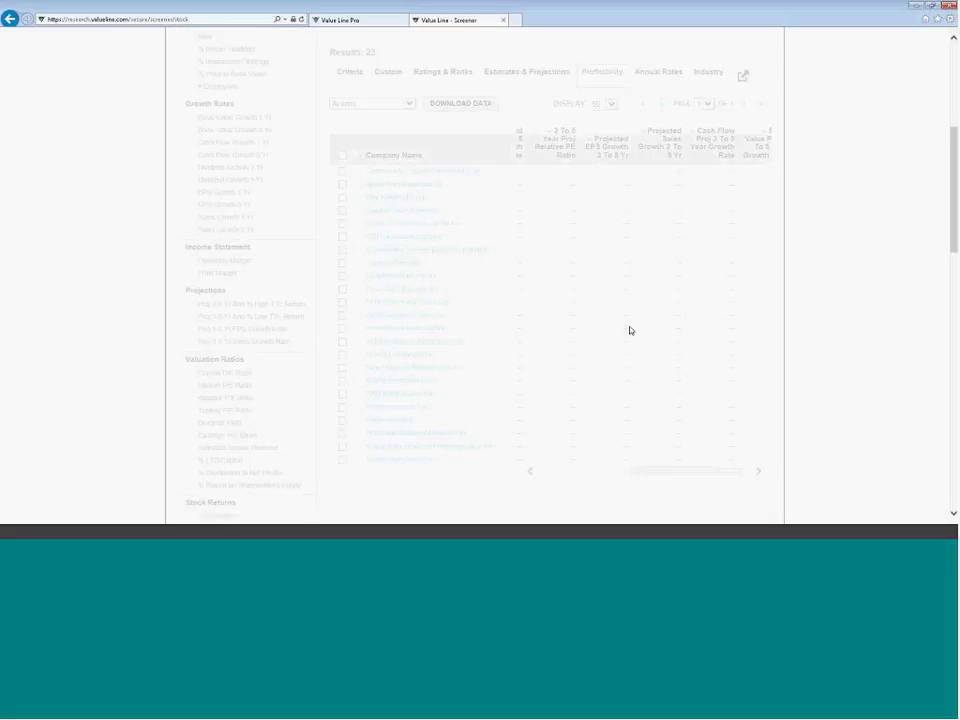
pyautogui.moveTo(640, 463); pyautogui.dragTo(748, 463)
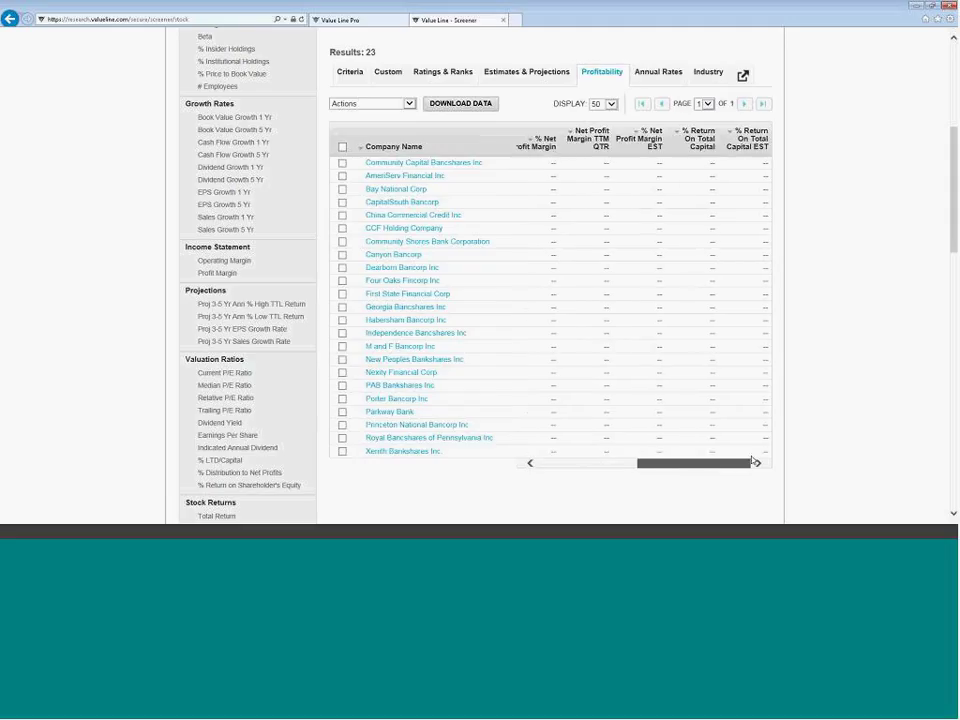
# Revisit the screened banks' Estimates & Projections data, and return to their Ratings & Ranks data
pyautogui.click(530, 73)
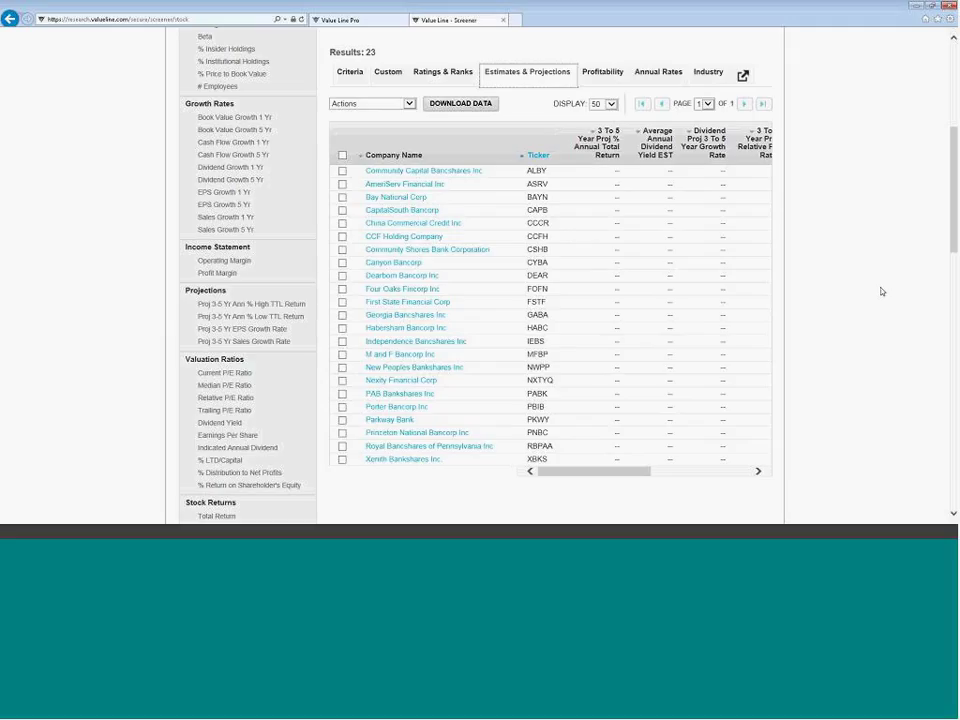
pyautogui.moveTo(587, 472)
pyautogui.mouseDown()
pyautogui.moveTo(673, 466)
pyautogui.moveTo(582, 466)
pyautogui.mouseUp()
pyautogui.click(422, 78)
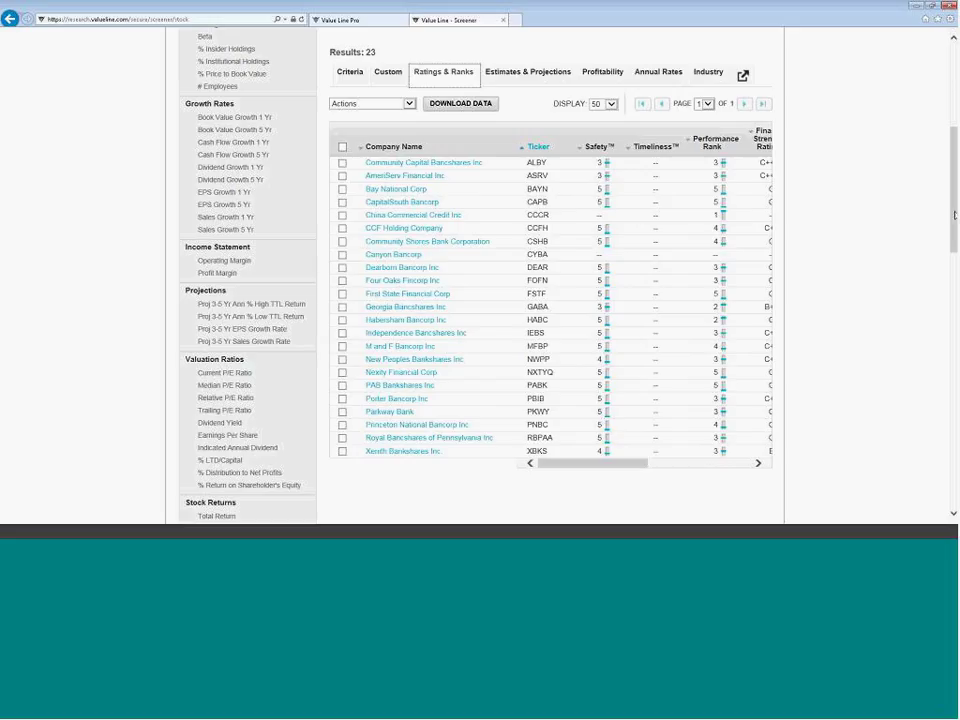
# Circle Model Portfolio in the Find Ideas navigation
pyautogui.moveTo(950, 217); pyautogui.dragTo(950, 147)
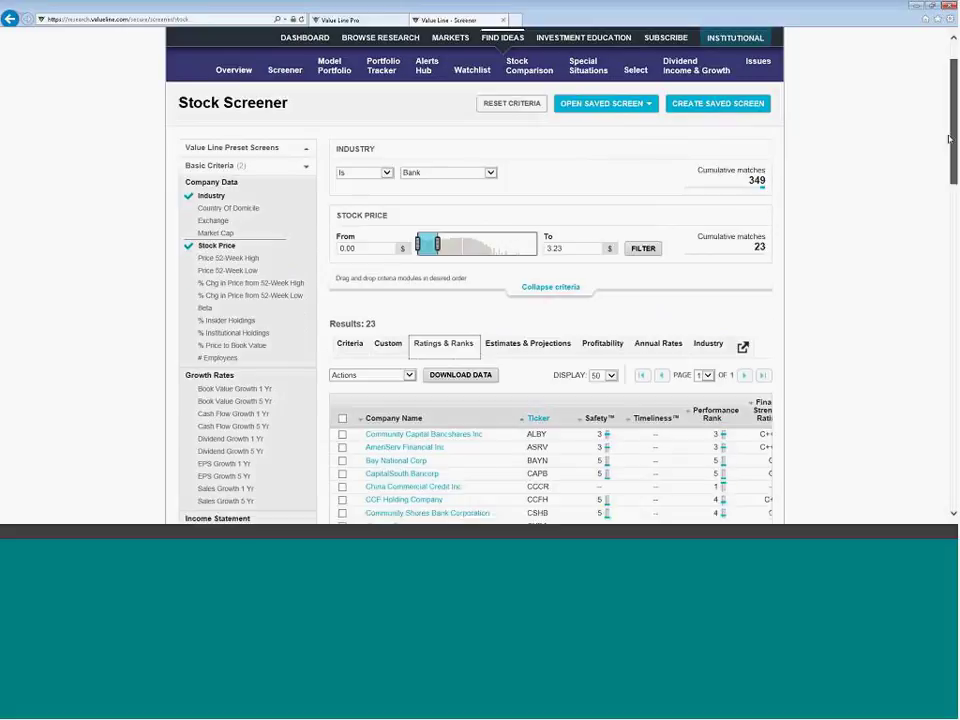
pyautogui.scroll(2, 856, 300)
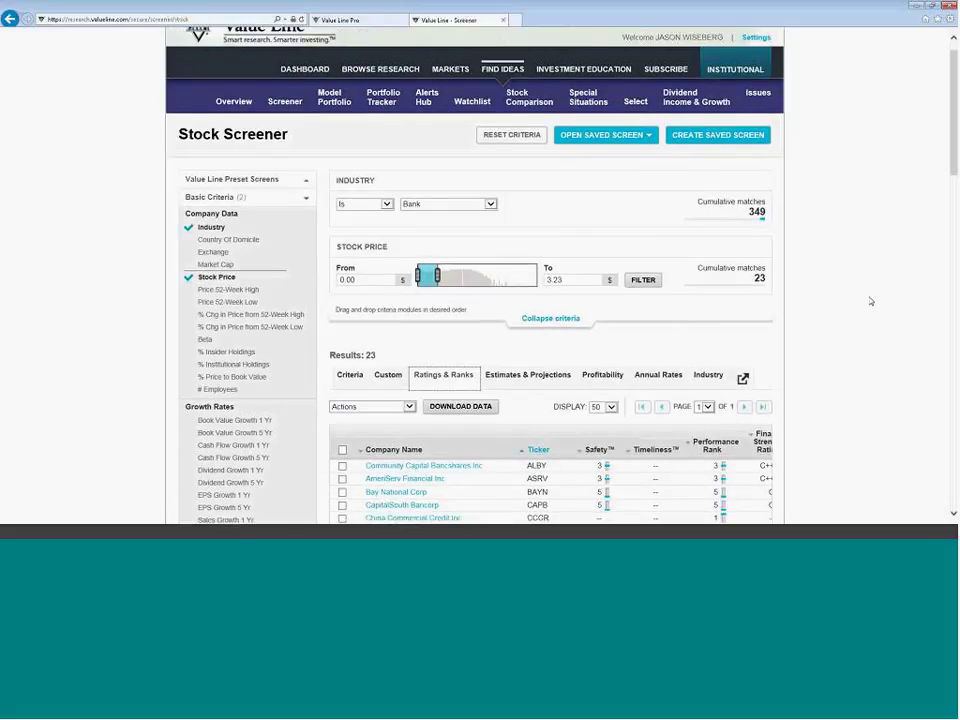
pyautogui.scroll(1, 868, 113)
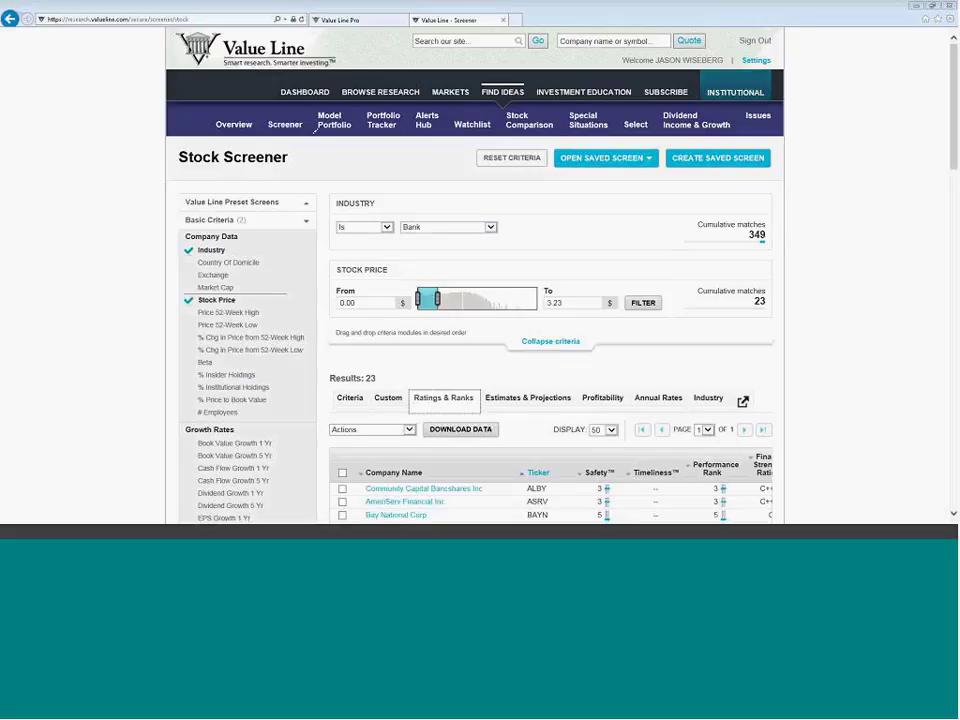
pyautogui.moveTo(350, 104)
pyautogui.mouseDown()
pyautogui.moveTo(305, 130)
pyautogui.moveTo(358, 110)
pyautogui.mouseUp()
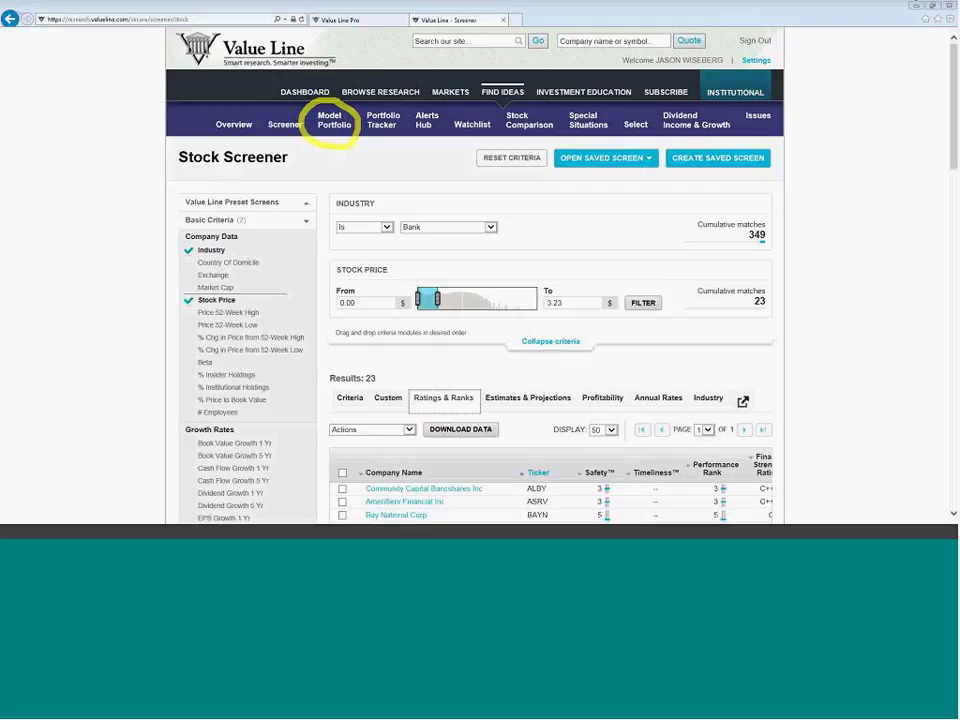
# Open the Model Portfolio page and circle the Portfolio I table's title and first column headings, clearing the markings when done
pyautogui.click(330, 124)
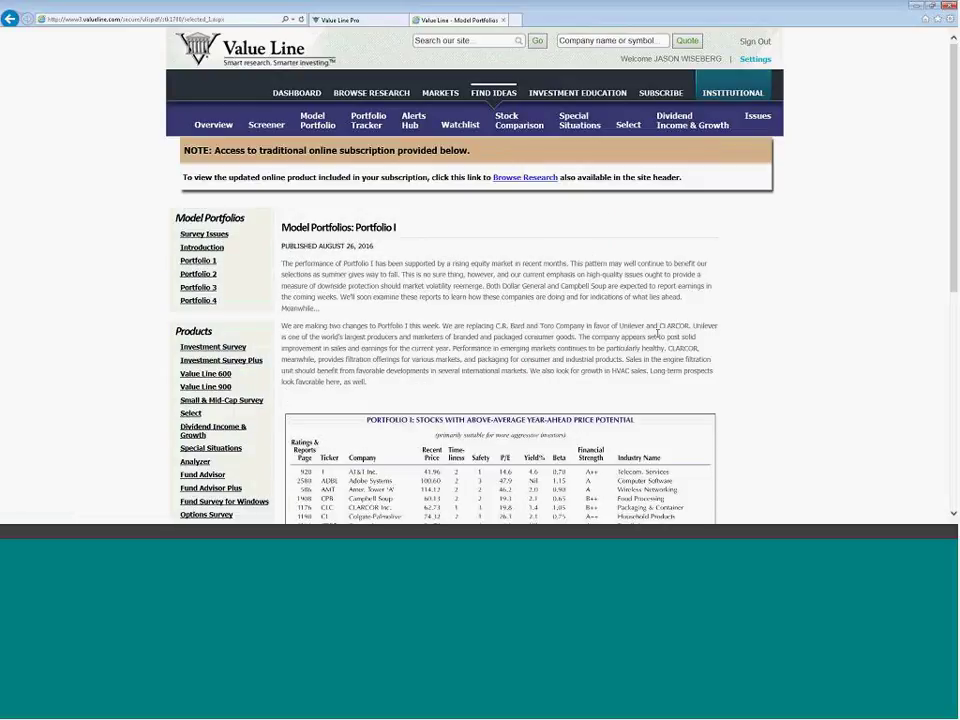
pyautogui.scroll(-3, 700, 310)
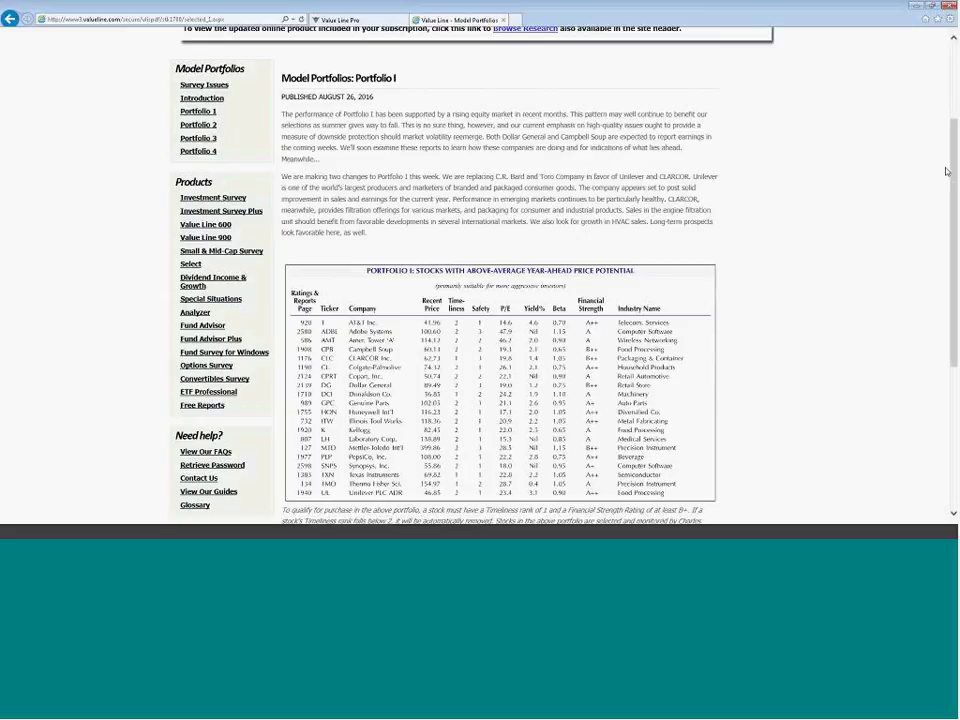
pyautogui.moveTo(512, 236)
pyautogui.mouseDown()
pyautogui.moveTo(376, 258)
pyautogui.moveTo(470, 303)
pyautogui.moveTo(630, 280)
pyautogui.moveTo(500, 236)
pyautogui.mouseUp()
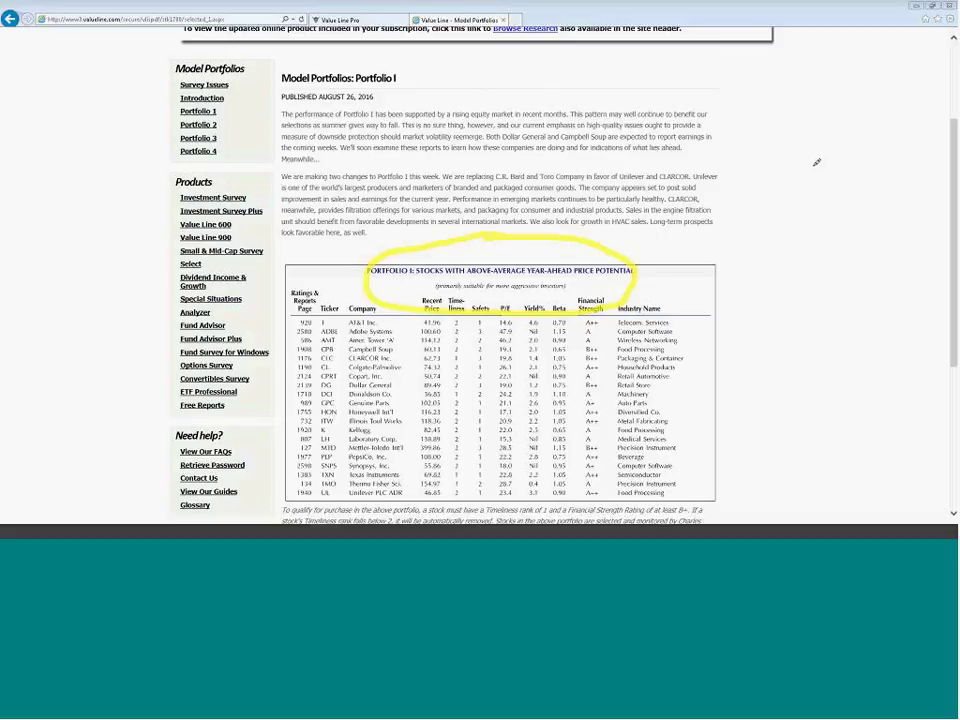
pyautogui.moveTo(296, 278); pyautogui.dragTo(331, 309)
pyautogui.moveTo(334, 297); pyautogui.dragTo(331, 309)
pyautogui.press('Escape')
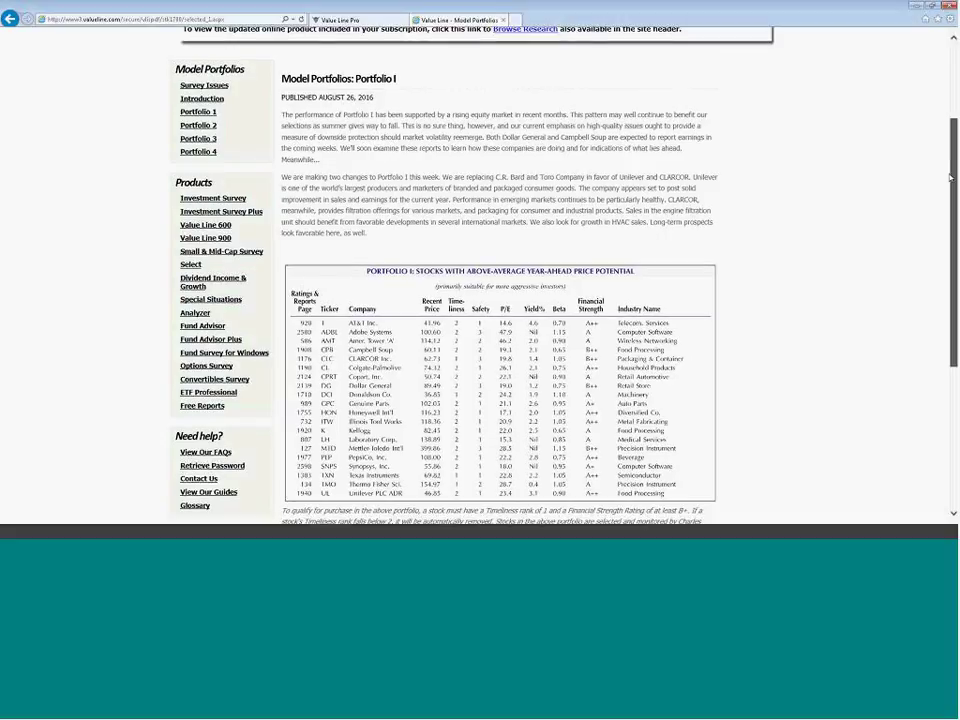
# Circle the qualification note beneath the Portfolio I table, point an arrow at the Industry Name column, and clear the markings
pyautogui.moveTo(952, 153); pyautogui.dragTo(952, 185)
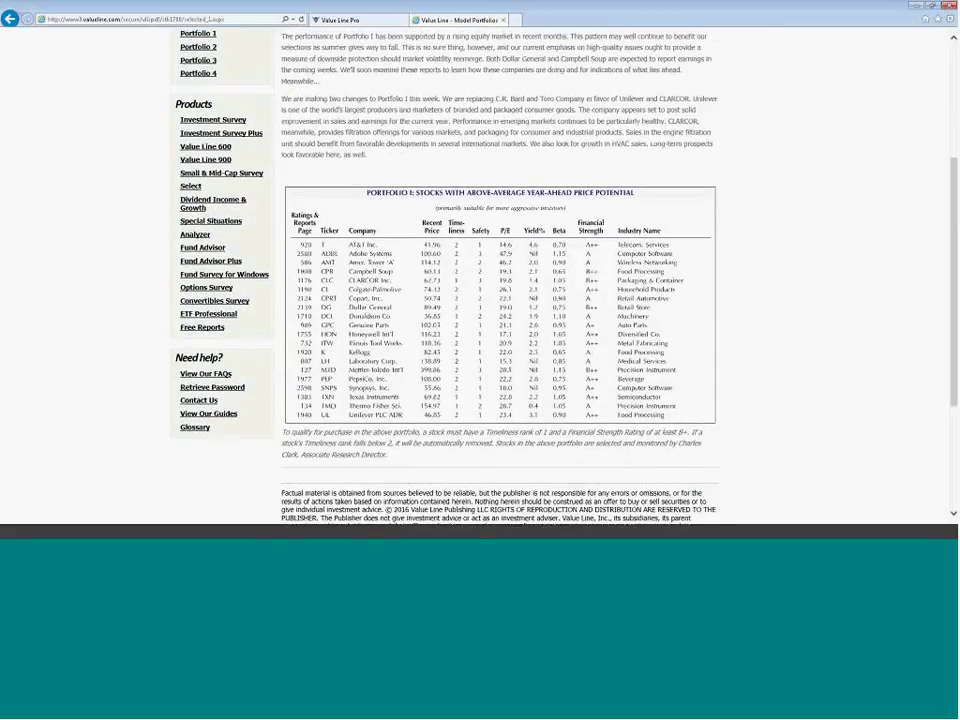
pyautogui.moveTo(268, 418)
pyautogui.mouseDown()
pyautogui.moveTo(240, 435)
pyautogui.moveTo(664, 467)
pyautogui.moveTo(597, 383)
pyautogui.moveTo(268, 418)
pyautogui.mouseUp()
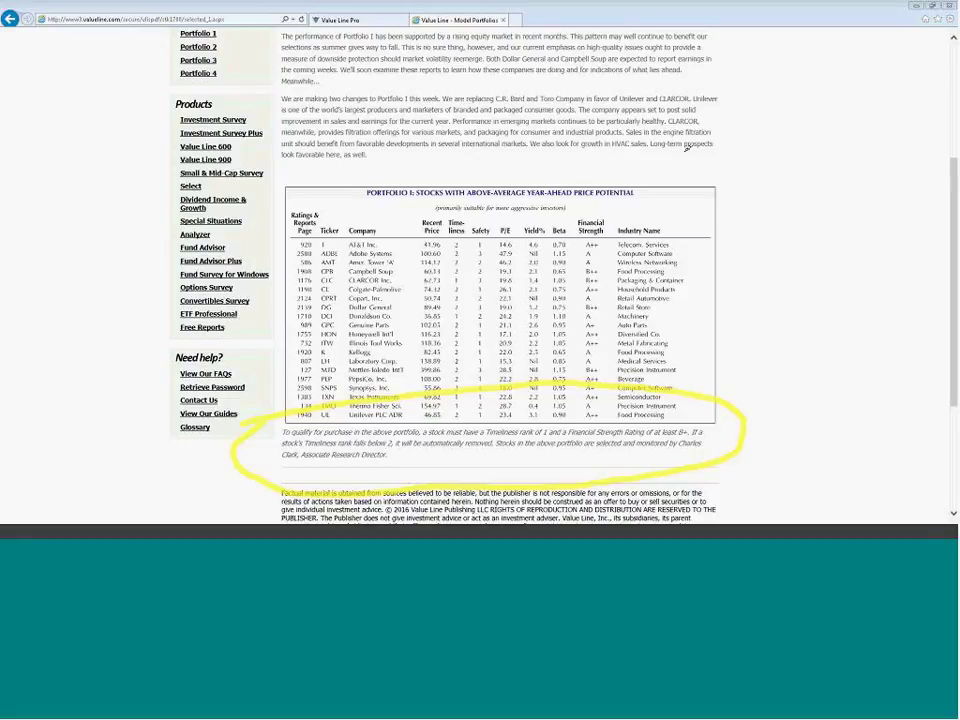
pyautogui.moveTo(755, 170)
pyautogui.mouseDown()
pyautogui.moveTo(724, 208)
pyautogui.moveTo(699, 216)
pyautogui.moveTo(728, 232)
pyautogui.mouseUp()
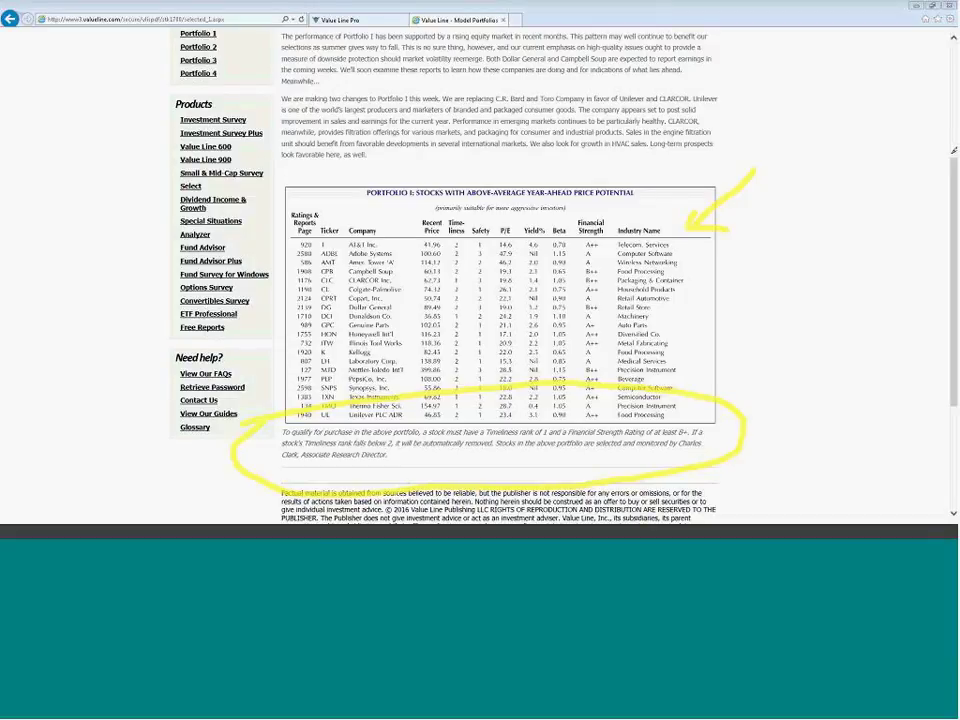
pyautogui.press('Escape')
pyautogui.moveTo(955, 150); pyautogui.dragTo(953, 66)
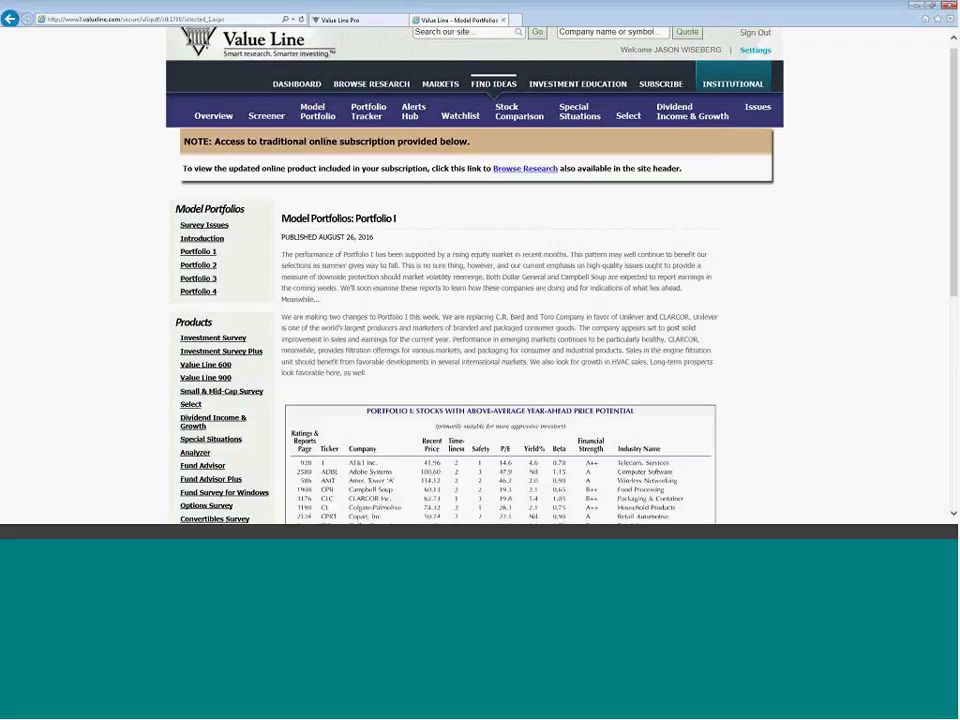
# Open the Selection & Opinion issue from the dashboard's quick links and circle its "Model Portfolios: Recent Developments" heading
pyautogui.click(291, 86)
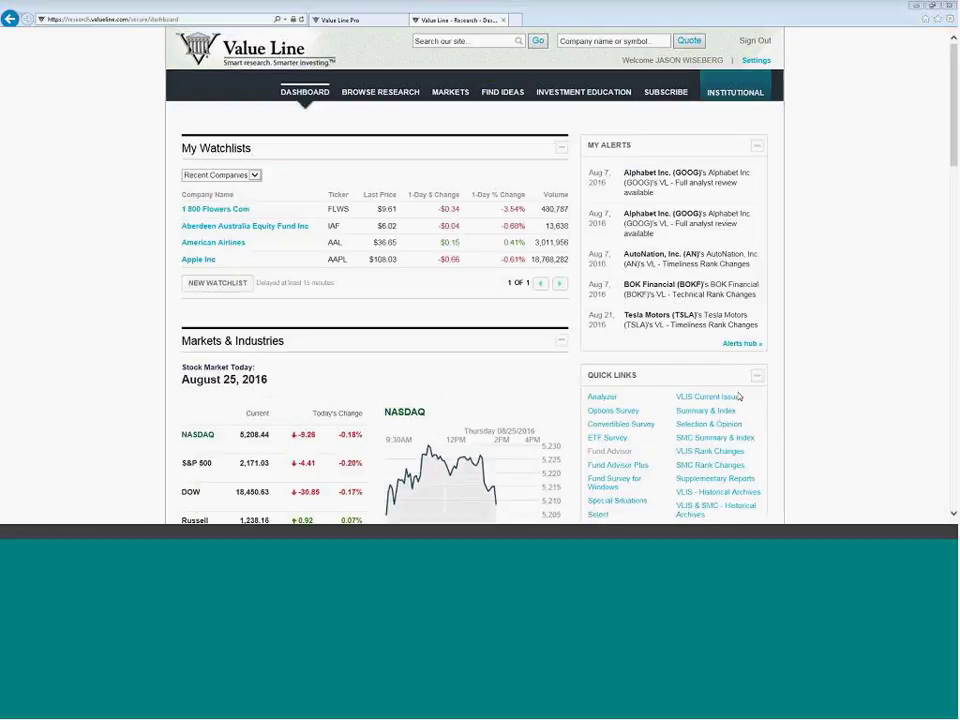
pyautogui.moveTo(722, 415)
pyautogui.mouseDown()
pyautogui.moveTo(761, 428)
pyautogui.moveTo(724, 411)
pyautogui.moveTo(734, 410)
pyautogui.mouseUp()
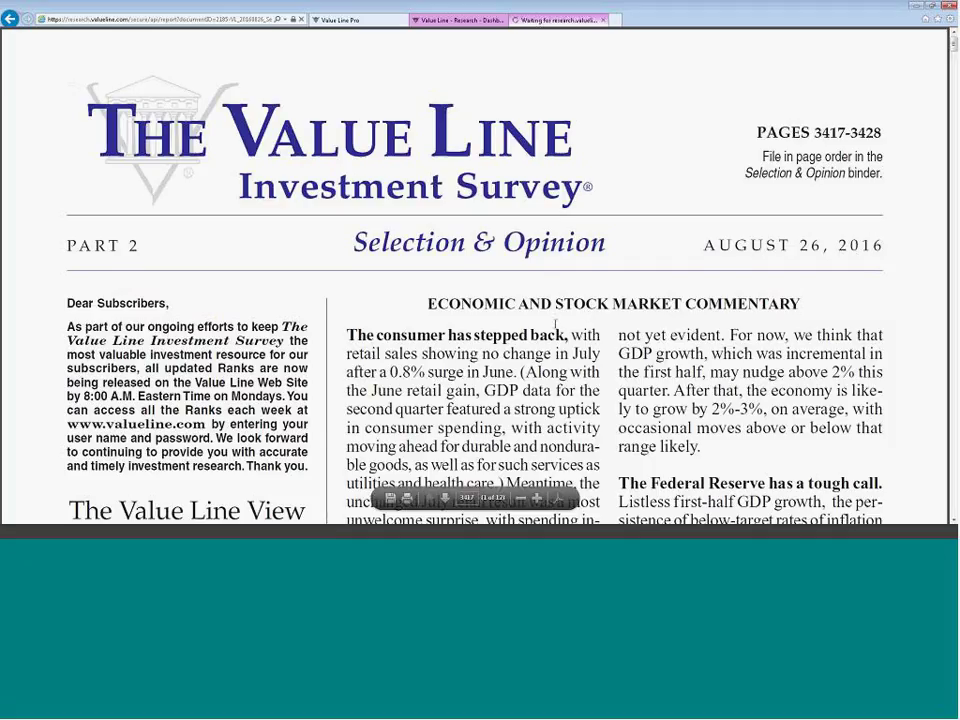
pyautogui.scroll(-3, 555, 323)
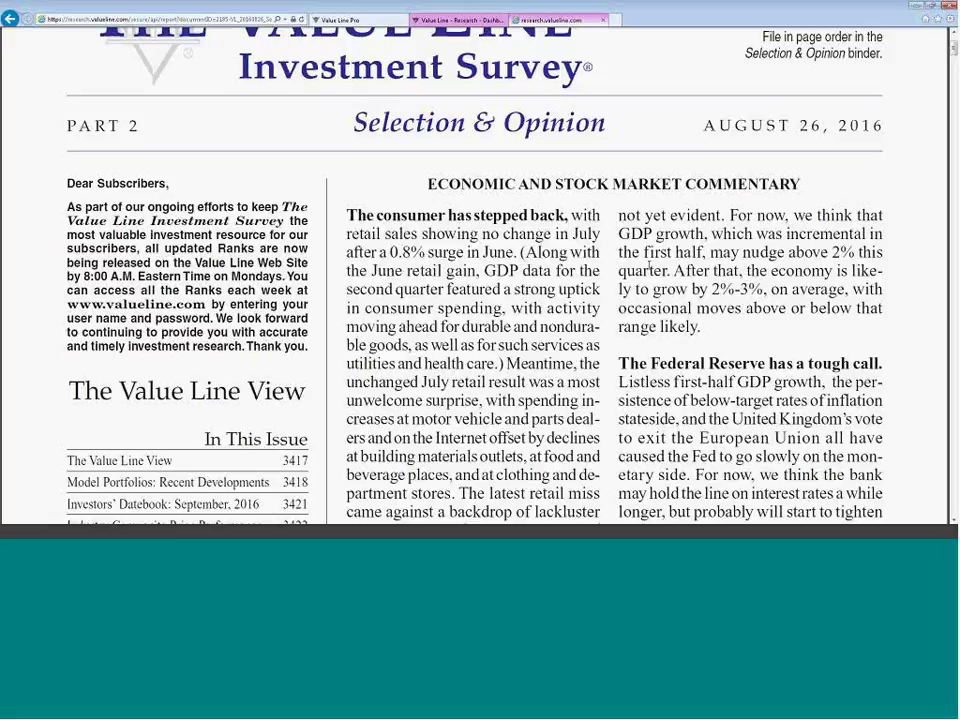
pyautogui.scroll(-5, 650, 268)
pyautogui.scroll(-10, 617, 320)
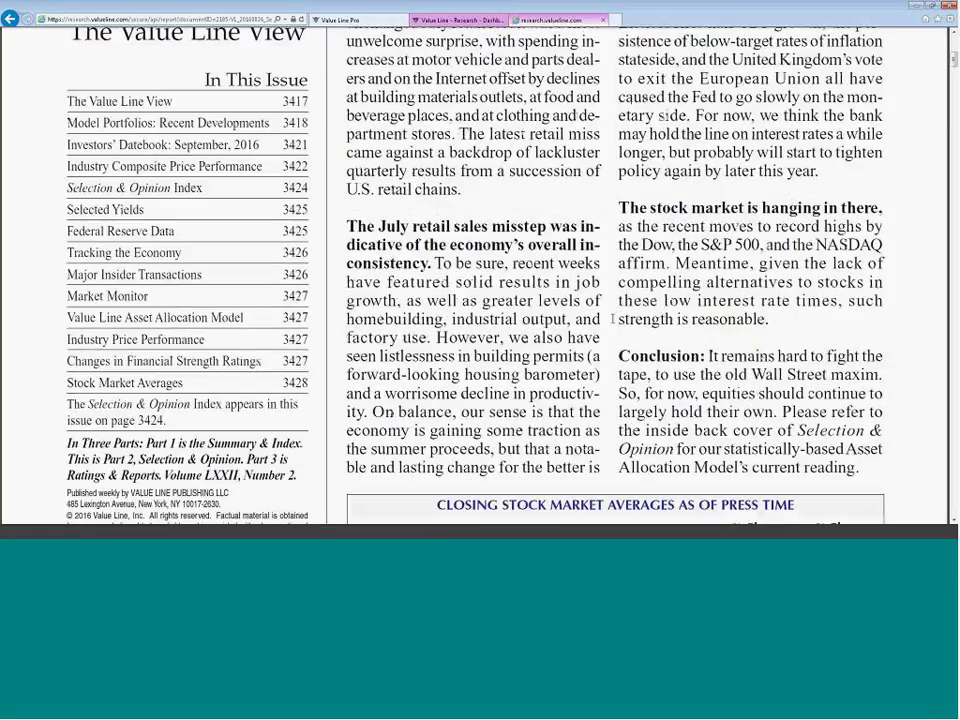
pyautogui.scroll(-3, 615, 314)
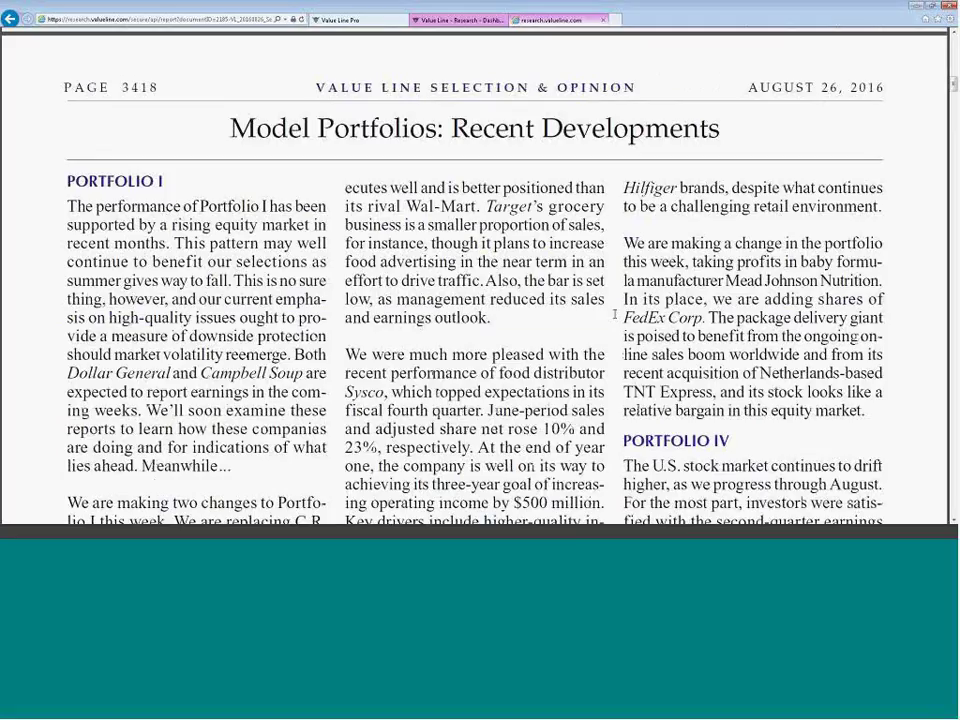
pyautogui.moveTo(235, 101)
pyautogui.mouseDown()
pyautogui.moveTo(343, 182)
pyautogui.moveTo(670, 130)
pyautogui.moveTo(290, 90)
pyautogui.mouseUp()
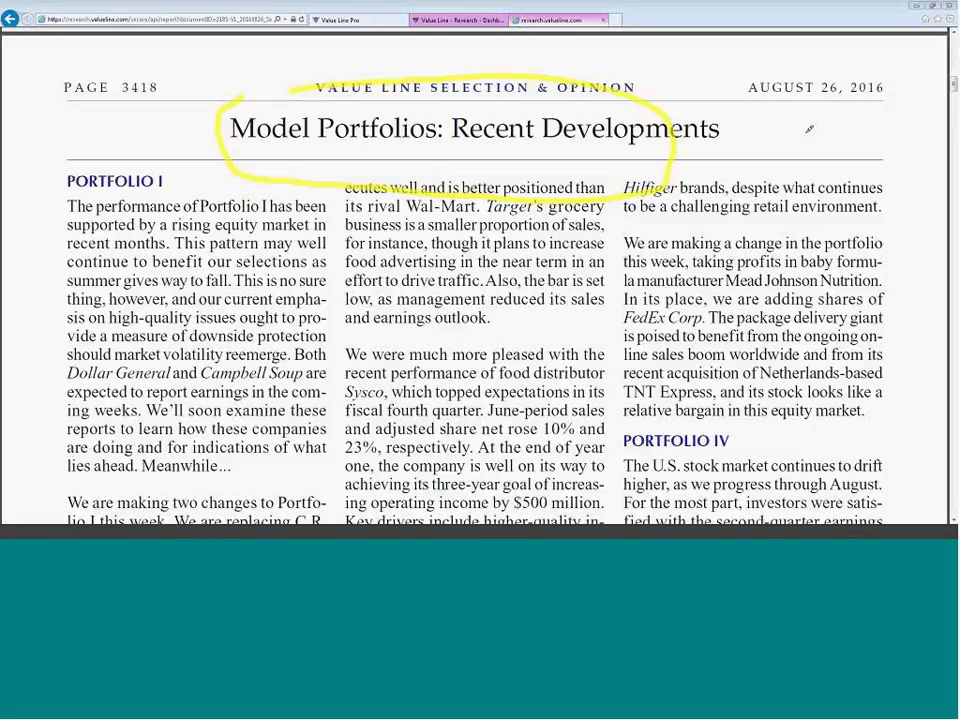
pyautogui.press('Escape')
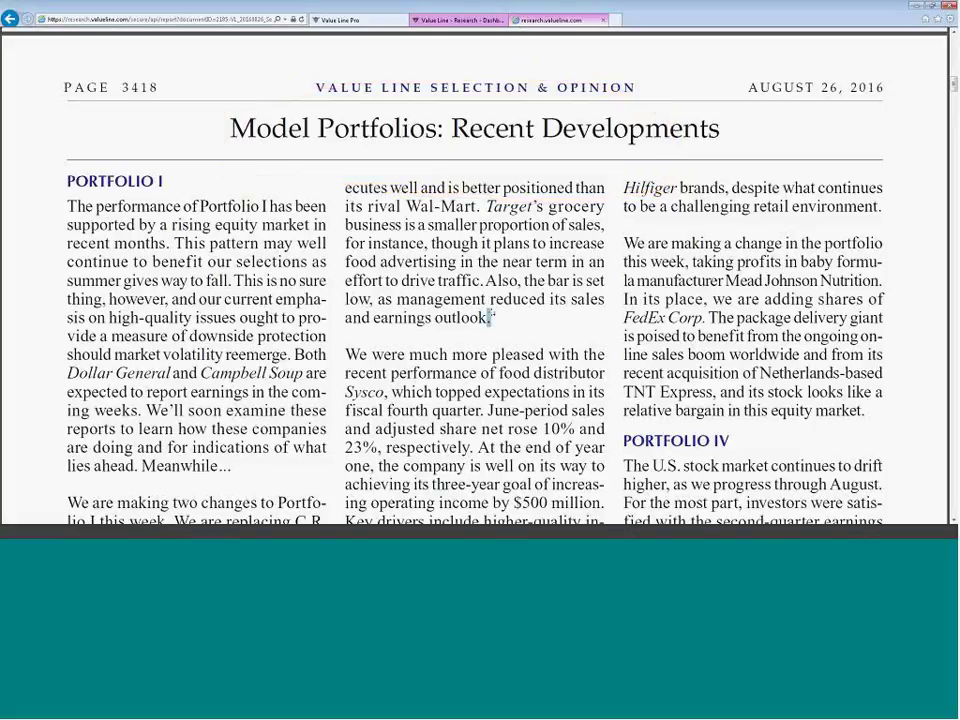
# Read through the model portfolio commentary to the Portfolio I stock table, return to the issue's first page, and close the issue
pyautogui.scroll(-1, 490, 300)
pyautogui.scroll(-5, 490, 296)
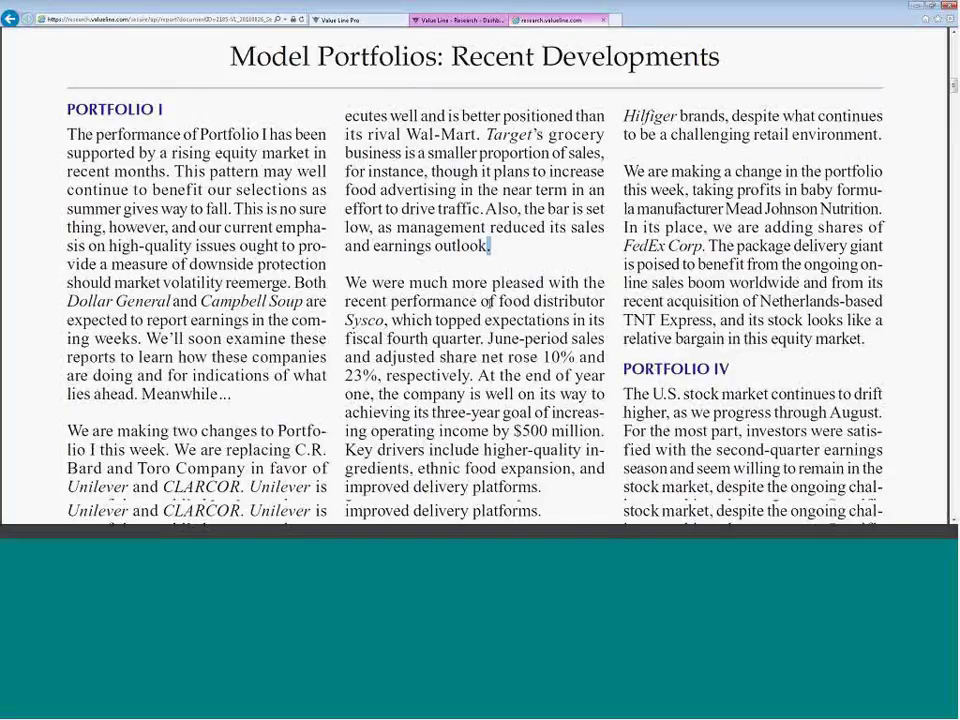
pyautogui.scroll(-4, 487, 296)
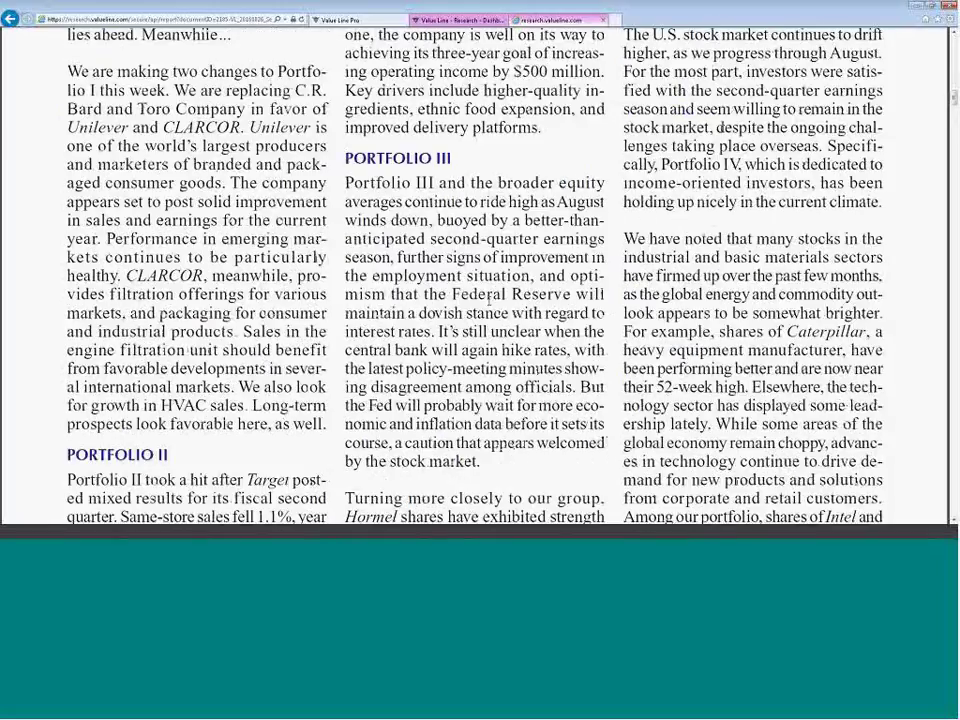
pyautogui.scroll(-9, 491, 290)
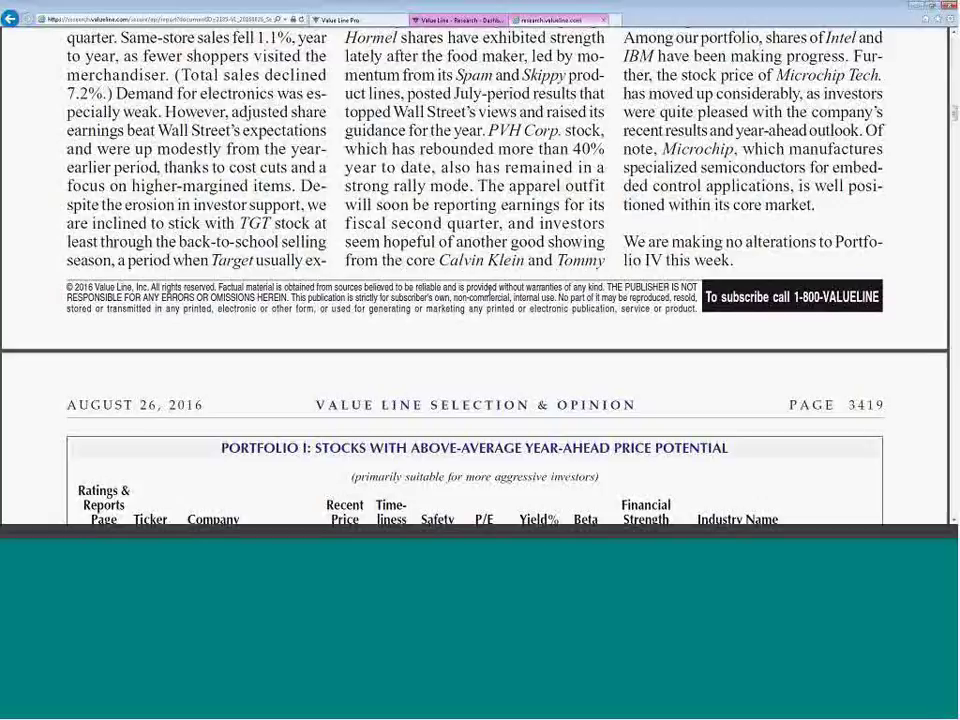
pyautogui.scroll(-1, 484, 292)
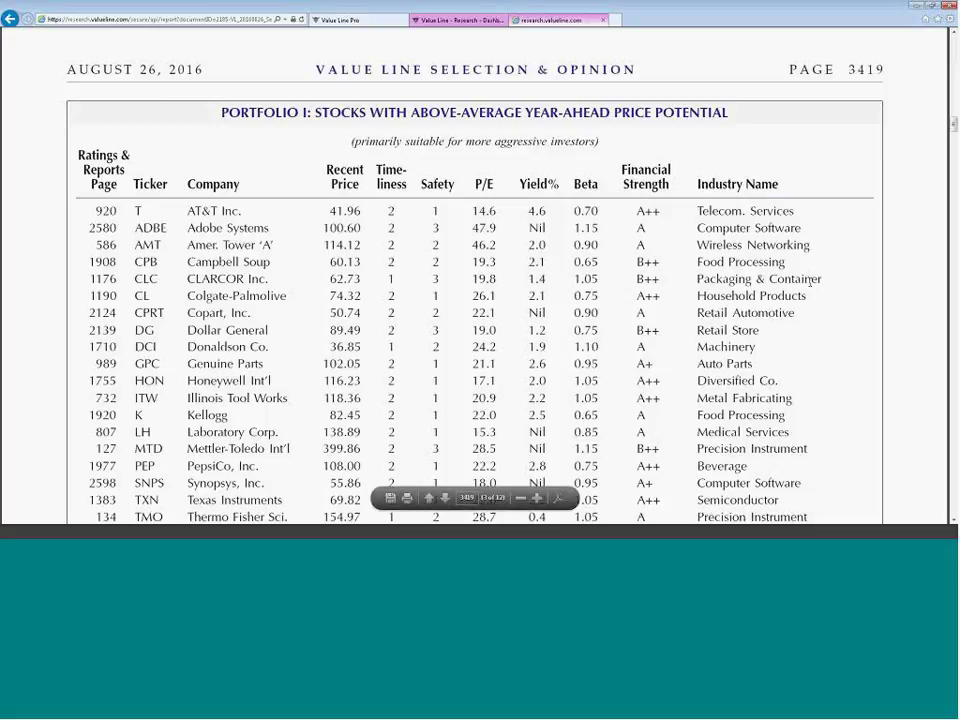
pyautogui.moveTo(953, 124); pyautogui.dragTo(953, 35)
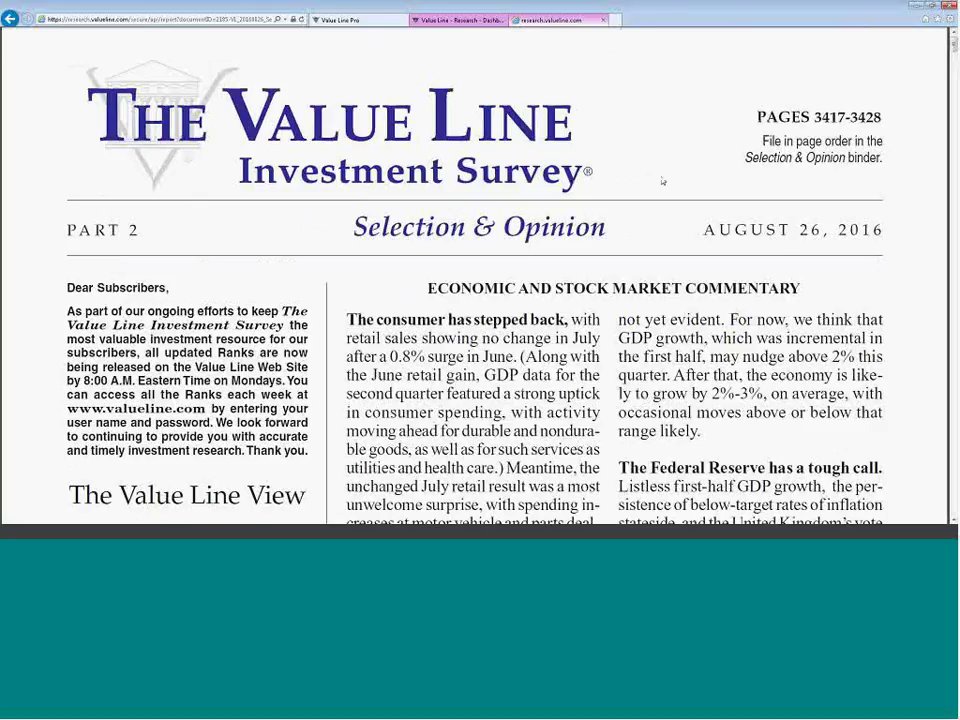
pyautogui.scroll(1, 660, 180)
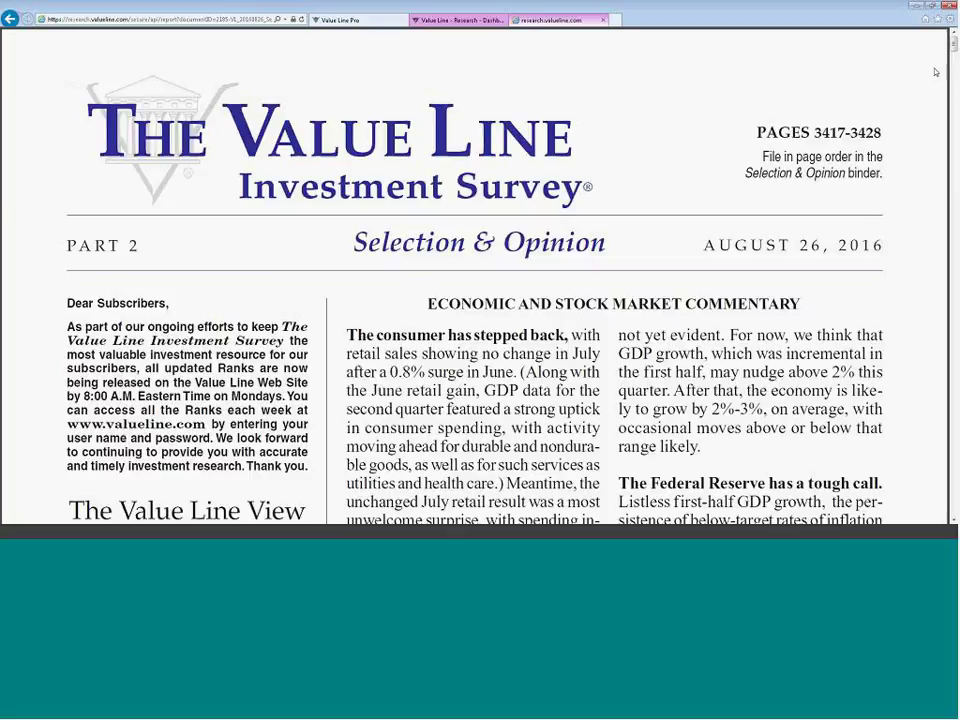
pyautogui.click(603, 20)
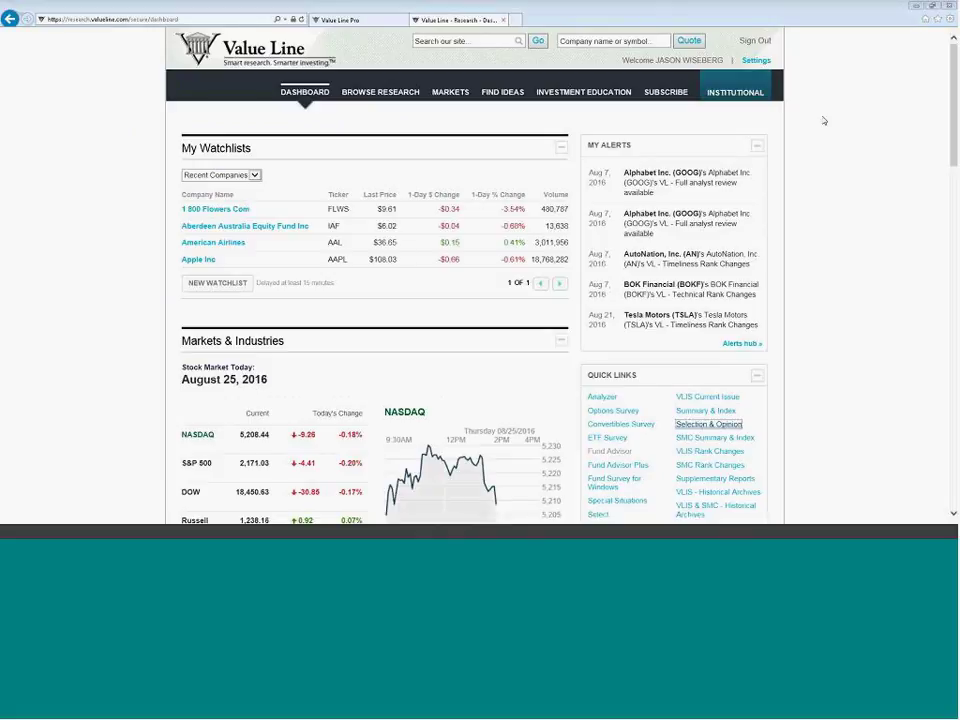
# Open the Investment Education section and circle its Glossary and Tools Guides entries, clearing the marking when done
pyautogui.moveTo(628, 72)
pyautogui.mouseDown()
pyautogui.moveTo(560, 112)
pyautogui.moveTo(640, 112)
pyautogui.moveTo(616, 72)
pyautogui.mouseUp()
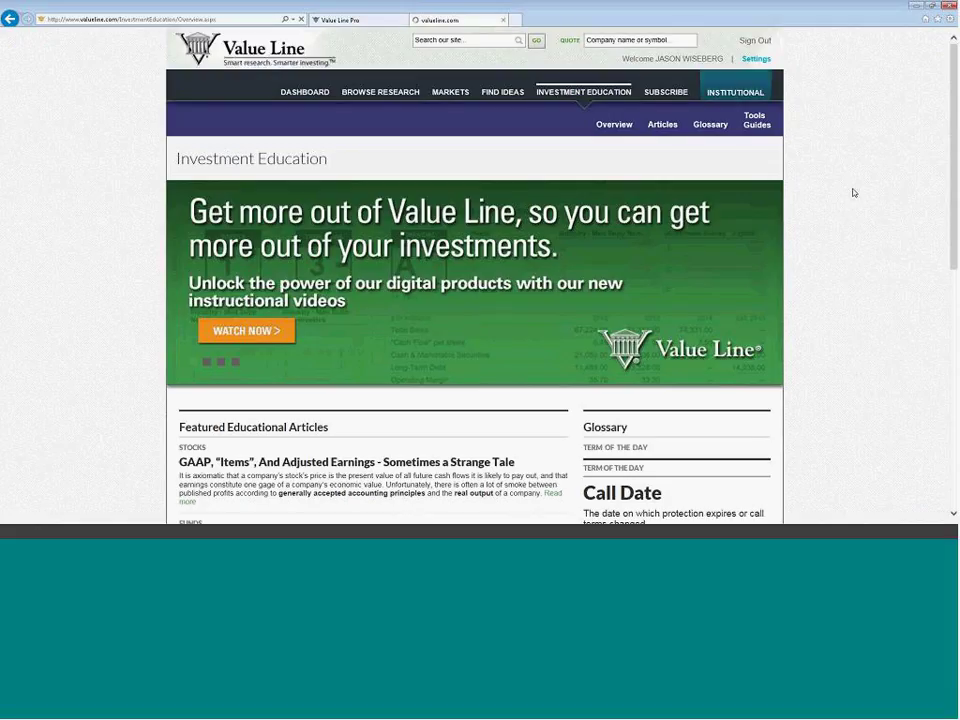
pyautogui.moveTo(690, 103); pyautogui.dragTo(760, 93)
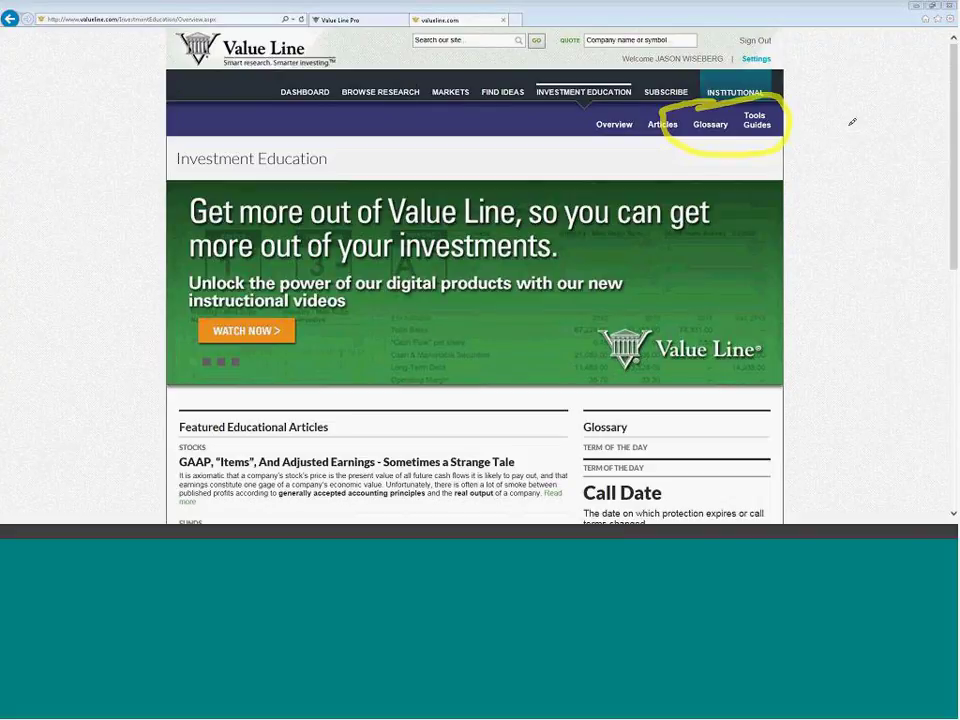
pyautogui.press('Escape')
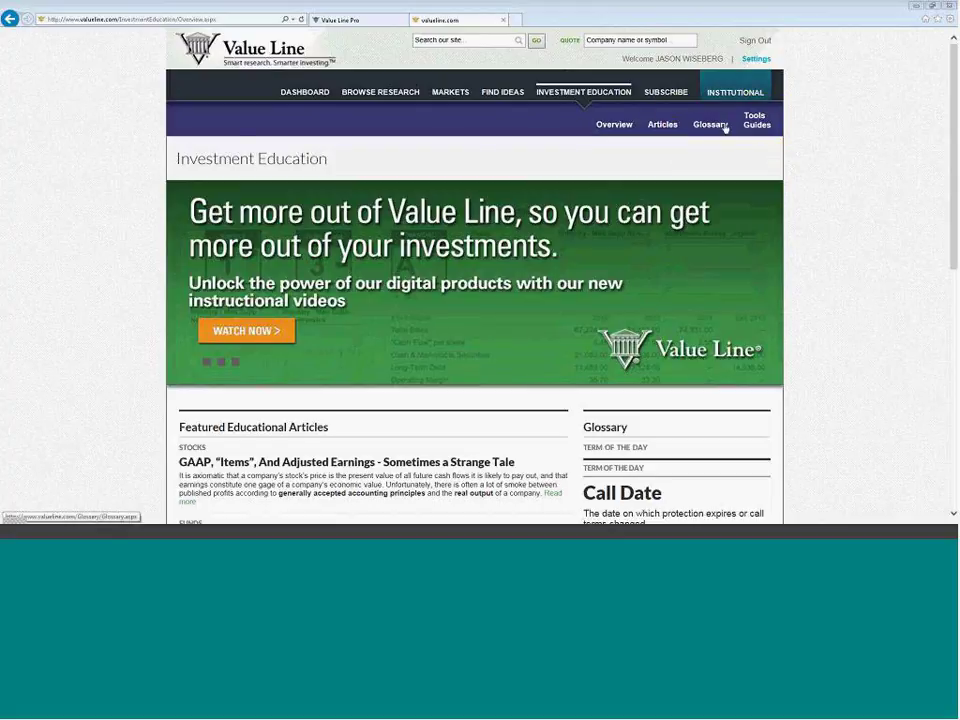
# Open the Glossary and show the definition of "% Change in Customers"
pyautogui.click(710, 124)
pyautogui.scroll(-1, 809, 270)
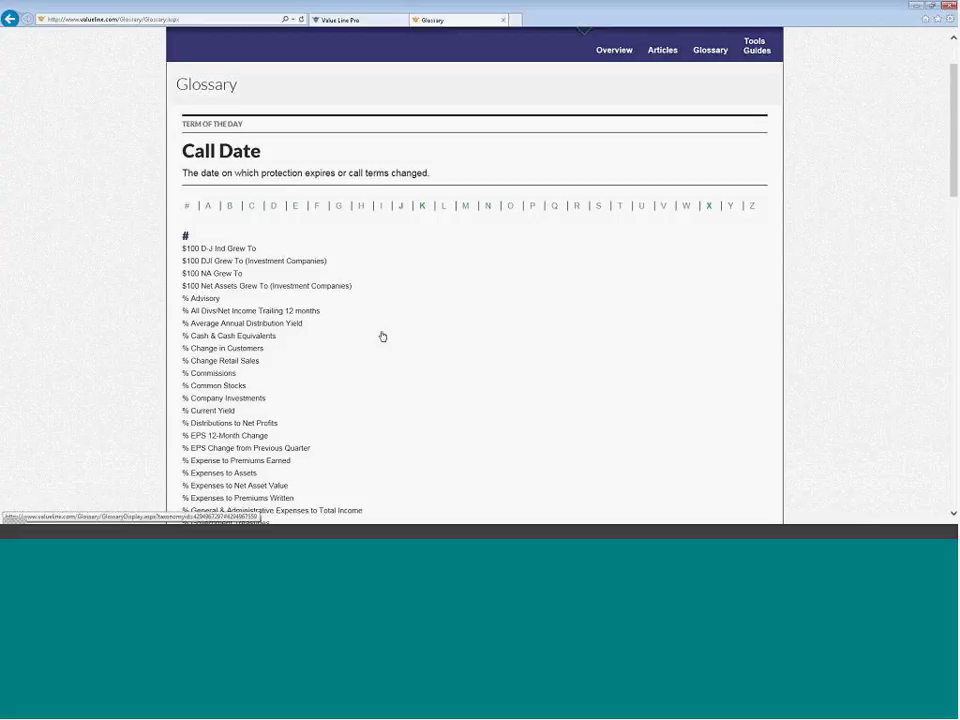
pyautogui.click(227, 349)
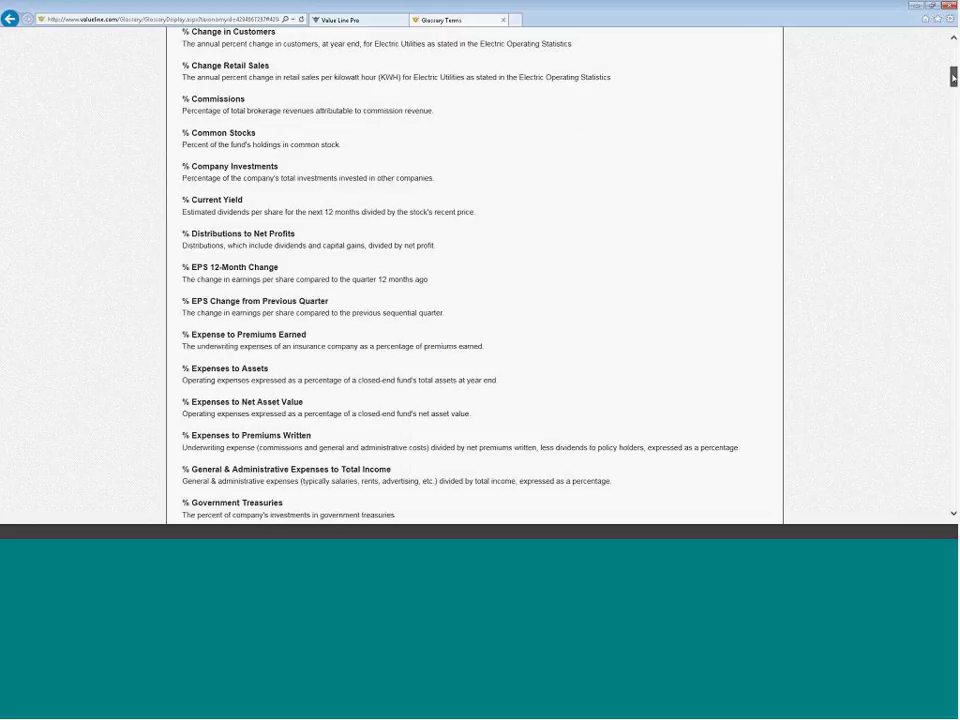
# Open the Tools Guides page and mark the How to Use guides, the Screener tool guide and the Video Library entry, clearing the markings when done
pyautogui.moveTo(953, 80); pyautogui.dragTo(953, 53)
pyautogui.click(754, 122)
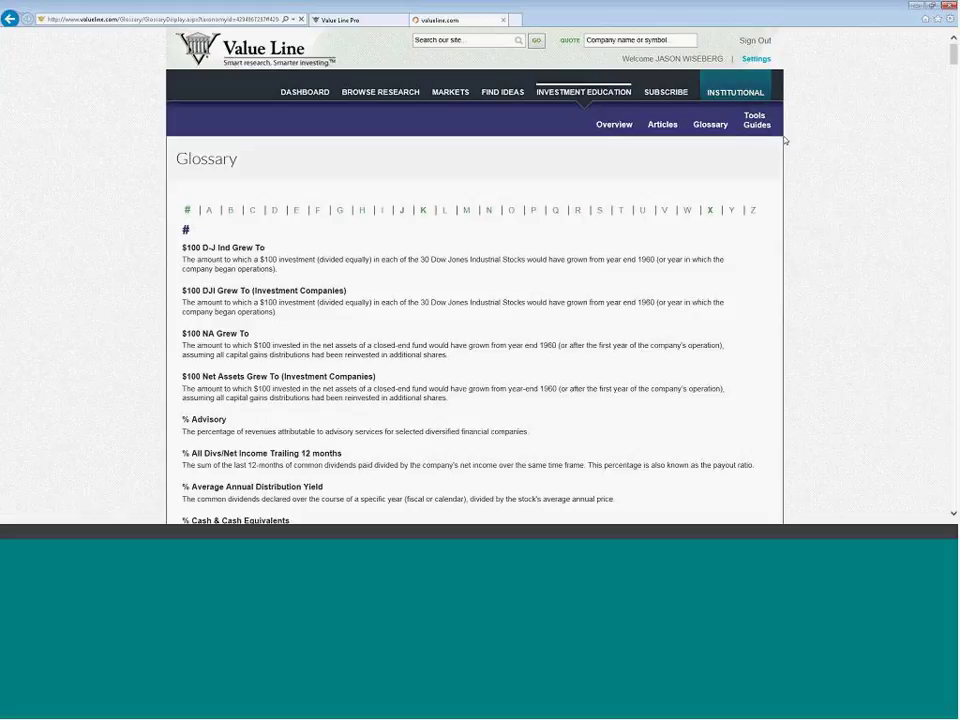
pyautogui.scroll(-1, 801, 194)
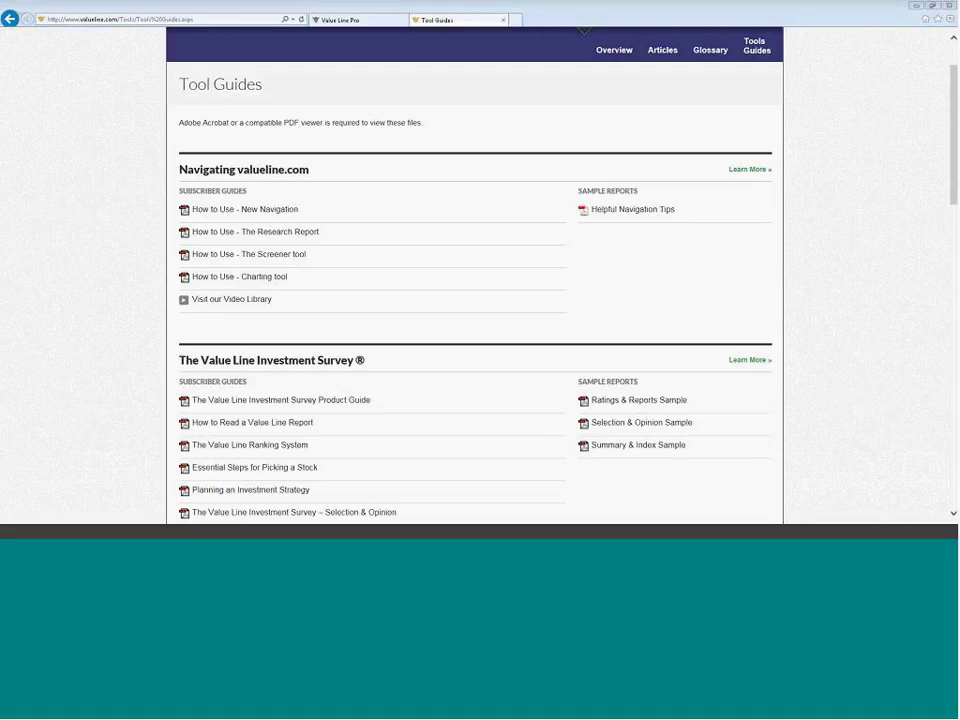
pyautogui.moveTo(262, 180)
pyautogui.mouseDown()
pyautogui.moveTo(160, 218)
pyautogui.moveTo(150, 266)
pyautogui.moveTo(300, 274)
pyautogui.moveTo(321, 208)
pyautogui.moveTo(397, 232)
pyautogui.mouseUp()
pyautogui.moveTo(330, 256); pyautogui.dragTo(349, 268)
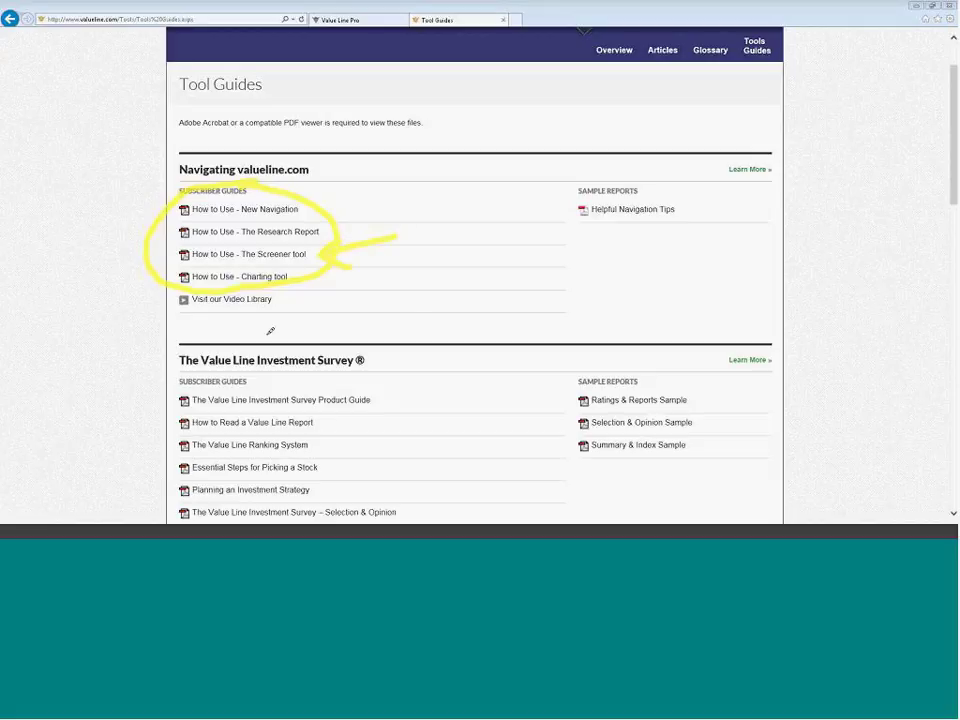
pyautogui.moveTo(282, 290)
pyautogui.mouseDown()
pyautogui.moveTo(167, 284)
pyautogui.moveTo(287, 294)
pyautogui.moveTo(287, 284)
pyautogui.mouseUp()
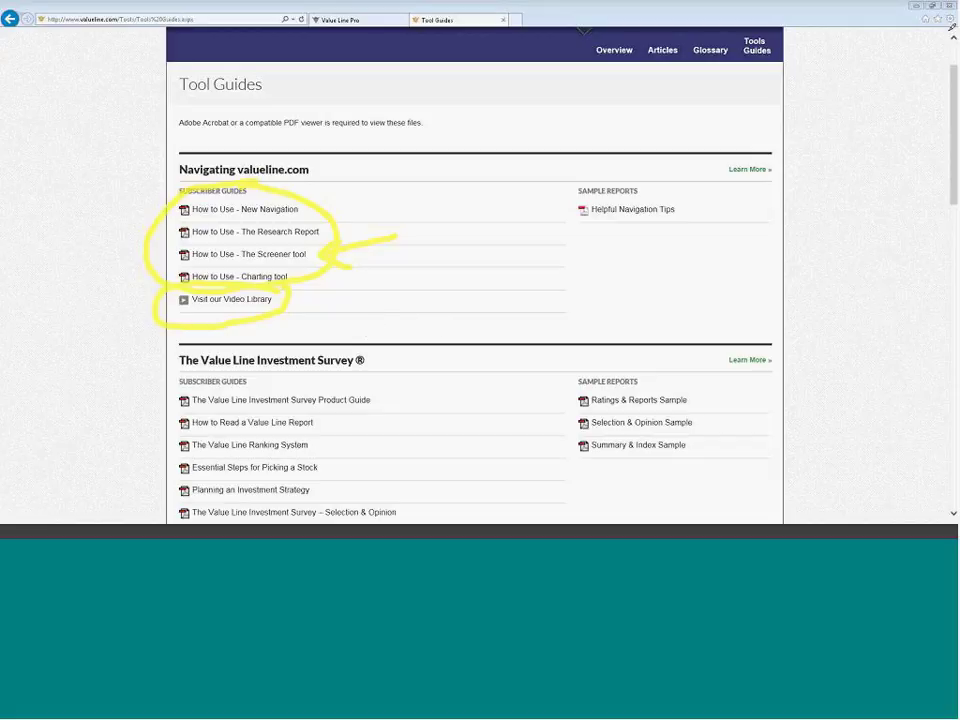
pyautogui.press('Escape')
# Open the "How to Read a Value Line Report" guide and read on to its Getting Started section
pyautogui.scroll(-3, 98, 381)
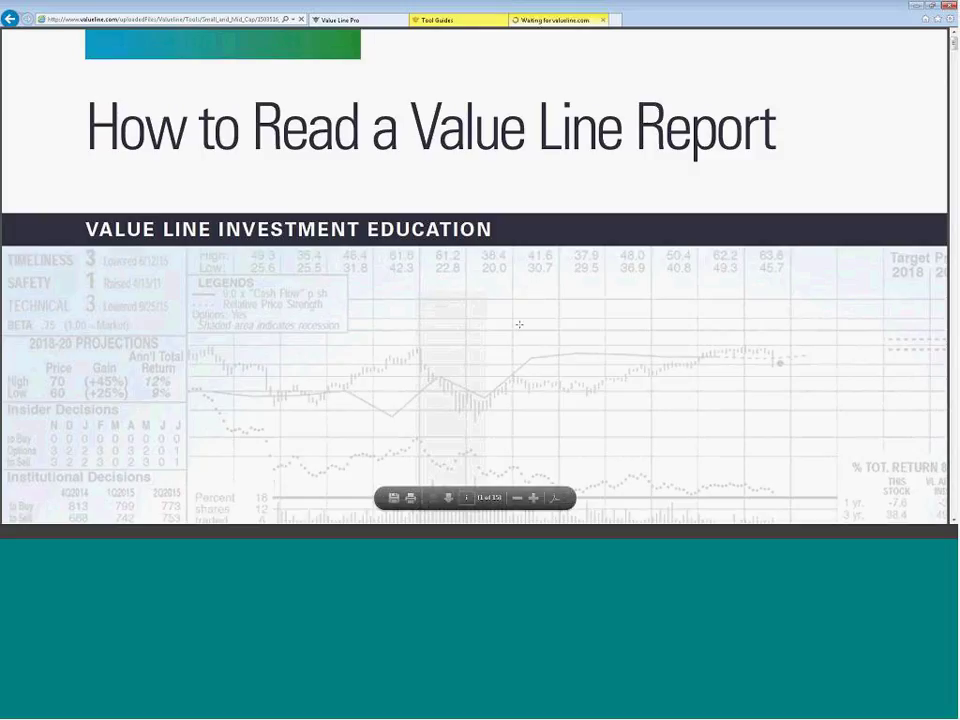
pyautogui.scroll(-3, 519, 324)
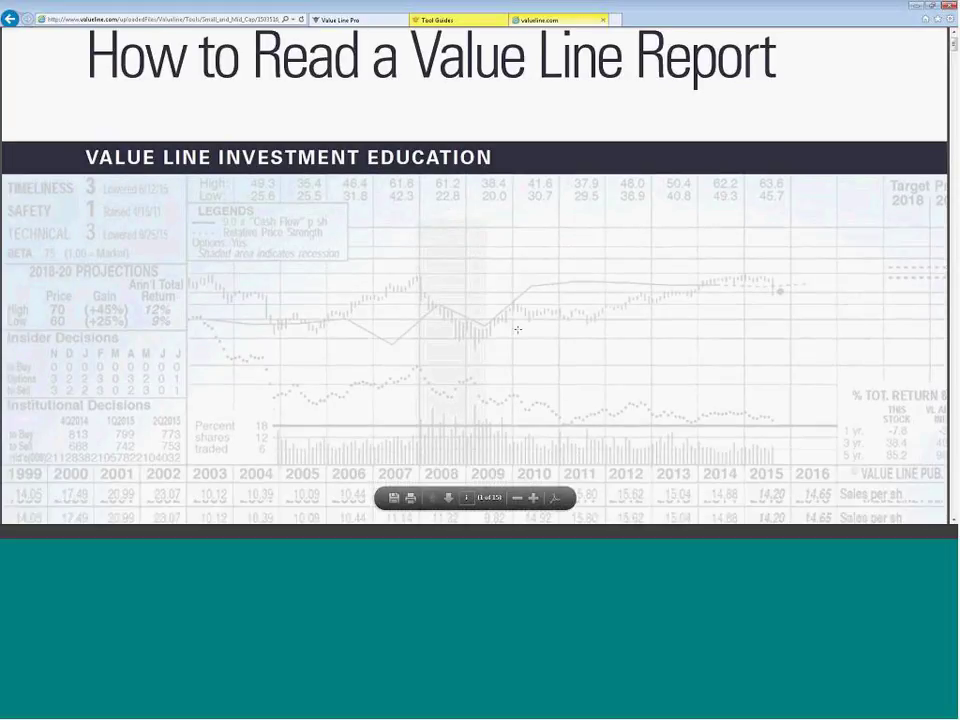
pyautogui.scroll(-6, 518, 329)
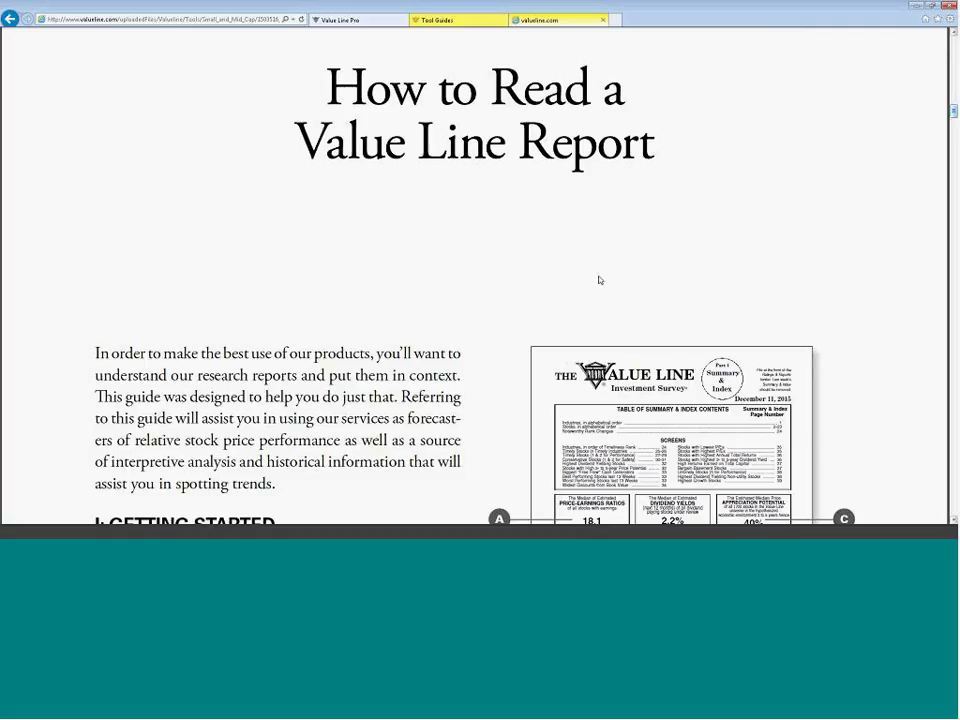
pyautogui.scroll(-5, 599, 280)
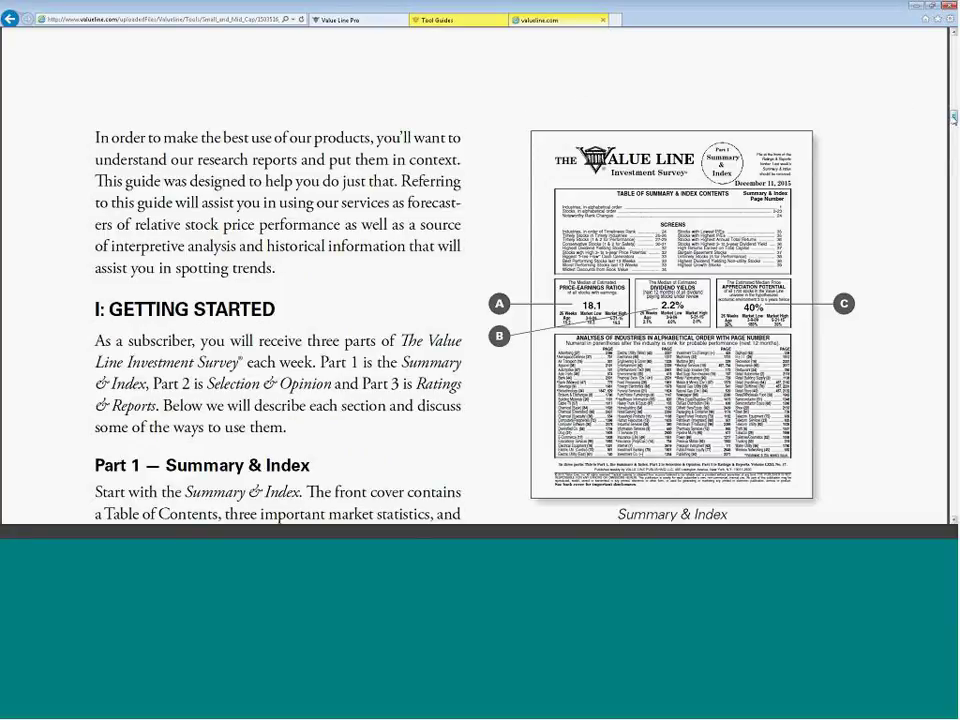
# Close the "How to Read a Value Line Report" guide and return to the Navigating valueline.com guides on the Tool Guides page
pyautogui.scroll(10, 953, 117)
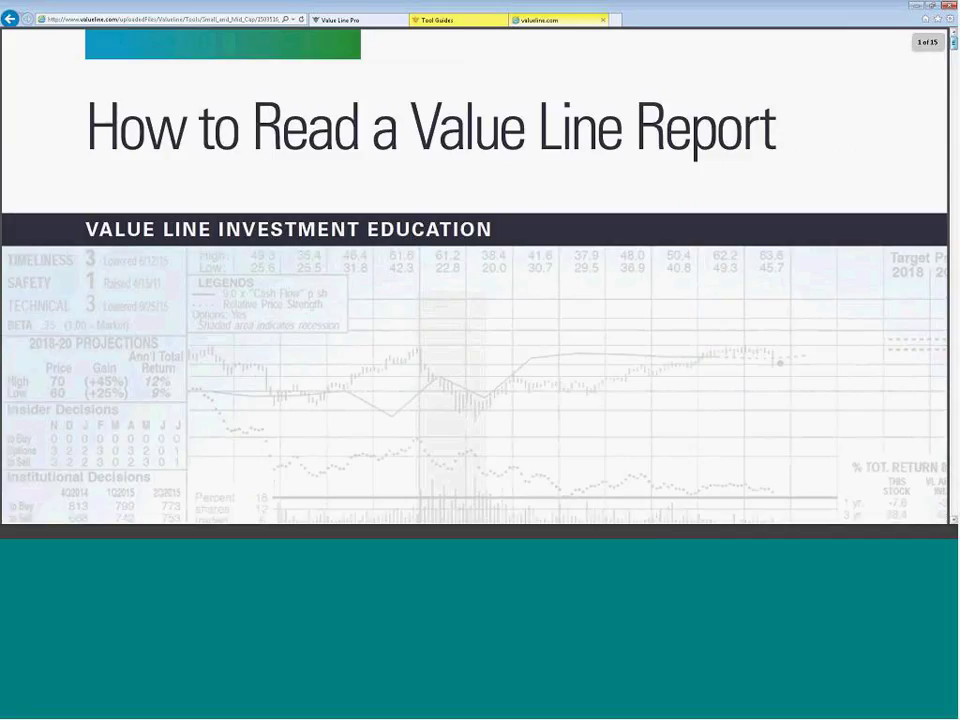
pyautogui.click(603, 20)
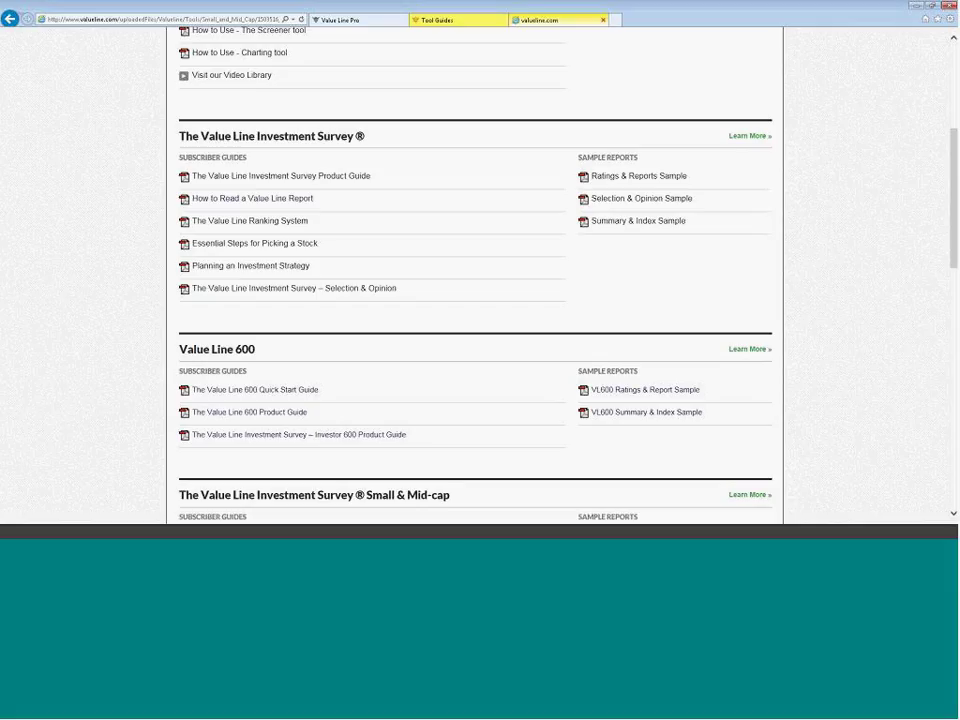
pyautogui.scroll(5, 900, 180)
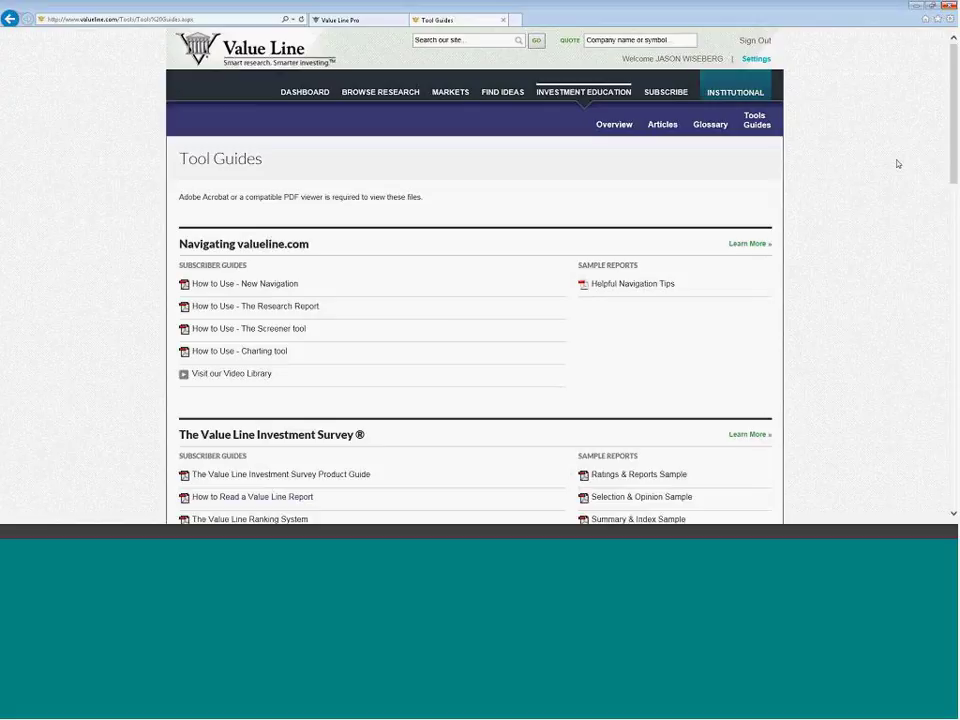
# Open the Webinar Series Schedule on the Value Line Pro site and look over the upcoming and past webinars
pyautogui.click(332, 20)
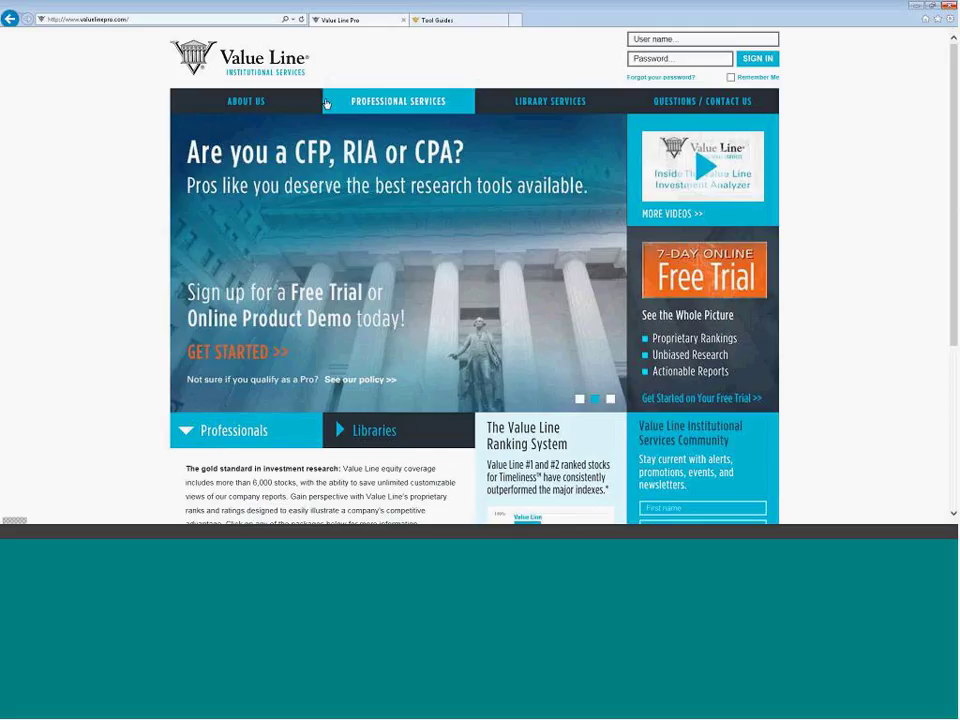
pyautogui.moveTo(266, 108)
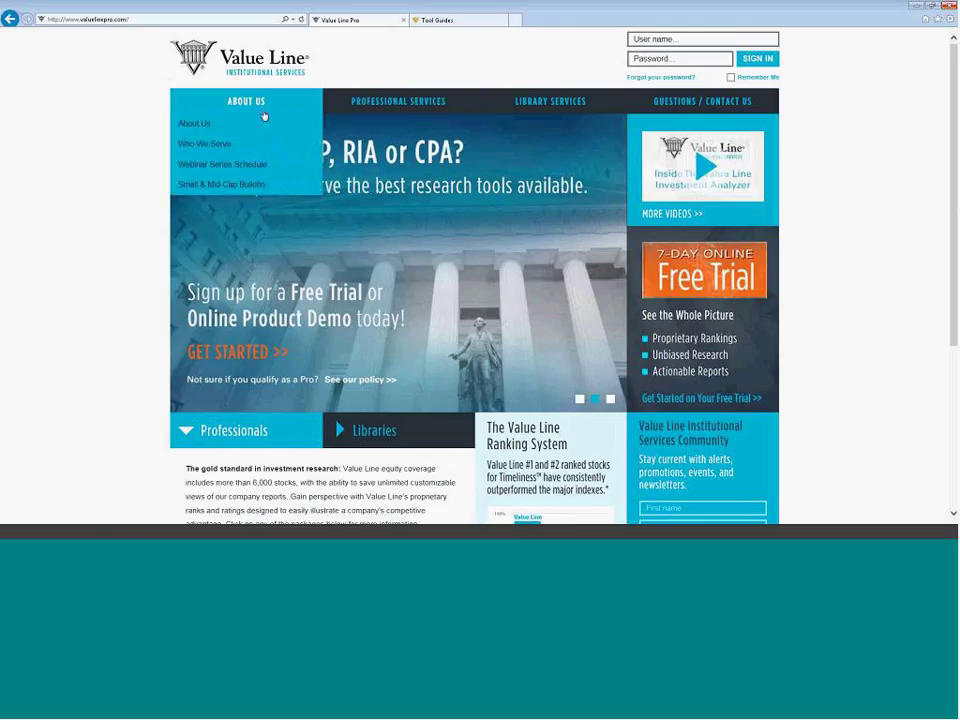
pyautogui.click(253, 166)
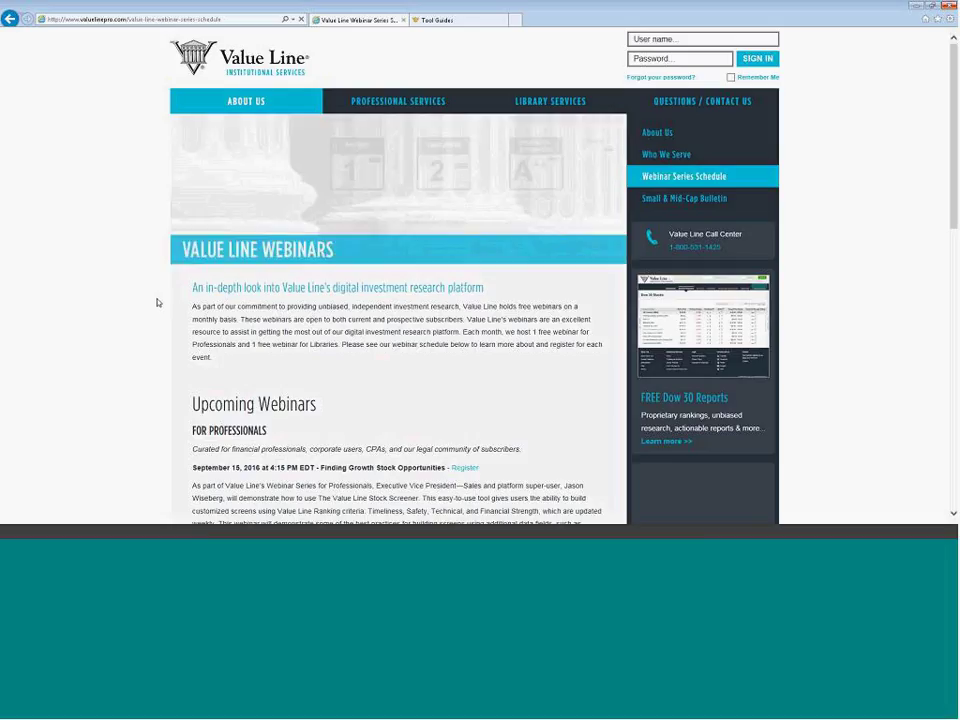
pyautogui.scroll(-5, 133, 308)
pyautogui.scroll(-3, 133, 308)
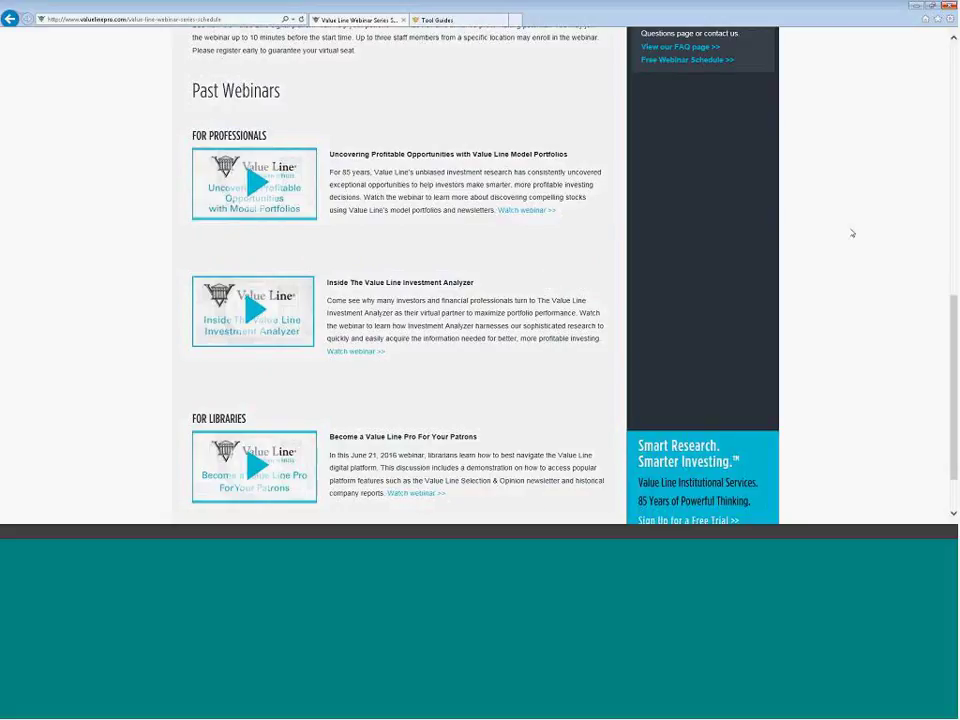
pyautogui.scroll(2, 849, 231)
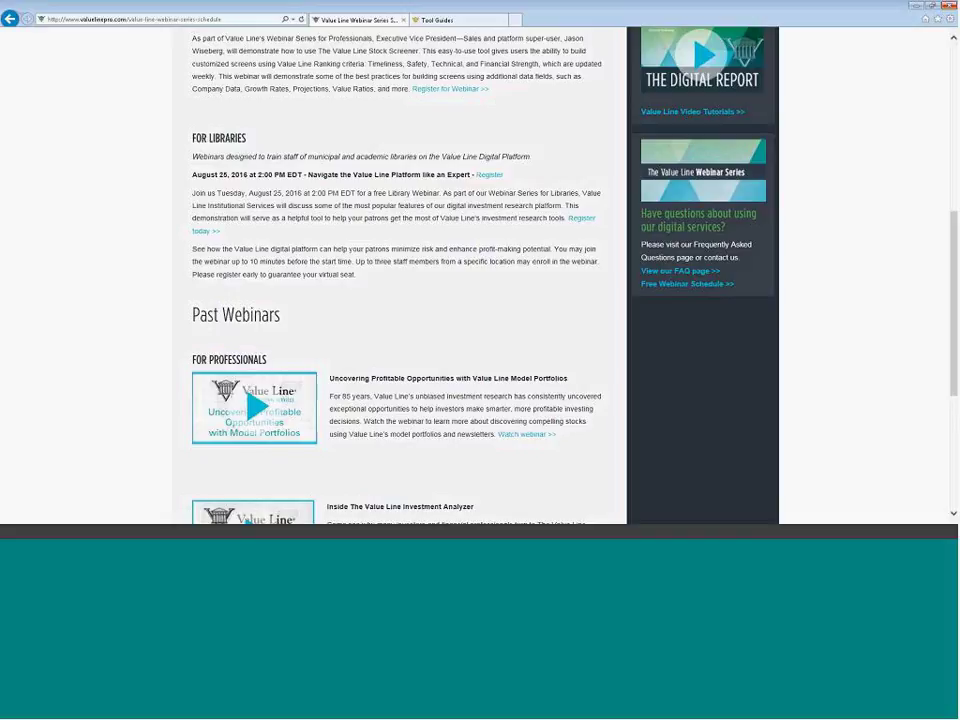
pyautogui.moveTo(953, 300); pyautogui.dragTo(953, 130)
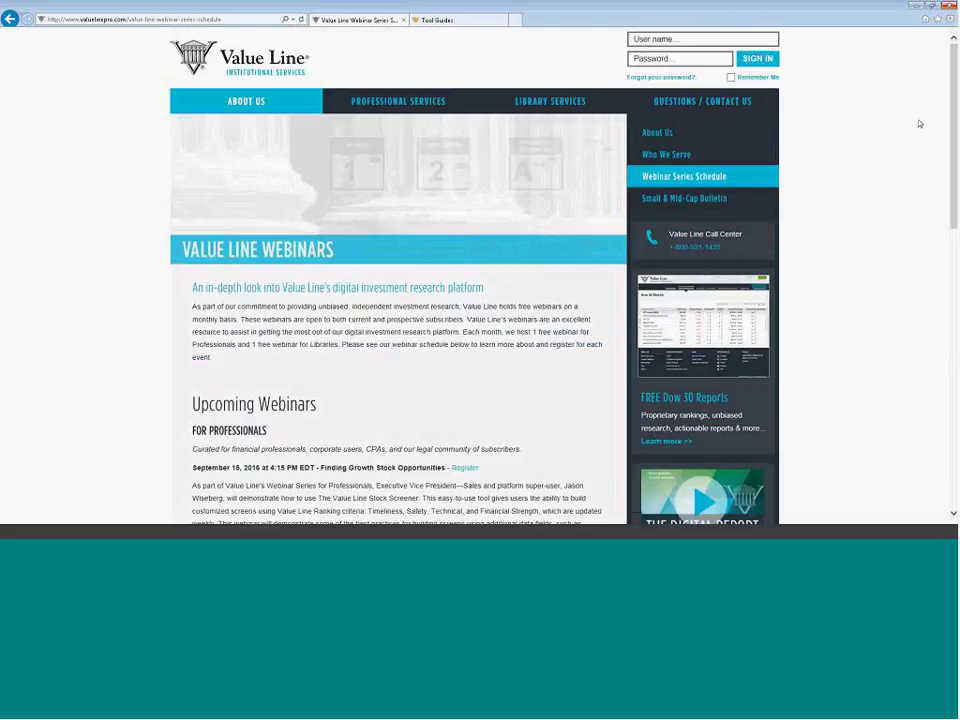
# Return to the Value Line research site and open the company report for the symbol "aapl"
pyautogui.click(470, 20)
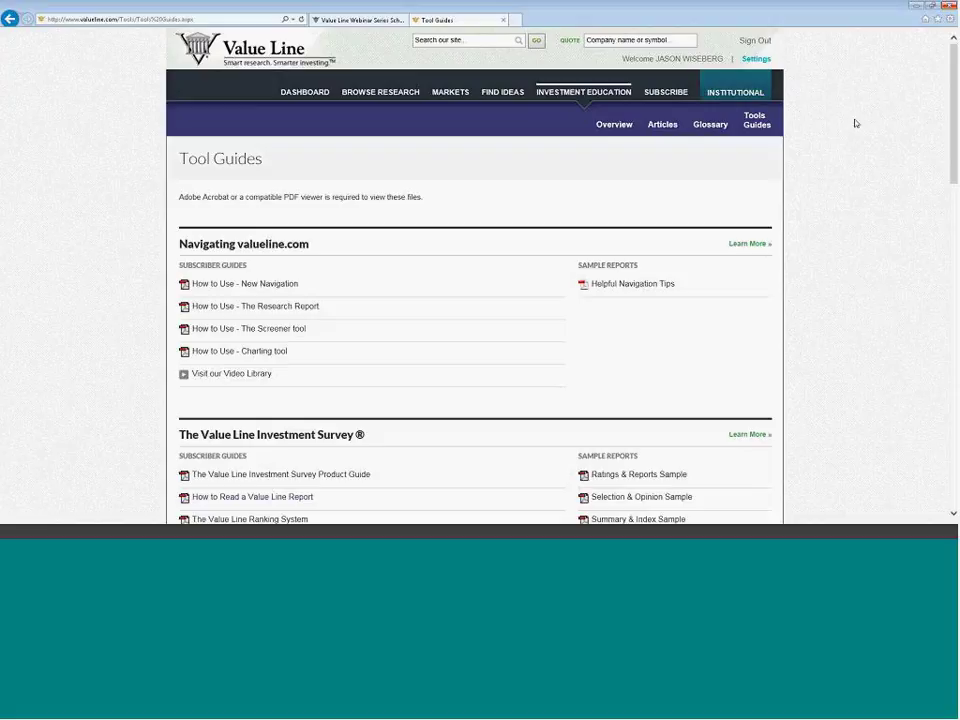
pyautogui.click(609, 40)
pyautogui.write('aapl')
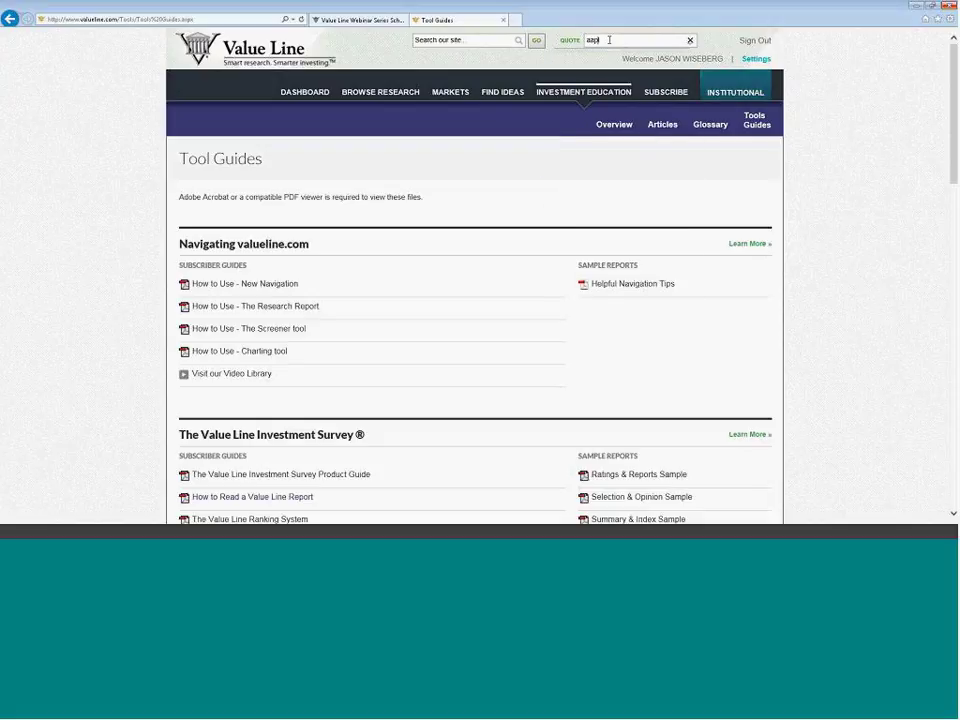
pyautogui.click(597, 56)
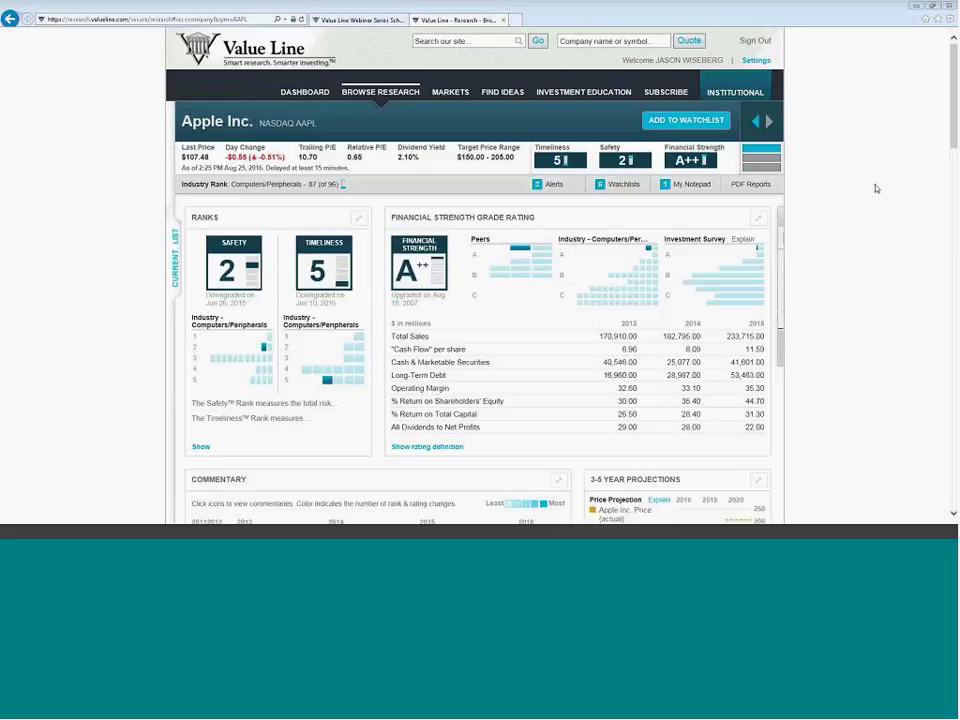
# Expand the Industry Analysis module in Apple's company report
pyautogui.scroll(-5, 955, 113)
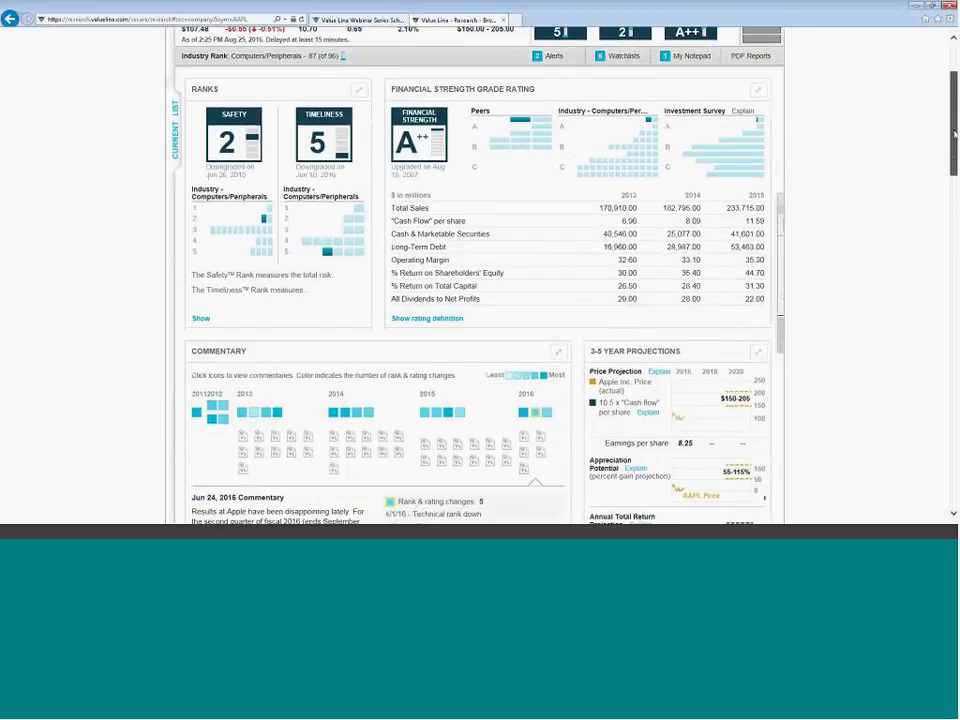
pyautogui.scroll(-4, 470, 270)
pyautogui.scroll(-3, 470, 270)
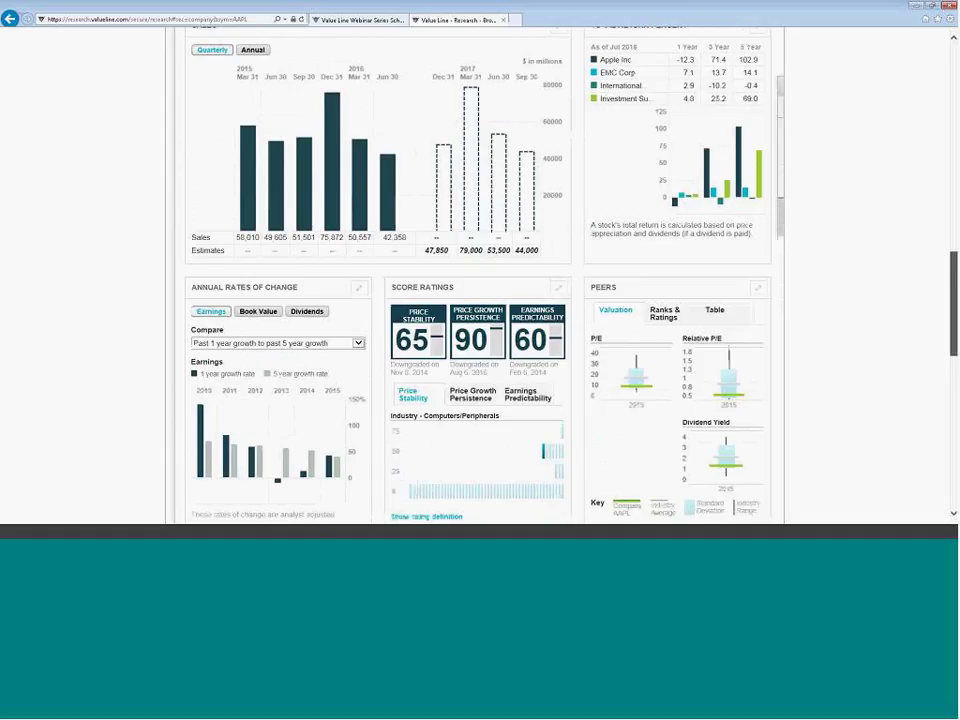
pyautogui.scroll(-2, 470, 270)
pyautogui.click(362, 219)
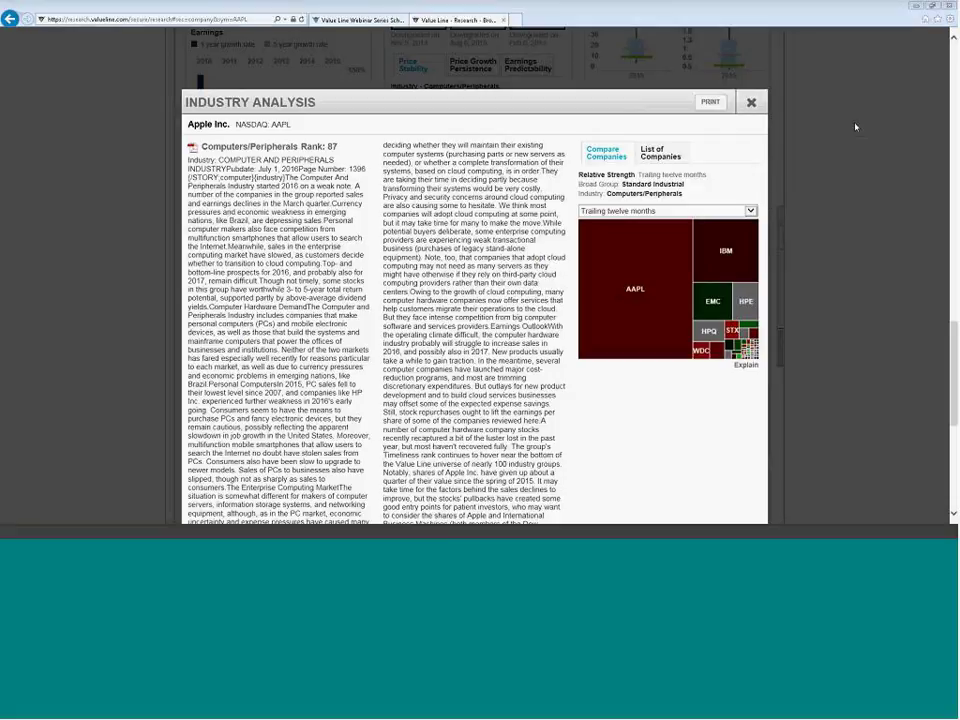
# Circle the Computers/Peripherals report heading and the Print option in the industry analysis, clearing each marking when done
pyautogui.moveTo(235, 122)
pyautogui.mouseDown()
pyautogui.moveTo(185, 124)
pyautogui.moveTo(200, 172)
pyautogui.moveTo(341, 160)
pyautogui.mouseUp()
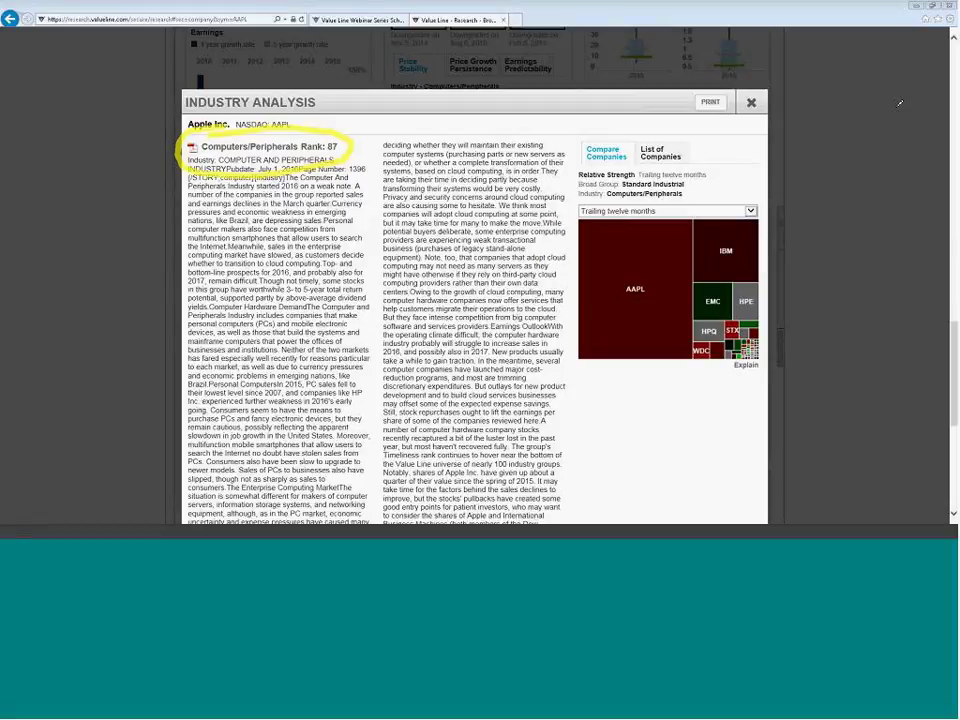
pyautogui.press('Escape')
pyautogui.moveTo(662, 112)
pyautogui.mouseDown()
pyautogui.moveTo(722, 114)
pyautogui.moveTo(668, 86)
pyautogui.moveTo(650, 100)
pyautogui.mouseUp()
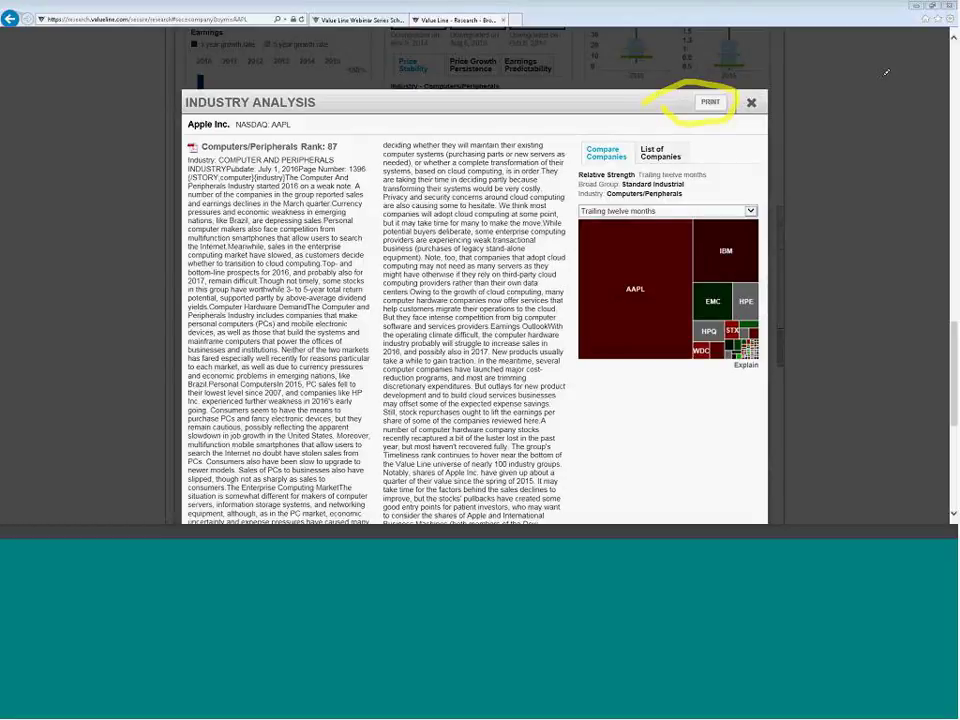
pyautogui.press('Escape')
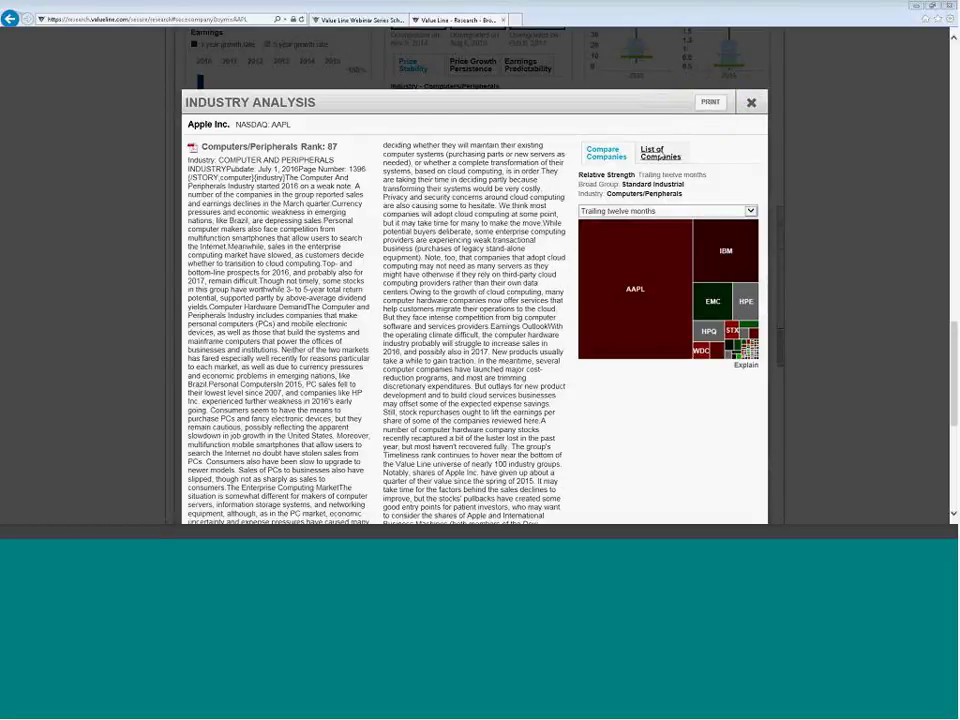
# Show the List of Companies for the Computers/Peripherals industry and close the industry analysis
pyautogui.click(660, 152)
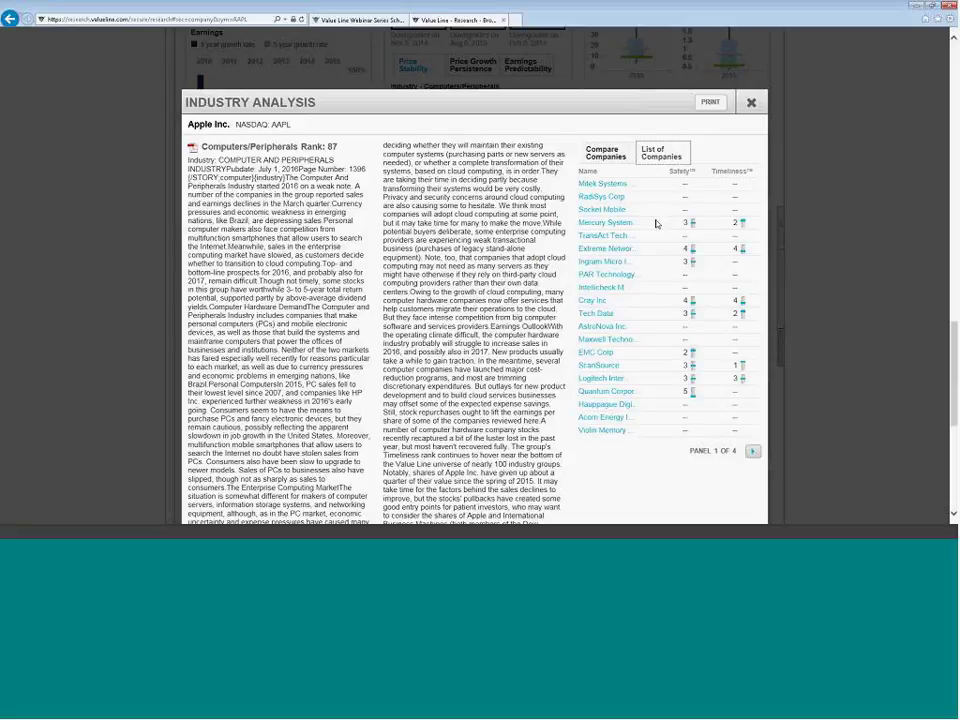
pyautogui.click(752, 103)
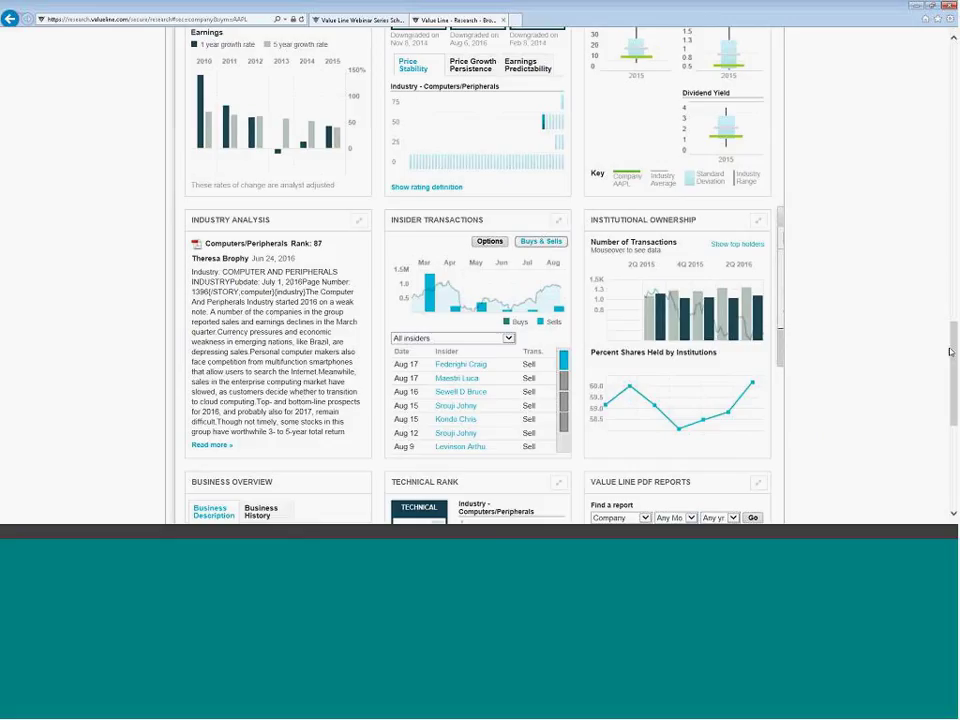
pyautogui.moveTo(947, 352); pyautogui.dragTo(945, 40)
# From the dashboard, open the traditional online Investment Survey and look over its Lookup Industry Reports list
pyautogui.click(760, 249)
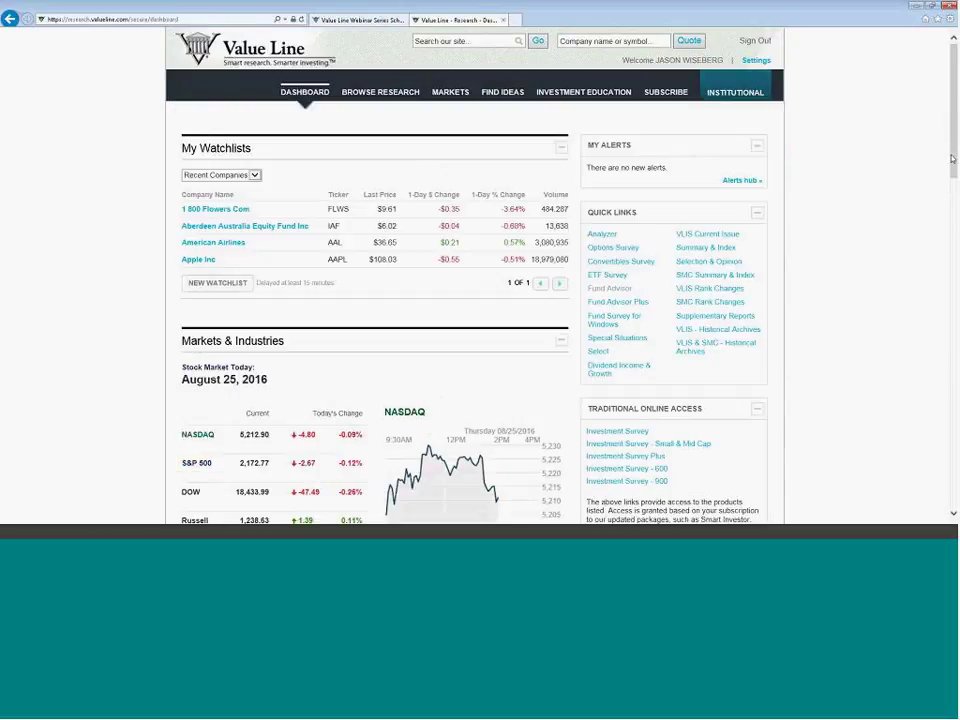
pyautogui.moveTo(953, 155); pyautogui.dragTo(955, 187)
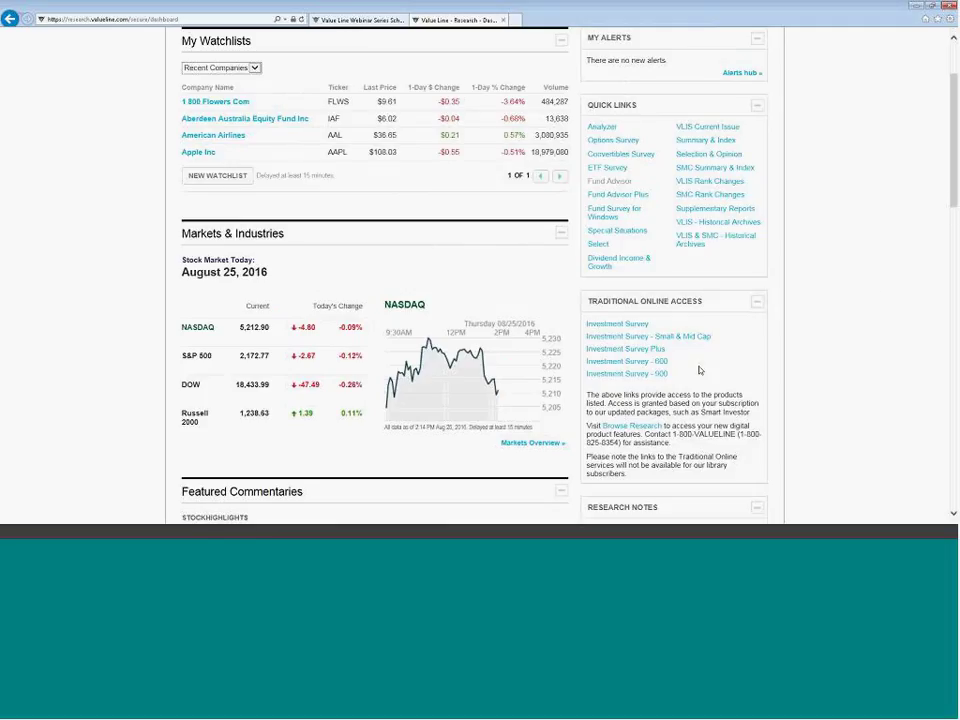
pyautogui.click(628, 326)
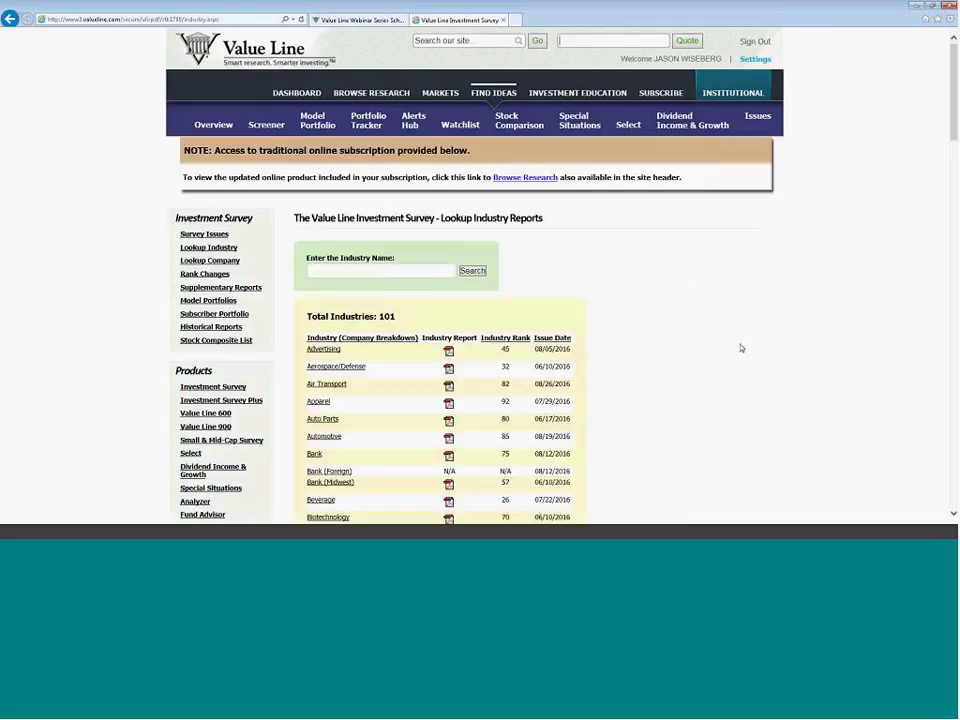
pyautogui.scroll(-3, 745, 347)
pyautogui.scroll(-1, 745, 347)
pyautogui.scroll(2, 745, 345)
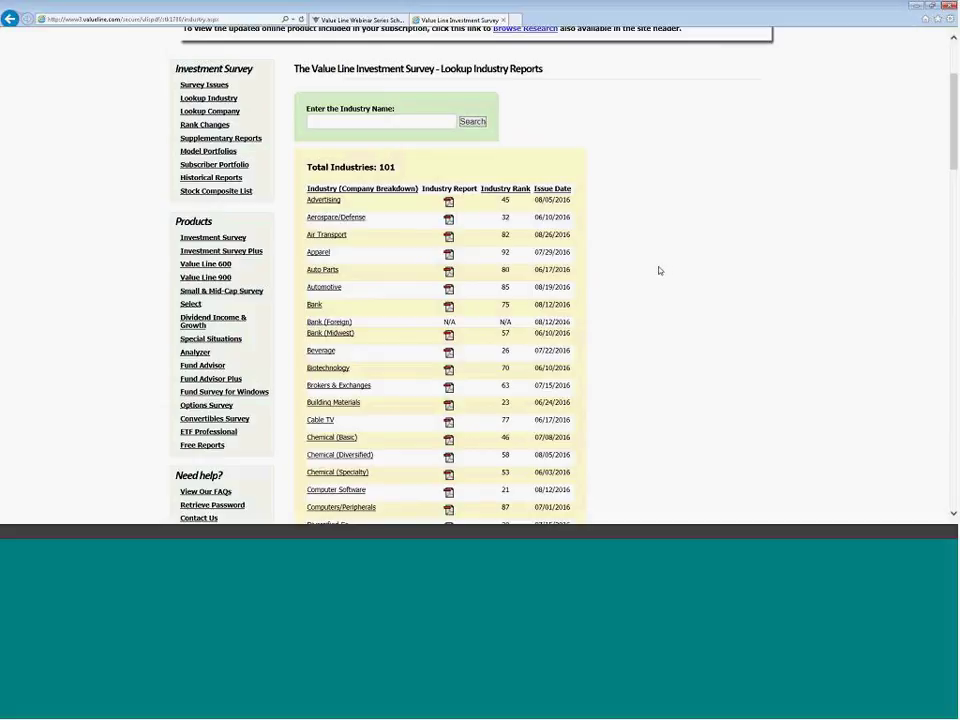
pyautogui.scroll(2, 664, 268)
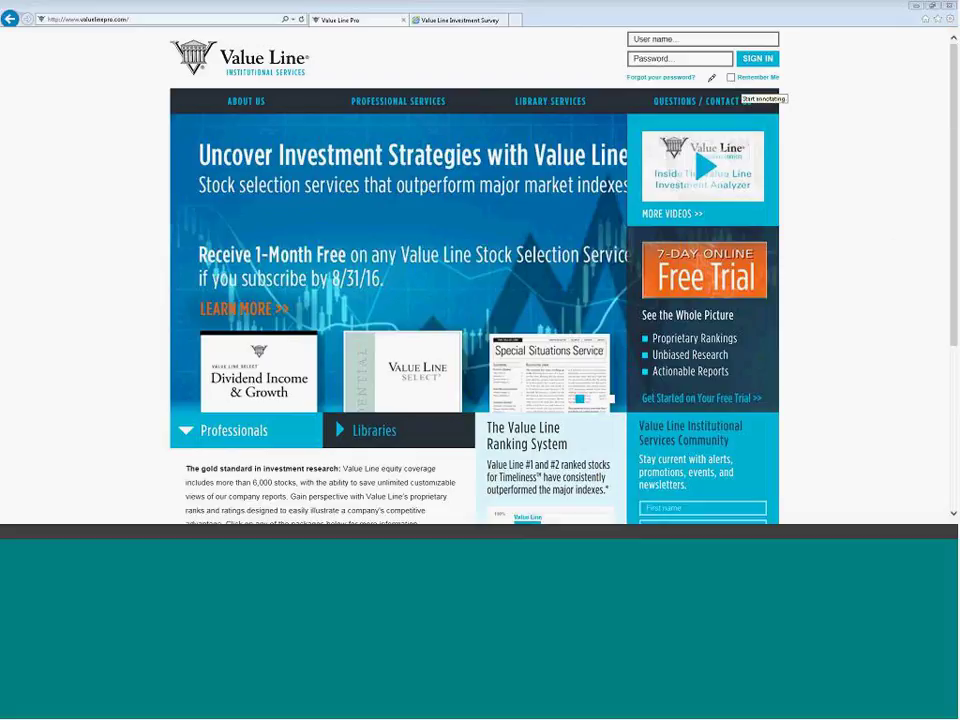
# Circle Questions / Contact Us on the Value Line Pro home page, clear the marking, and open the Subscribe form
pyautogui.moveTo(648, 86)
pyautogui.mouseDown()
pyautogui.moveTo(665, 124)
pyautogui.moveTo(783, 100)
pyautogui.moveTo(770, 88)
pyautogui.mouseUp()
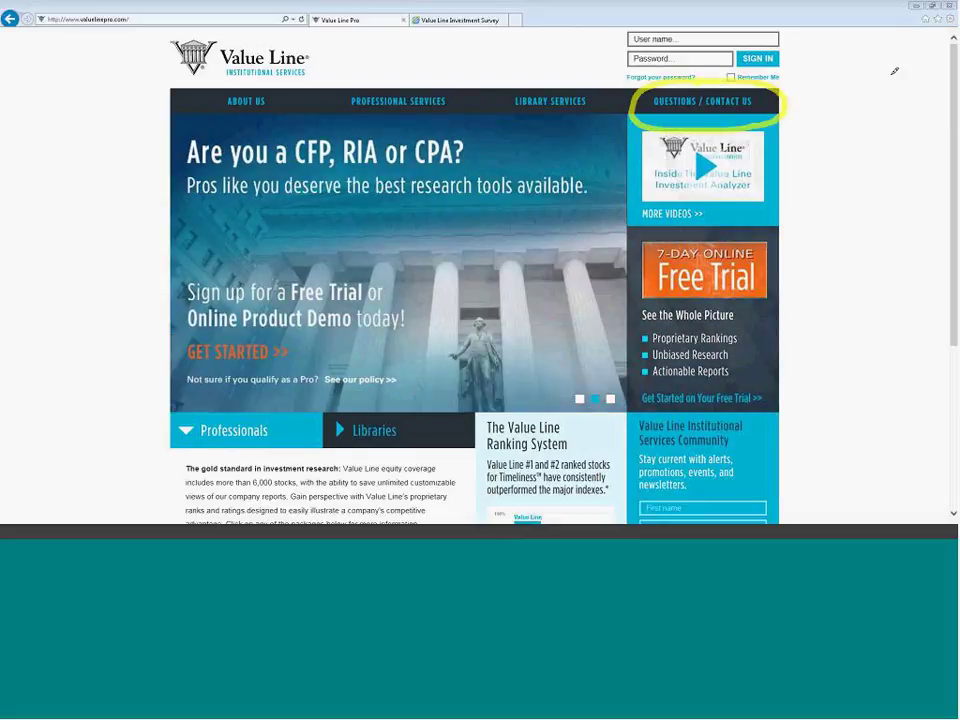
pyautogui.press('Escape')
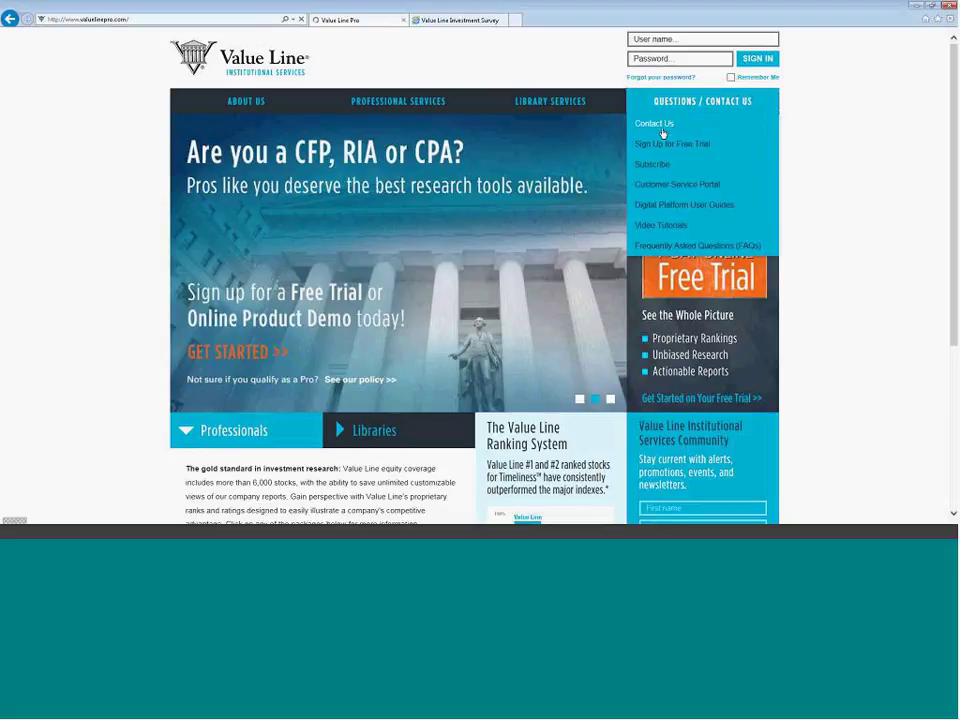
pyautogui.click(652, 164)
pyautogui.moveTo(952, 105); pyautogui.dragTo(948, 173)
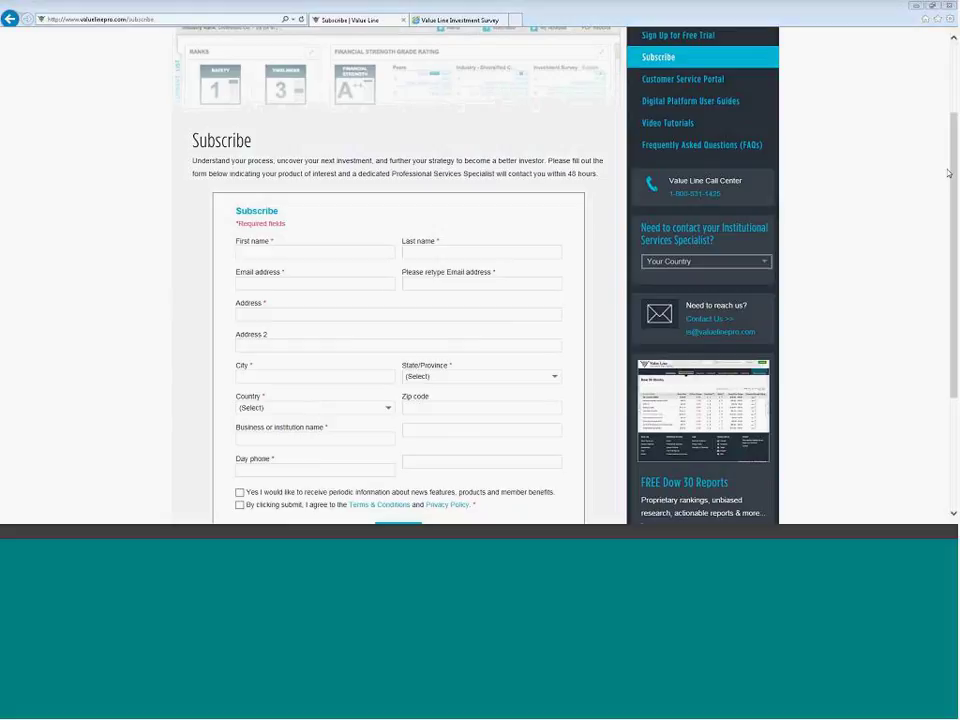
# Circle the Subscribe form, the "Need to reach us?" box and the Value Line Call Center box, clearing the markings when done
pyautogui.moveTo(265, 212)
pyautogui.mouseDown()
pyautogui.moveTo(180, 311)
pyautogui.moveTo(391, 486)
pyautogui.mouseUp()
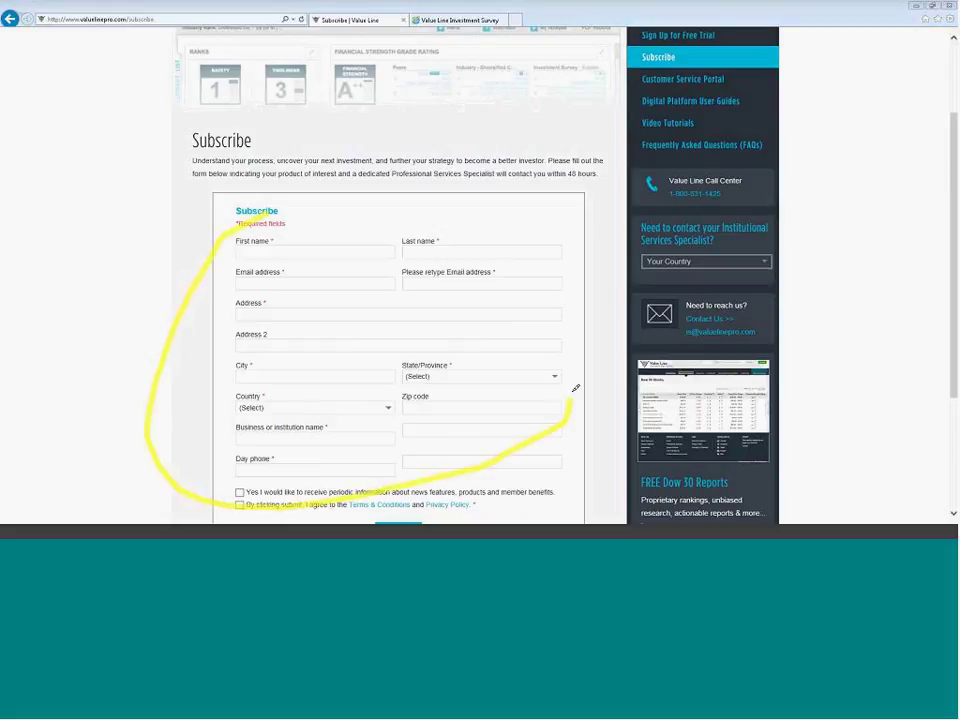
pyautogui.moveTo(575, 388); pyautogui.dragTo(250, 208)
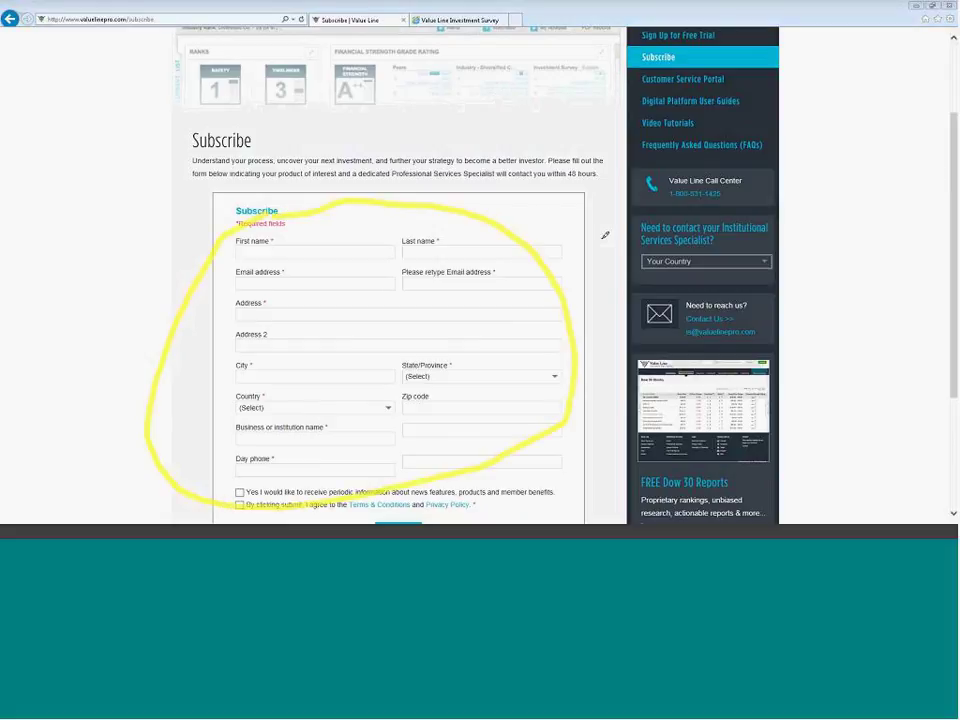
pyautogui.moveTo(718, 293)
pyautogui.mouseDown()
pyautogui.moveTo(630, 301)
pyautogui.moveTo(701, 343)
pyautogui.moveTo(745, 291)
pyautogui.mouseUp()
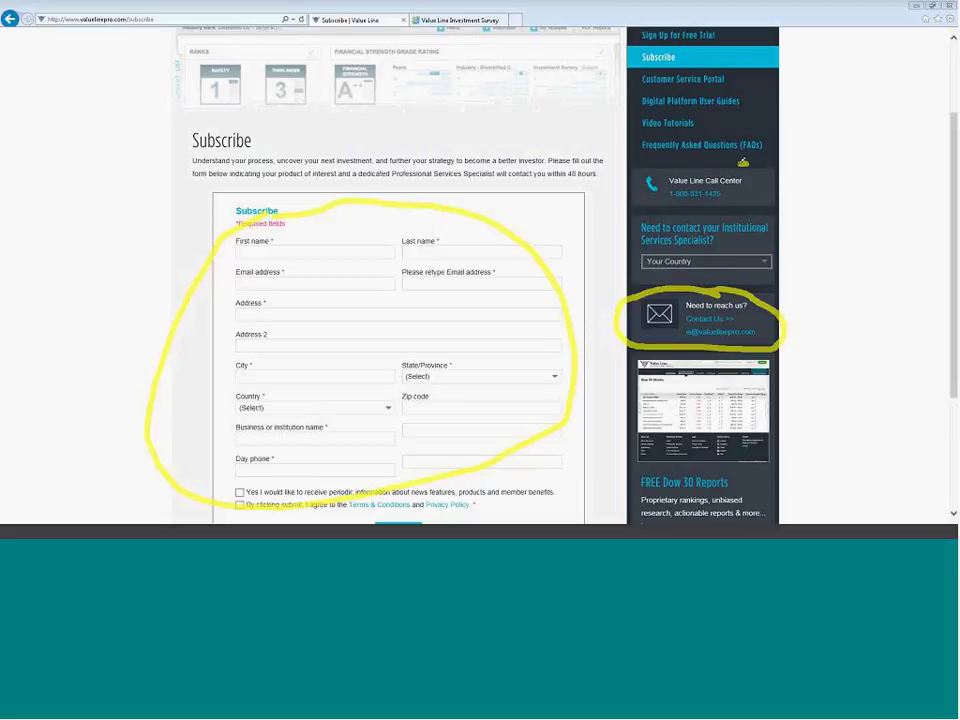
pyautogui.moveTo(720, 164)
pyautogui.mouseDown()
pyautogui.moveTo(772, 192)
pyautogui.moveTo(765, 171)
pyautogui.mouseUp()
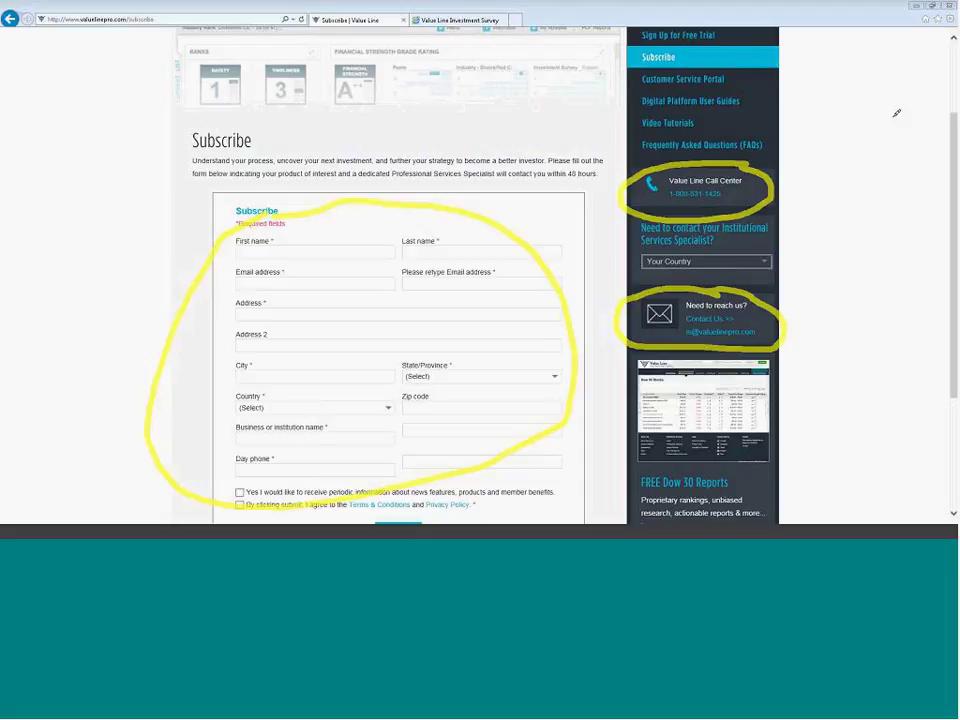
pyautogui.press('Escape')
pyautogui.scroll(2, 896, 113)
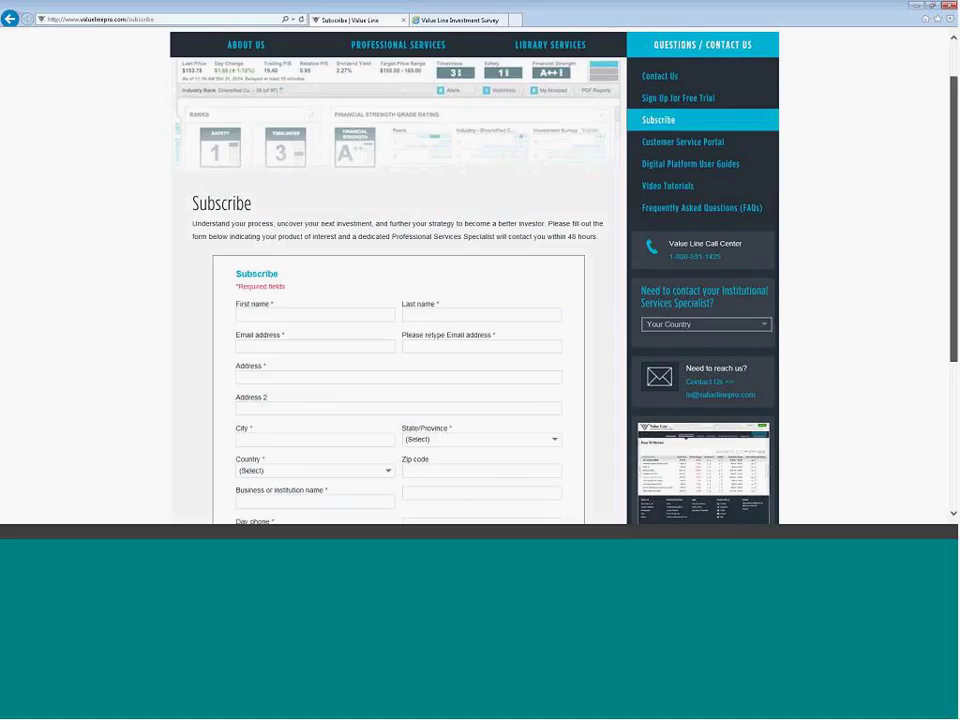
pyautogui.scroll(1, 816, 162)
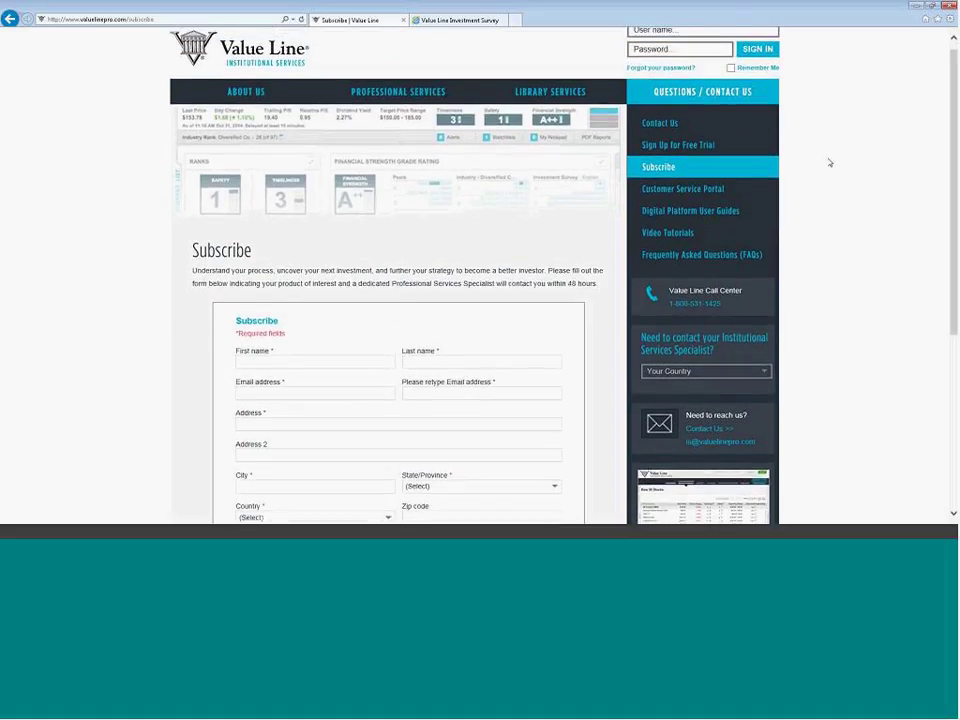